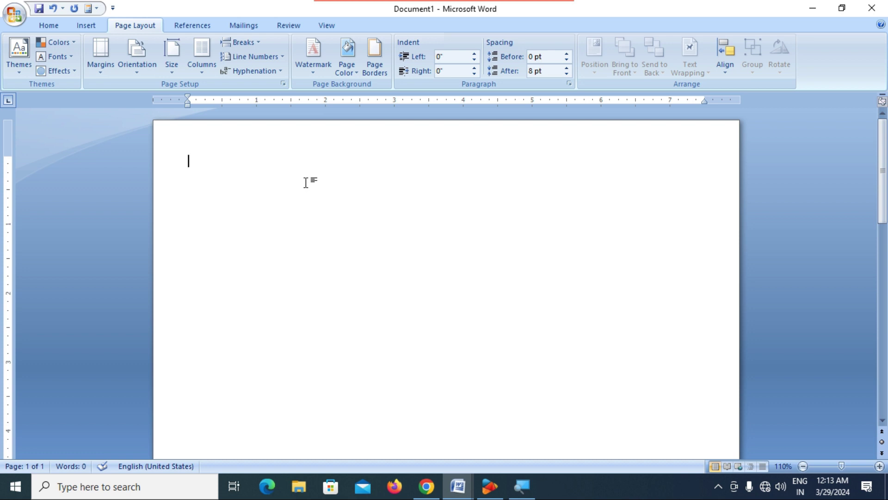
Generate sample text in the blank document with =rand(5,5) and look over the paragraphs.
{"action": "type", "text": "=rand(5,5)"}
{"action": "key", "text": "Return"}
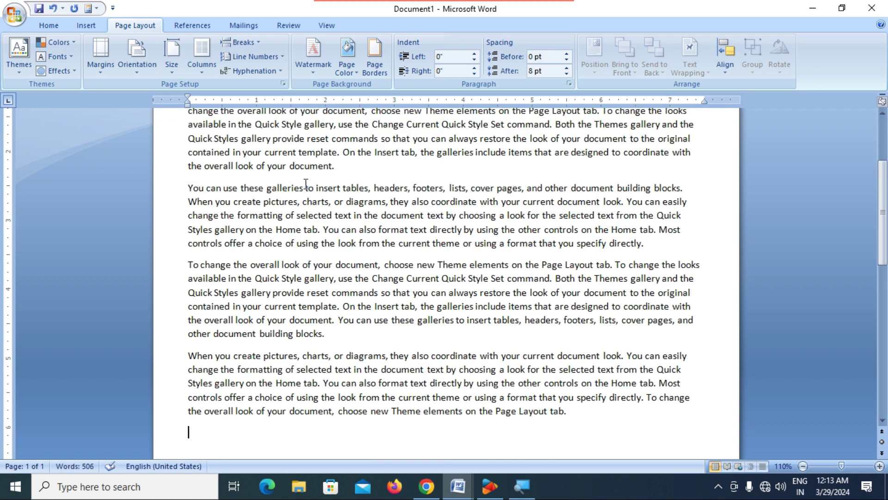
{"action": "scroll", "coordinate": [347, 262], "scroll_direction": "up", "scroll_amount": 4}
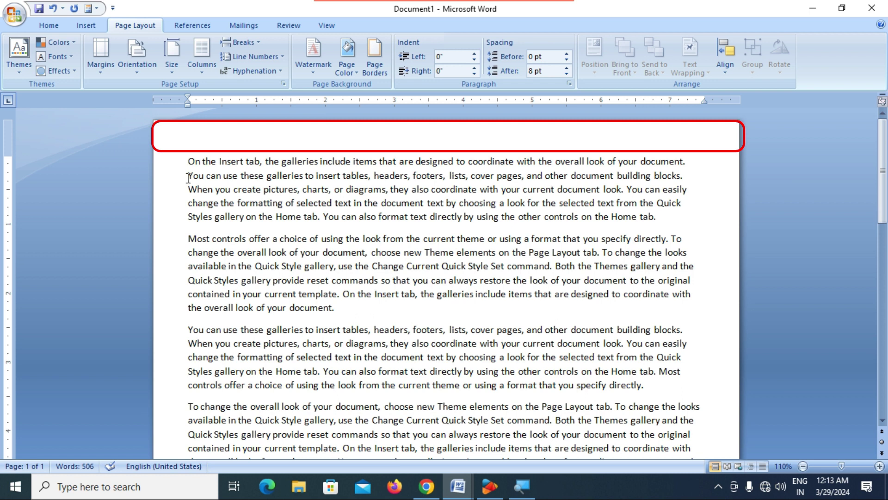
{"action": "scroll", "coordinate": [188, 185], "scroll_direction": "down", "scroll_amount": 10}
{"action": "scroll", "coordinate": [188, 195], "scroll_direction": "up", "scroll_amount": 10}
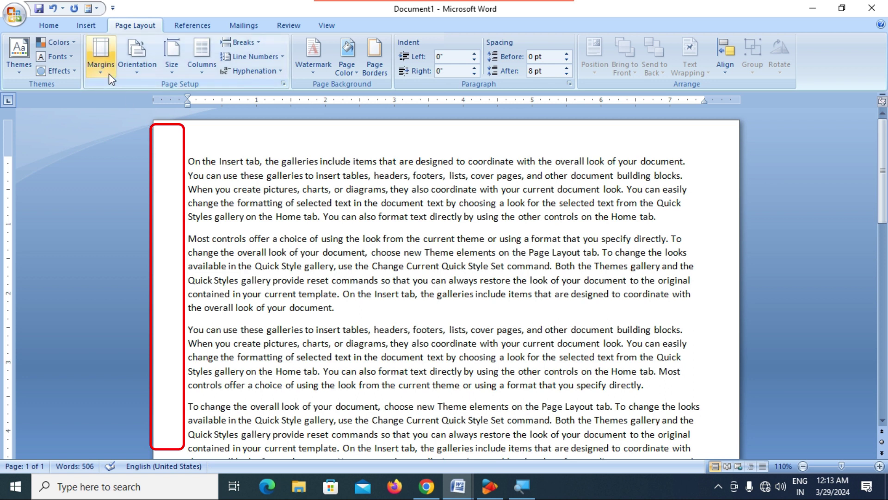
Apply the Normal page margins of 1" on all sides and check the text layout down the page.
{"action": "left_click", "coordinate": [106, 73]}
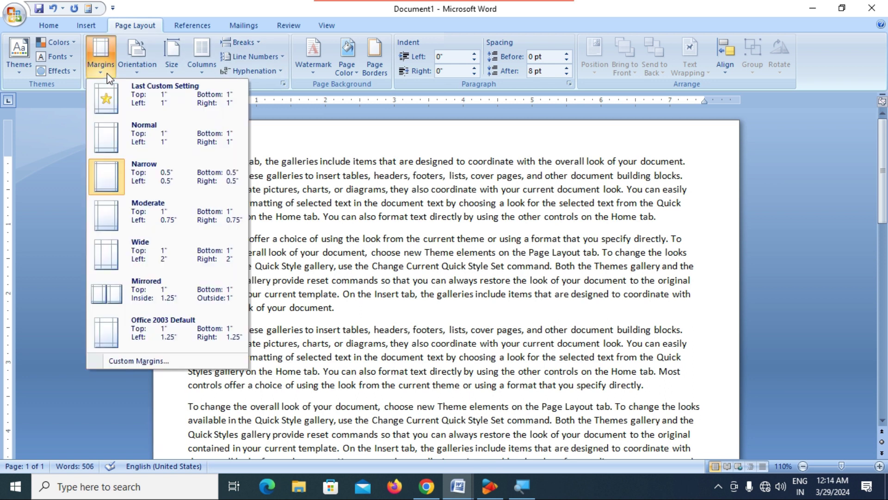
{"action": "left_click", "coordinate": [140, 136]}
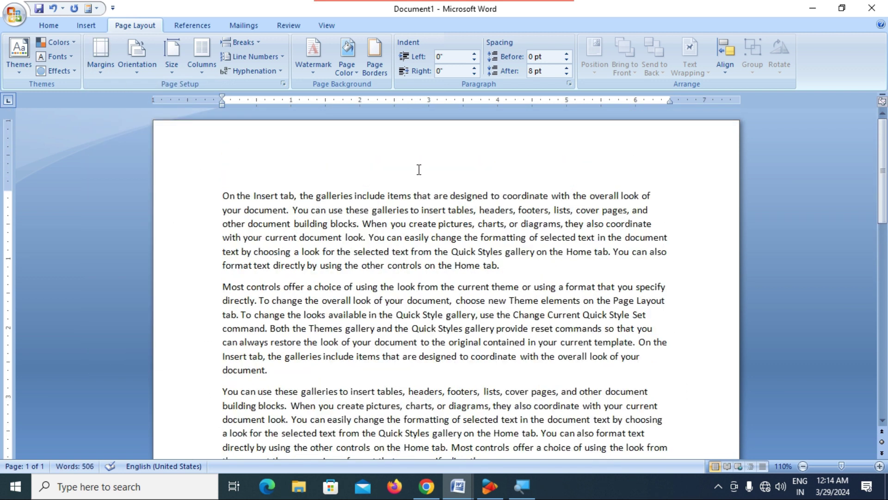
{"action": "scroll", "coordinate": [302, 273], "scroll_direction": "down", "scroll_amount": 12}
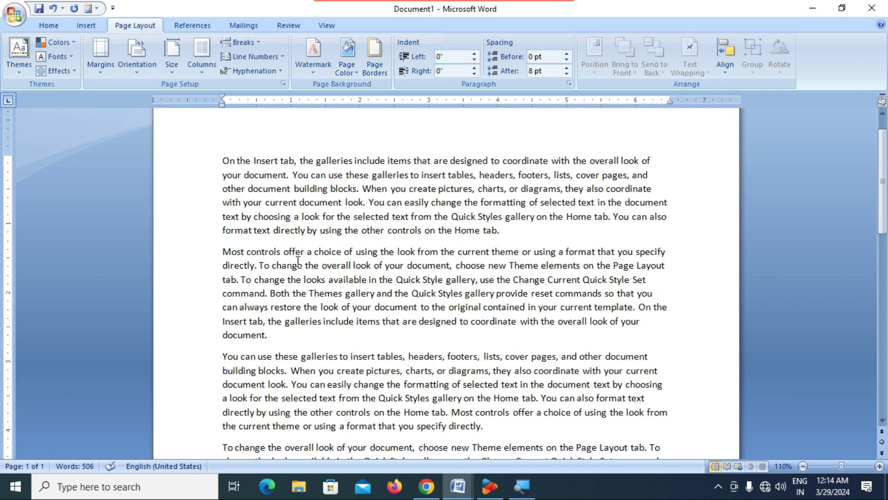
{"action": "scroll", "coordinate": [296, 340], "scroll_direction": "down", "scroll_amount": 5}
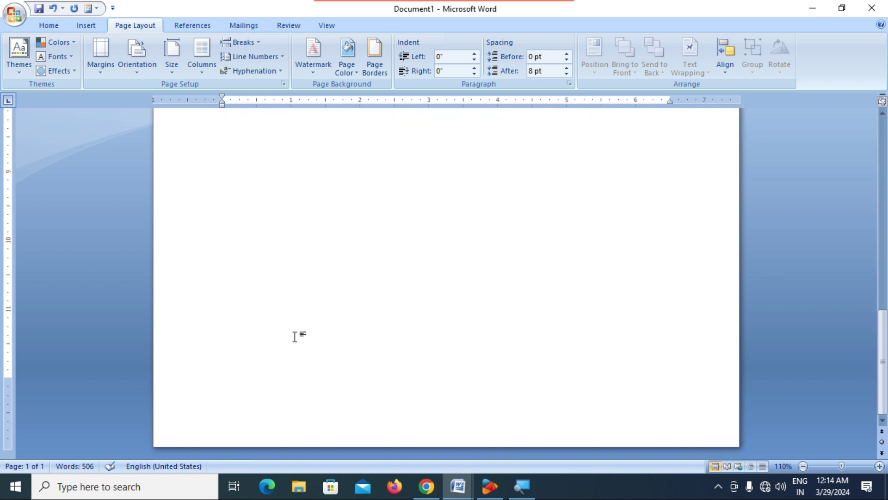
Copy the last paragraph, starting "When you create pictures", and paste it three times below to fill the page.
{"action": "scroll", "coordinate": [294, 333], "scroll_direction": "up", "scroll_amount": 5}
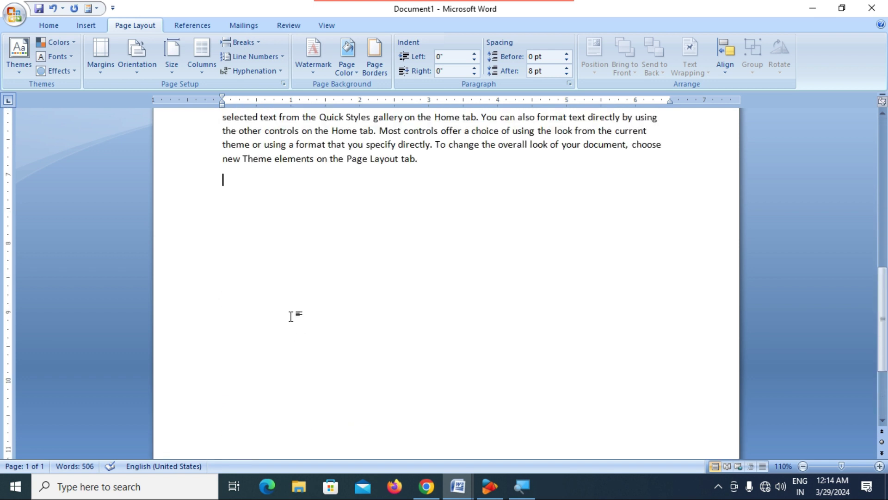
{"action": "scroll", "coordinate": [265, 262], "scroll_direction": "up", "scroll_amount": 2}
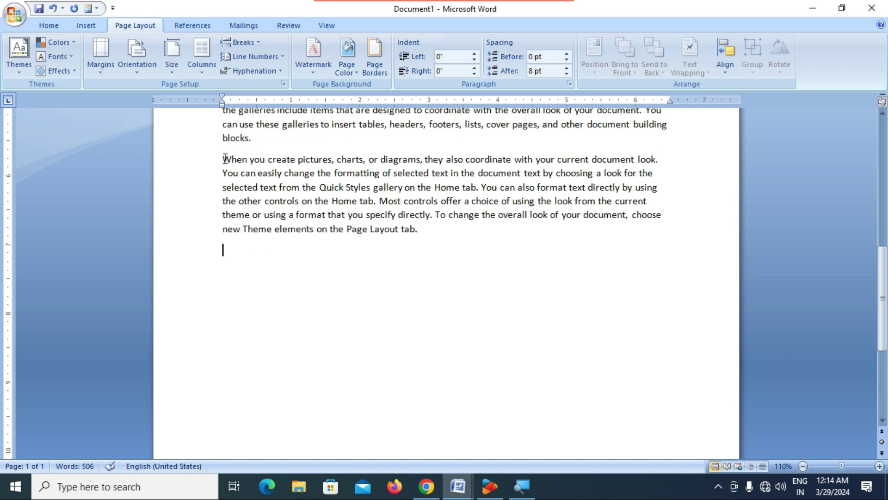
{"action": "left_click_drag", "start_coordinate": [224, 158], "coordinate": [433, 230]}
{"action": "key", "text": "ctrl+c"}
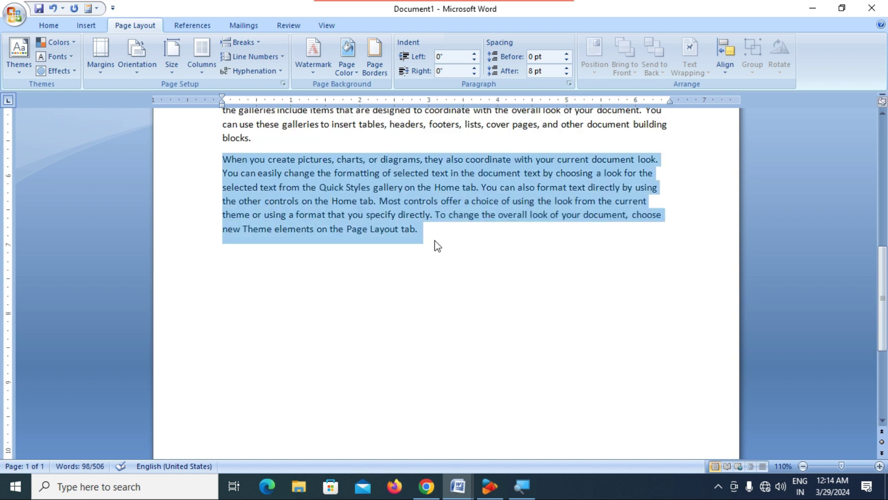
{"action": "left_click", "coordinate": [435, 242]}
{"action": "key", "text": "Return"}
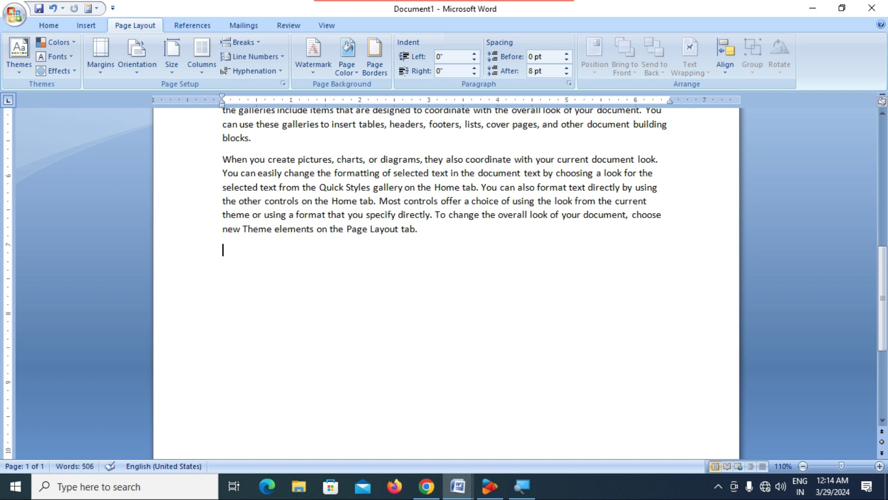
{"action": "key", "text": "ctrl+v"}
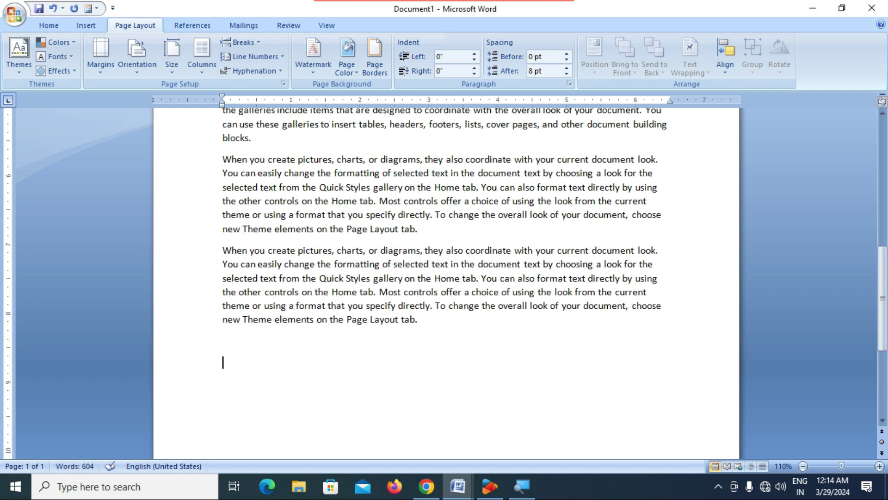
{"action": "key", "text": "ctrl+v"}
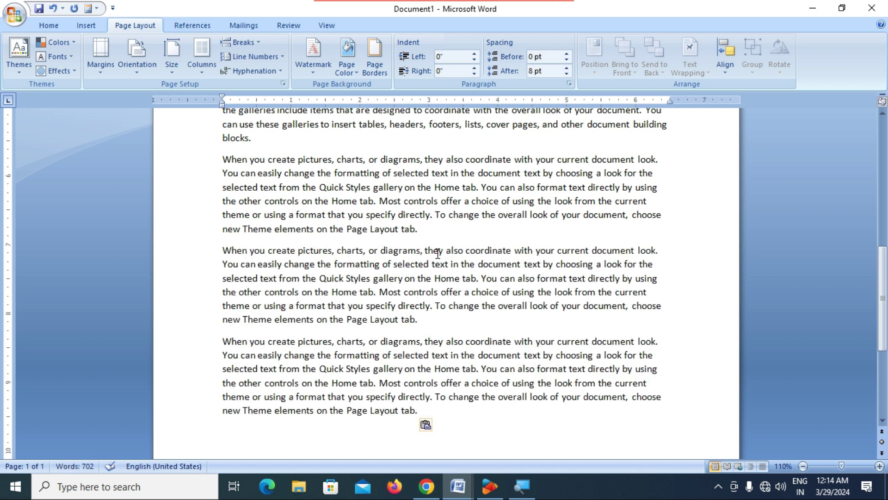
{"action": "scroll", "coordinate": [481, 233], "scroll_direction": "down", "scroll_amount": 5}
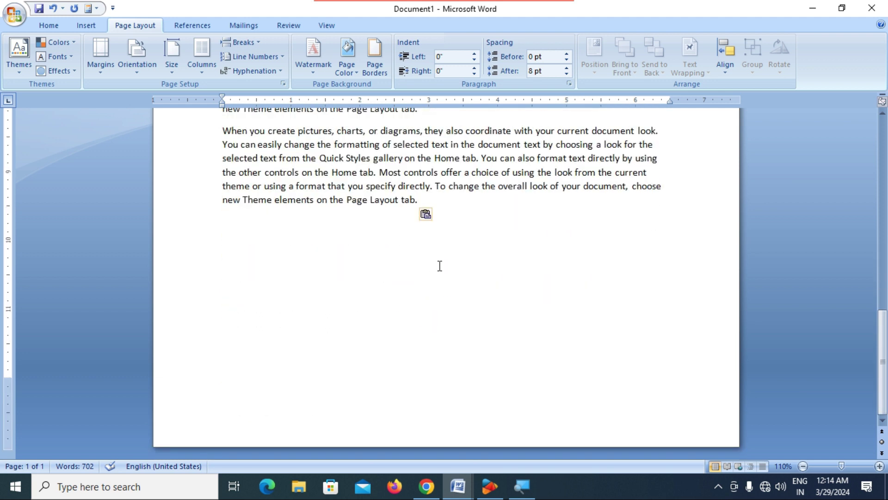
{"action": "key", "text": "ctrl+v"}
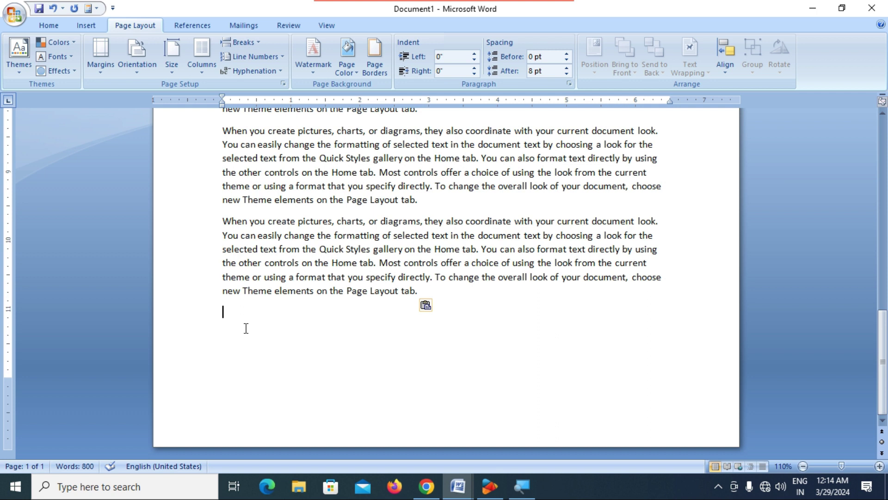
Examine the page's margins at 60% and 100% zoom, and compare them with the Normal margin preset's values.
{"action": "scroll", "coordinate": [244, 327], "scroll_direction": "up", "scroll_amount": 10}
{"action": "scroll", "coordinate": [256, 319], "scroll_direction": "up", "scroll_amount": 5}
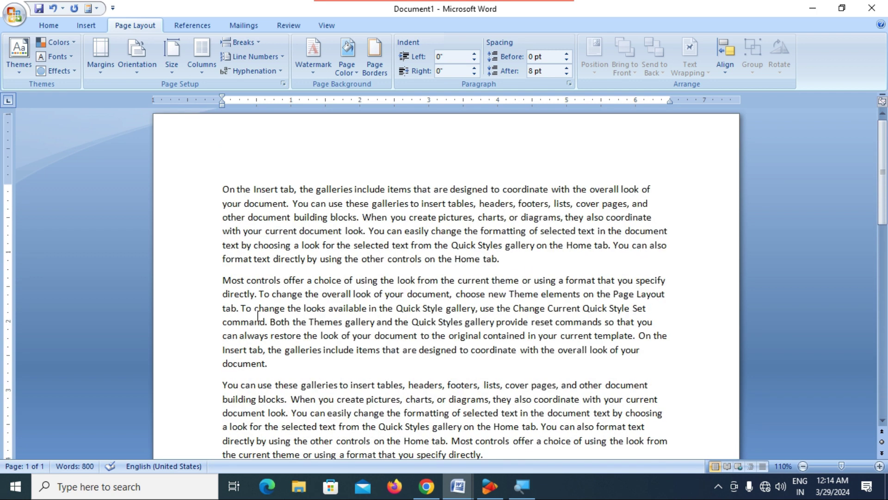
{"action": "scroll", "coordinate": [260, 314], "scroll_direction": "down", "scroll_amount": 4, "text": "ctrl"}
{"action": "scroll", "coordinate": [264, 313], "scroll_direction": "down", "scroll_amount": 1, "text": "ctrl"}
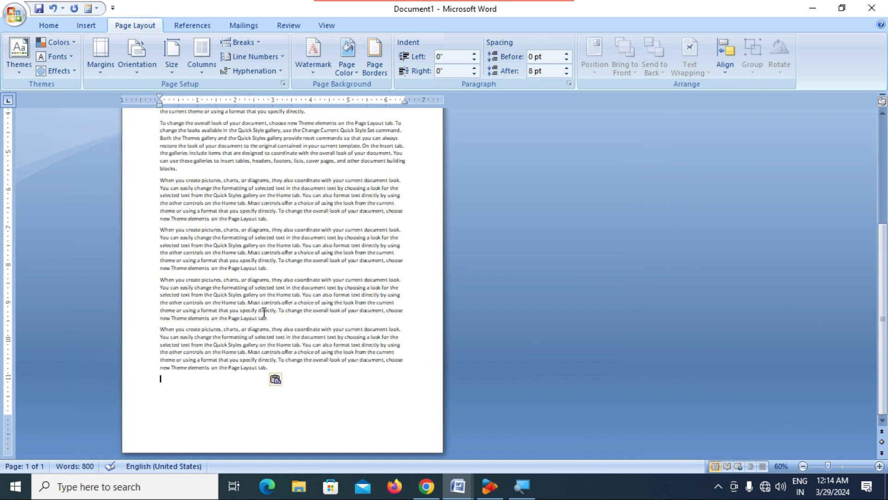
{"action": "scroll", "coordinate": [268, 311], "scroll_direction": "up", "scroll_amount": 10}
{"action": "scroll", "coordinate": [270, 309], "scroll_direction": "up", "scroll_amount": 1}
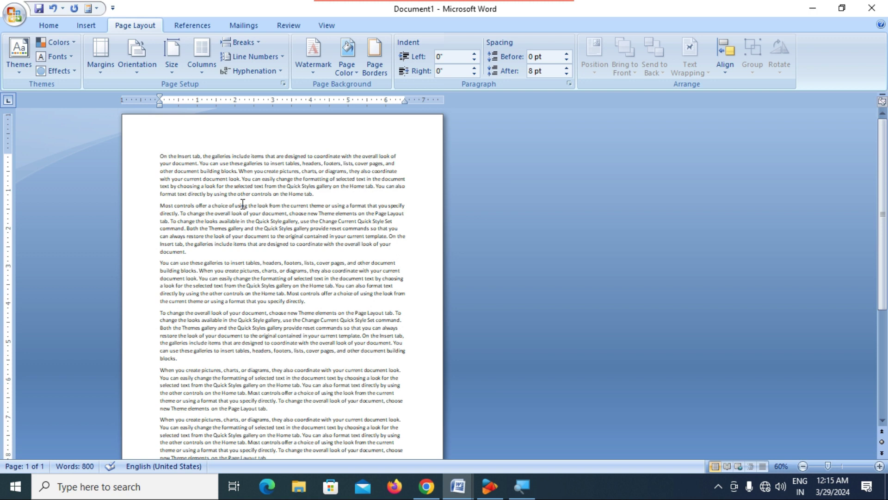
{"action": "scroll", "coordinate": [242, 204], "scroll_direction": "up", "scroll_amount": 4, "text": "ctrl"}
{"action": "scroll", "coordinate": [242, 203], "scroll_direction": "up", "scroll_amount": 3}
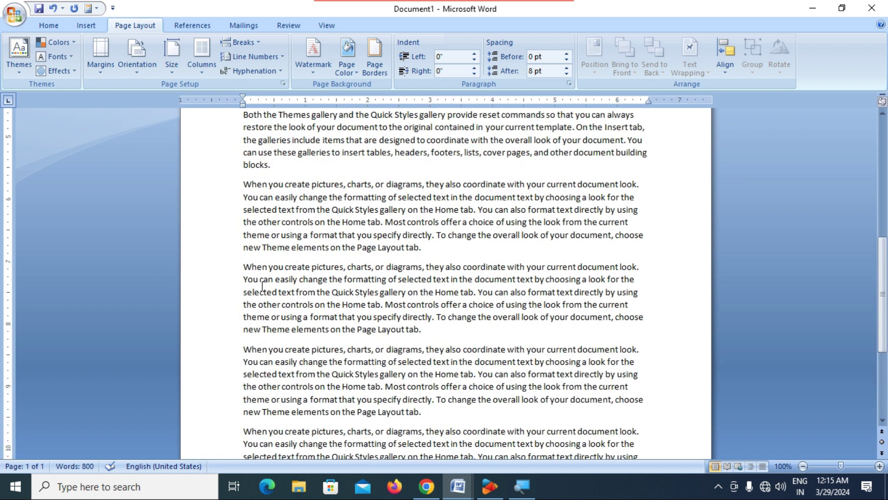
{"action": "scroll", "coordinate": [263, 285], "scroll_direction": "up", "scroll_amount": 10}
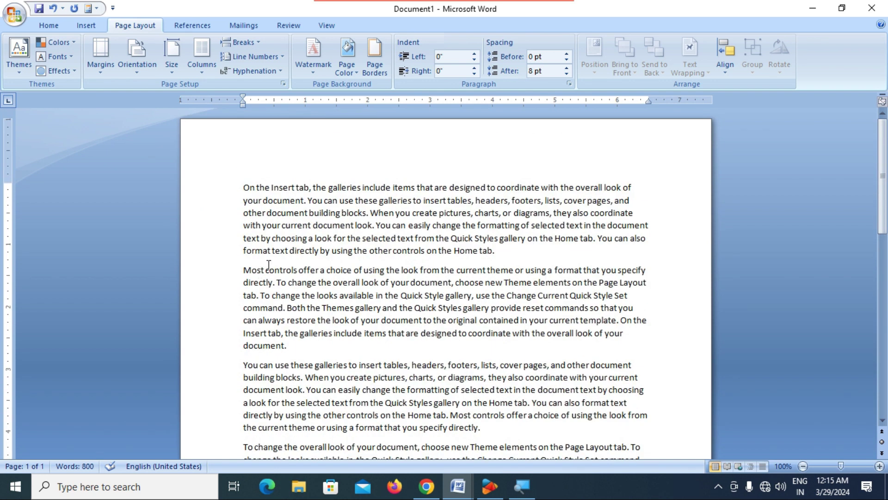
{"action": "left_click", "coordinate": [100, 69]}
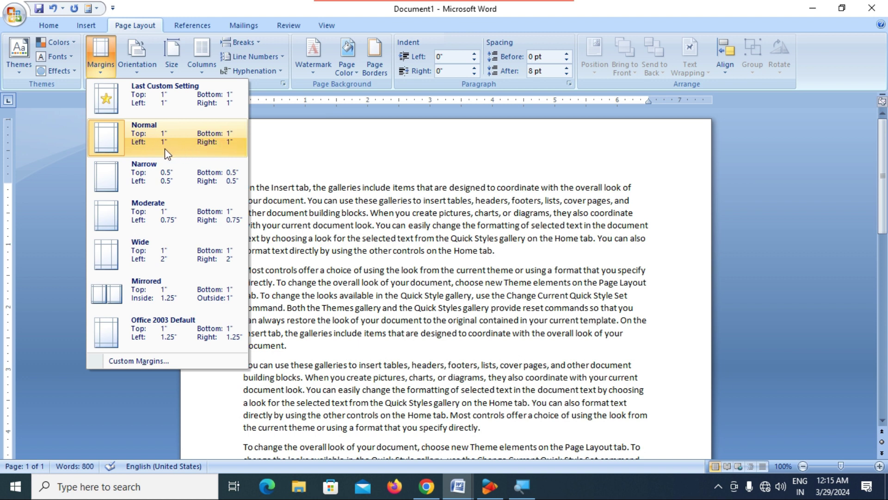
{"action": "left_click", "coordinate": [370, 211]}
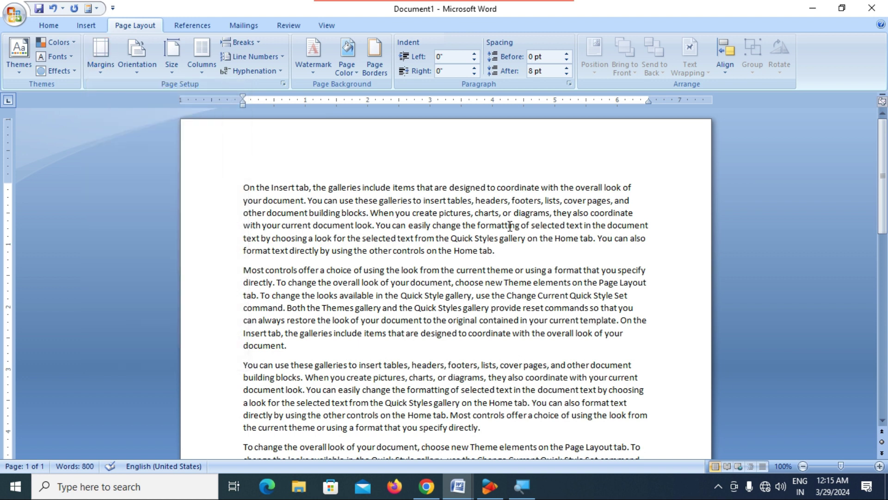
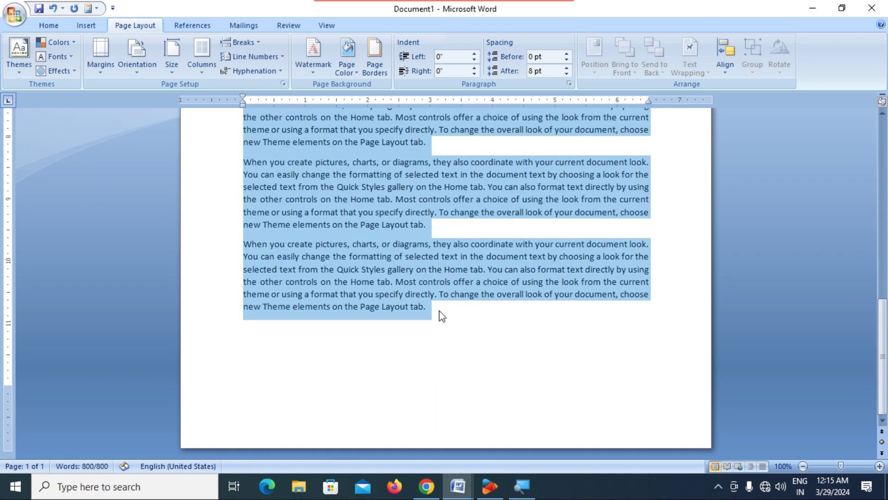
Justify all of the document's text and clear the selection.
{"action": "key", "text": "ctrl+j"}
{"action": "scroll", "coordinate": [440, 307], "scroll_direction": "up", "scroll_amount": 5}
{"action": "scroll", "coordinate": [440, 298], "scroll_direction": "up", "scroll_amount": 10}
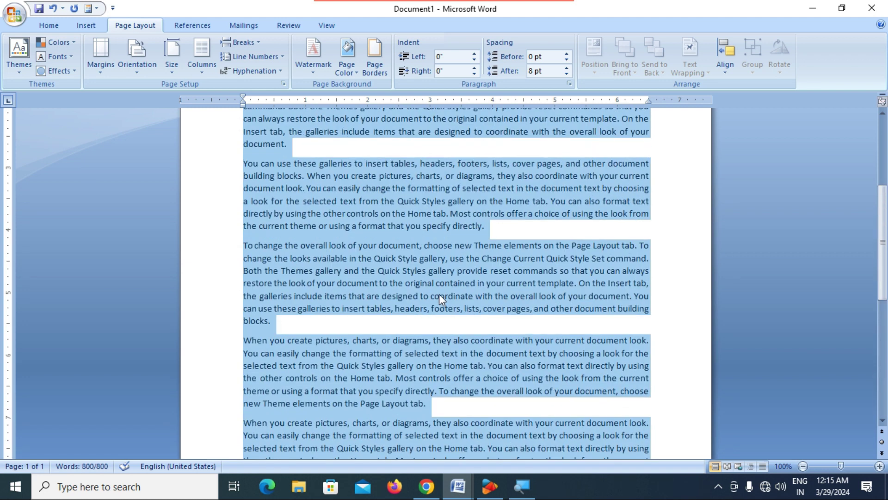
{"action": "left_click", "coordinate": [488, 250]}
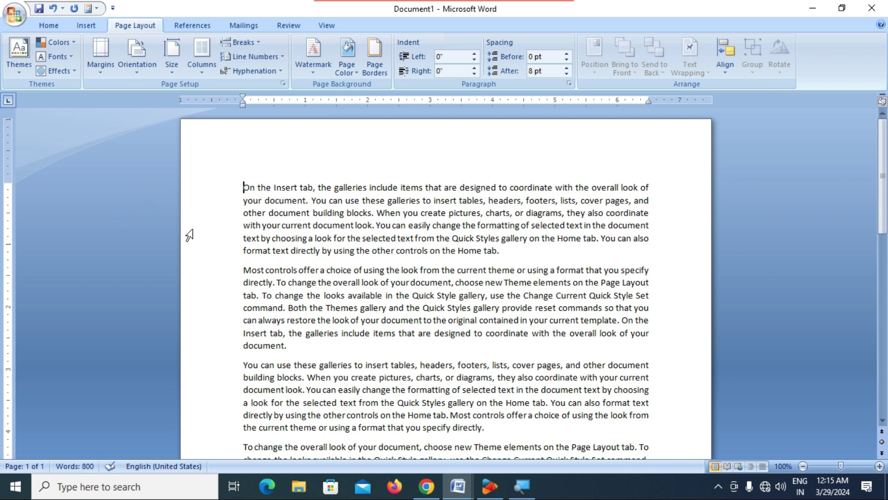
Apply the Narrow page margins of 0.5" on all sides and check the text down the page.
{"action": "left_click", "coordinate": [100, 58]}
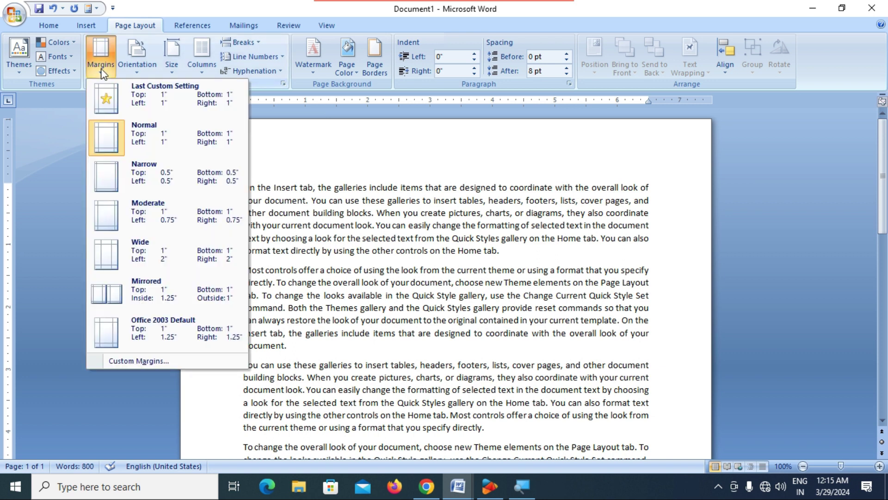
{"action": "left_click", "coordinate": [140, 174]}
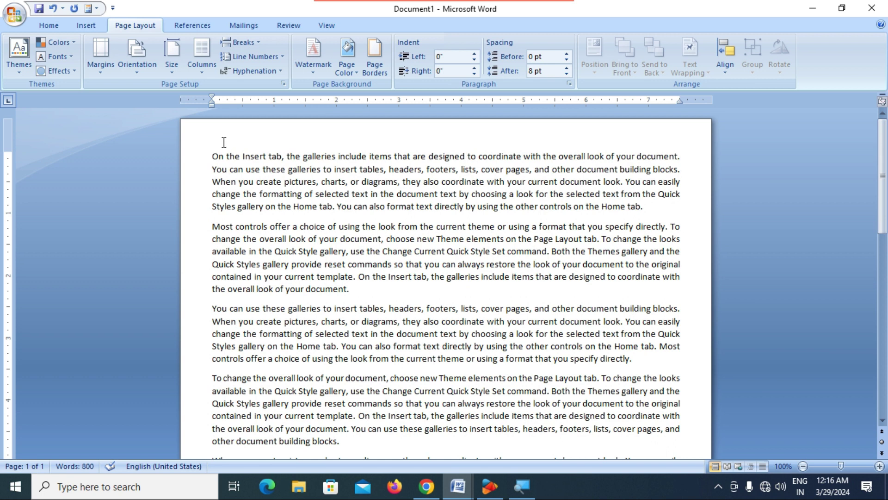
{"action": "scroll", "coordinate": [229, 187], "scroll_direction": "down", "scroll_amount": 15}
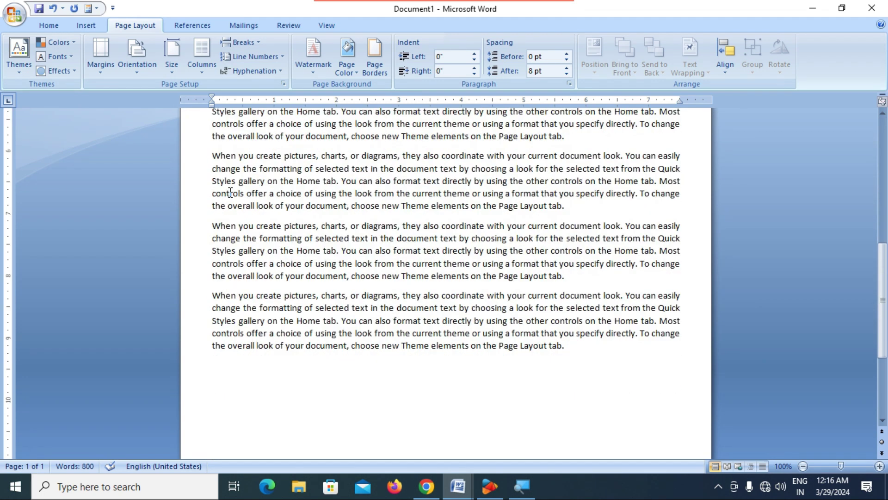
{"action": "scroll", "coordinate": [230, 192], "scroll_direction": "down", "scroll_amount": 5}
{"action": "scroll", "coordinate": [235, 226], "scroll_direction": "up", "scroll_amount": 5}
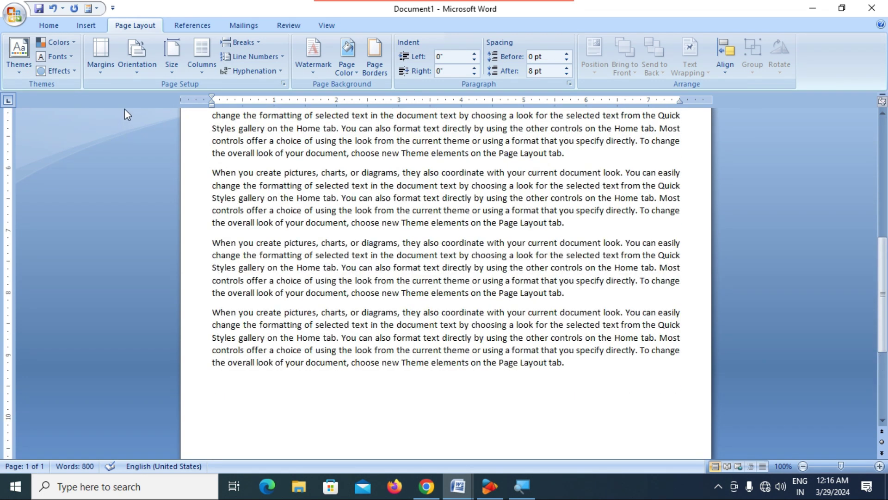
Apply the Moderate page margins, 1" top and bottom and 0.75" left and right, and review the page.
{"action": "left_click", "coordinate": [101, 68]}
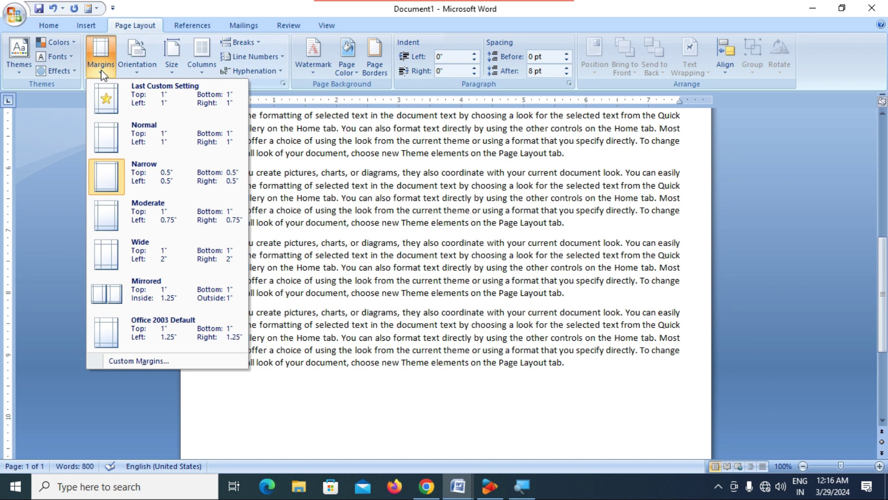
{"action": "left_click", "coordinate": [141, 225]}
{"action": "scroll", "coordinate": [366, 277], "scroll_direction": "up", "scroll_amount": 2}
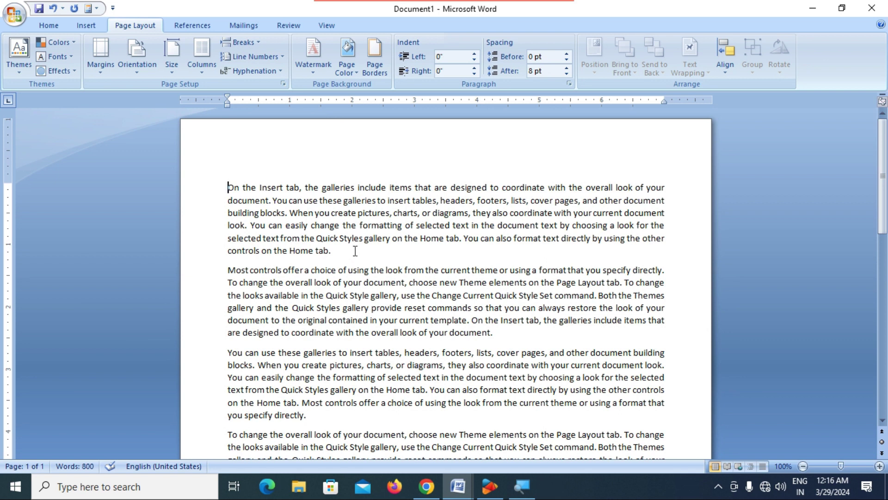
{"action": "scroll", "coordinate": [313, 176], "scroll_direction": "down", "scroll_amount": 7}
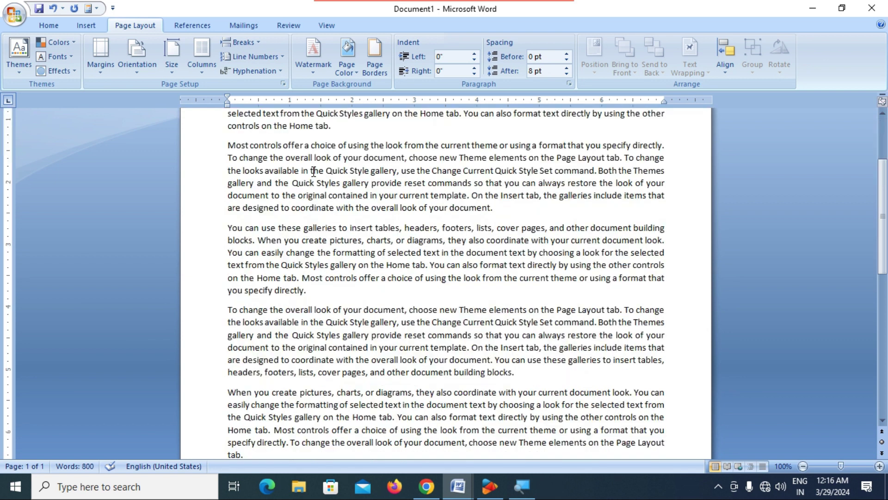
{"action": "scroll", "coordinate": [306, 241], "scroll_direction": "down", "scroll_amount": 3}
{"action": "scroll", "coordinate": [301, 271], "scroll_direction": "down", "scroll_amount": 1}
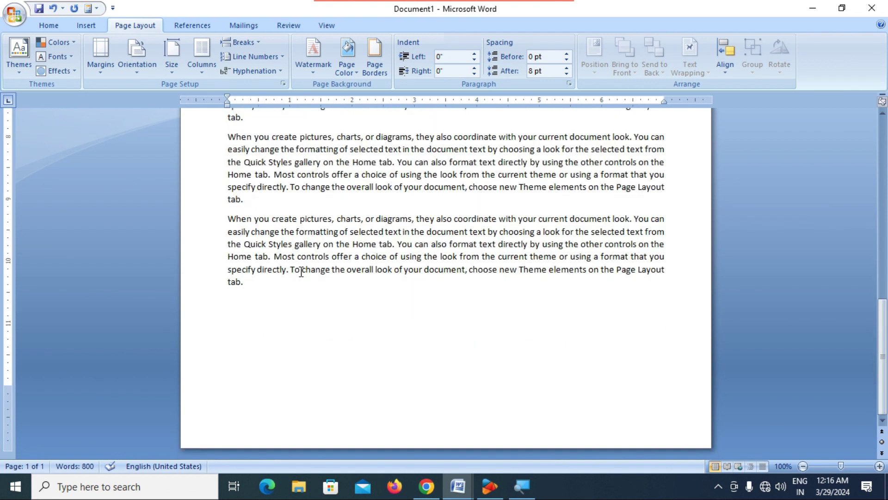
{"action": "scroll", "coordinate": [301, 270], "scroll_direction": "up", "scroll_amount": 5}
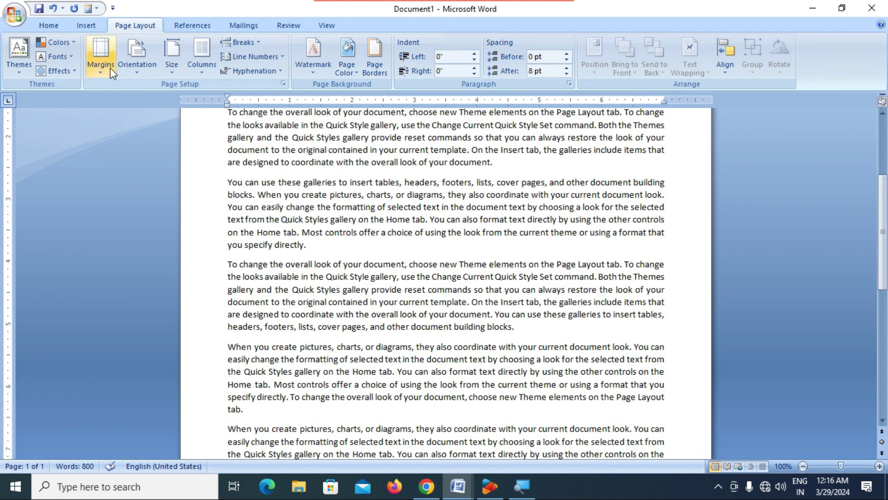
Apply the Wide page margins, 1" top and bottom and 2" left and right, and review the text across the pages.
{"action": "left_click", "coordinate": [110, 67]}
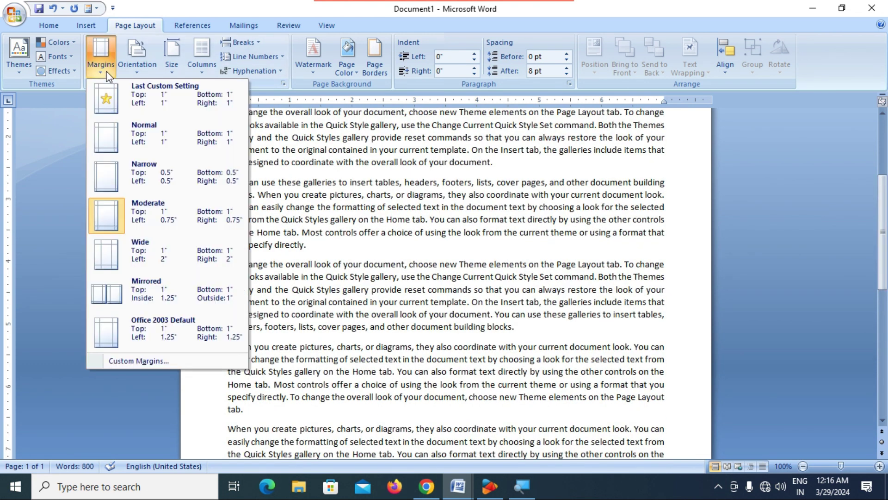
{"action": "left_click", "coordinate": [144, 252]}
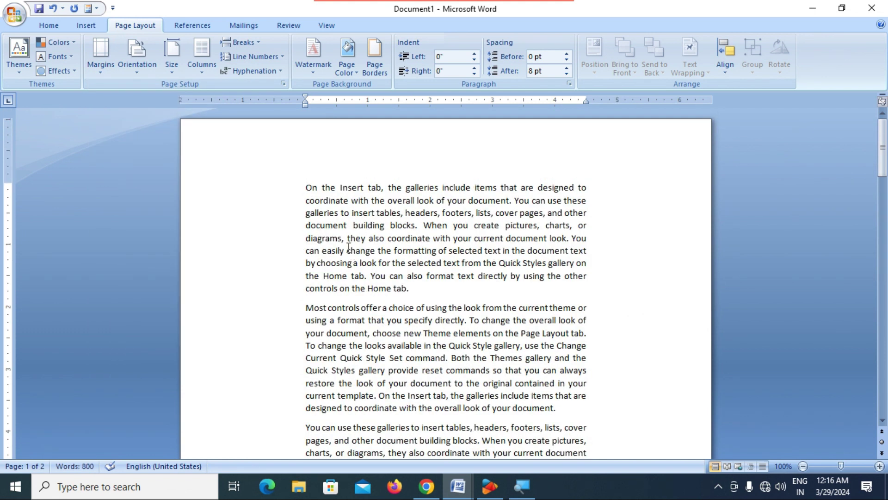
{"action": "scroll", "coordinate": [349, 247], "scroll_direction": "down", "scroll_amount": 5}
{"action": "scroll", "coordinate": [347, 244], "scroll_direction": "up", "scroll_amount": 5}
{"action": "scroll", "coordinate": [527, 302], "scroll_direction": "down", "scroll_amount": 9}
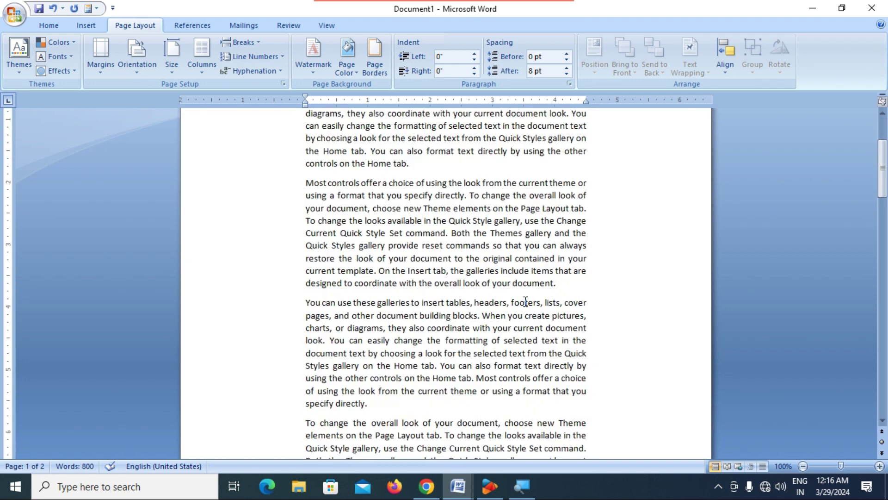
{"action": "scroll", "coordinate": [525, 301], "scroll_direction": "down", "scroll_amount": 9}
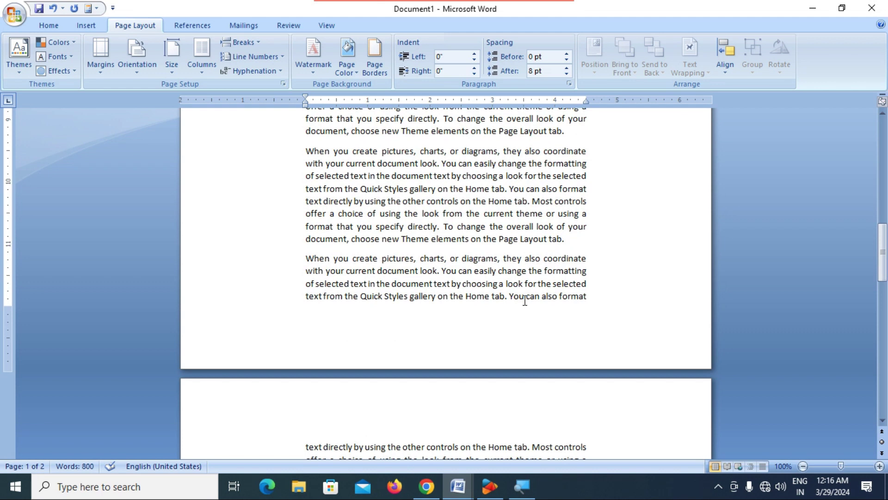
{"action": "scroll", "coordinate": [525, 300], "scroll_direction": "down", "scroll_amount": 4}
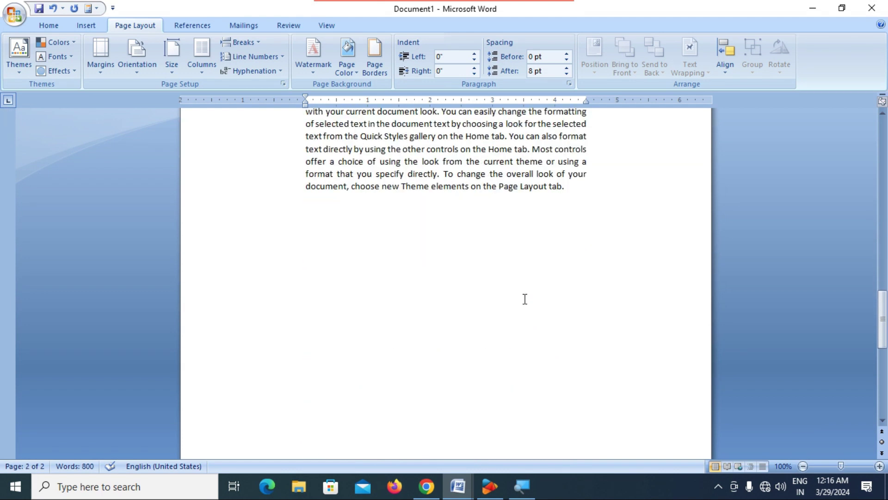
{"action": "scroll", "coordinate": [523, 296], "scroll_direction": "up", "scroll_amount": 9}
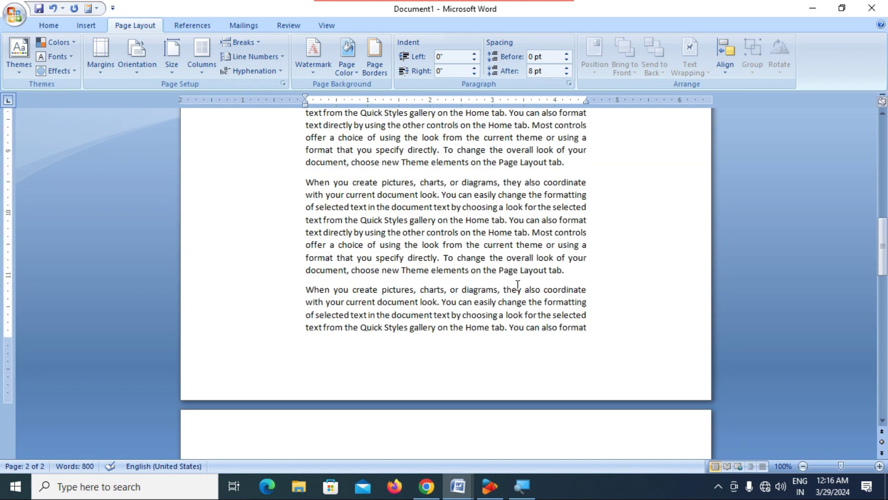
{"action": "scroll", "coordinate": [517, 284], "scroll_direction": "up", "scroll_amount": 11}
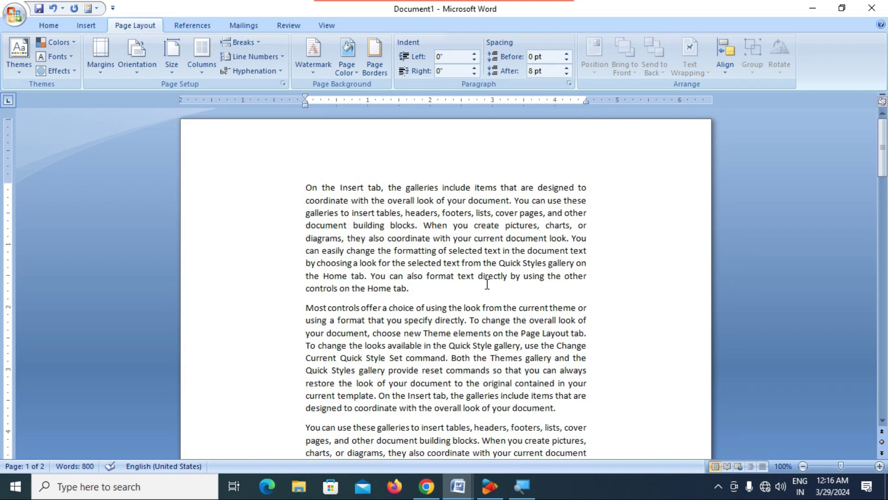
{"action": "left_click", "coordinate": [416, 289]}
{"action": "left_click", "coordinate": [434, 320]}
Apply the Office 2003 Default margins, 1" top and bottom and 1.25" left and right, and review the page.
{"action": "left_click", "coordinate": [109, 71]}
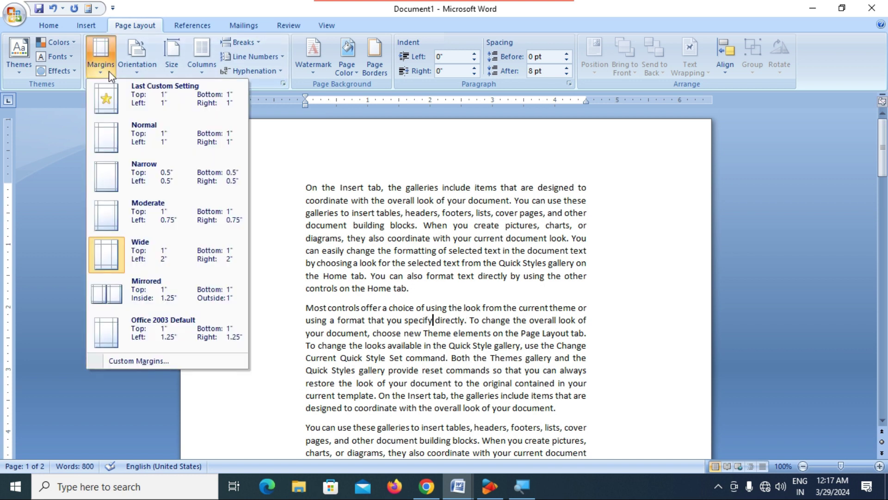
{"action": "left_click", "coordinate": [137, 332]}
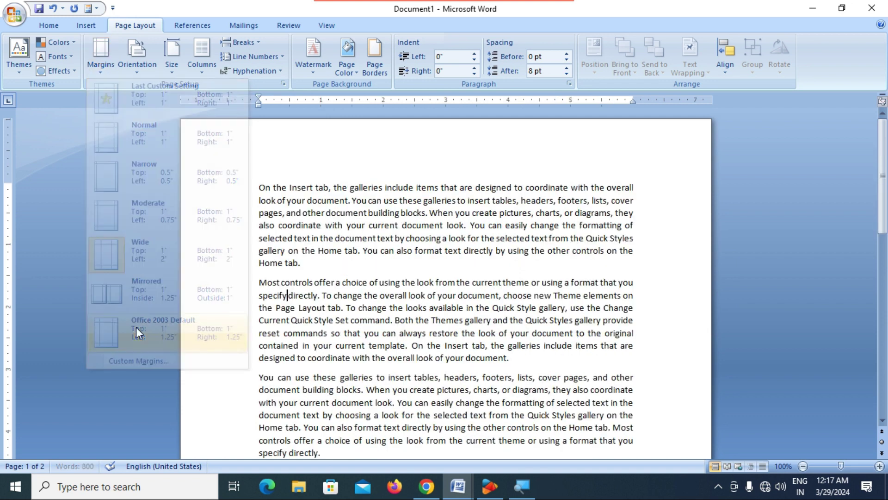
{"action": "scroll", "coordinate": [562, 296], "scroll_direction": "down", "scroll_amount": 3}
{"action": "scroll", "coordinate": [562, 296], "scroll_direction": "down", "scroll_amount": 1}
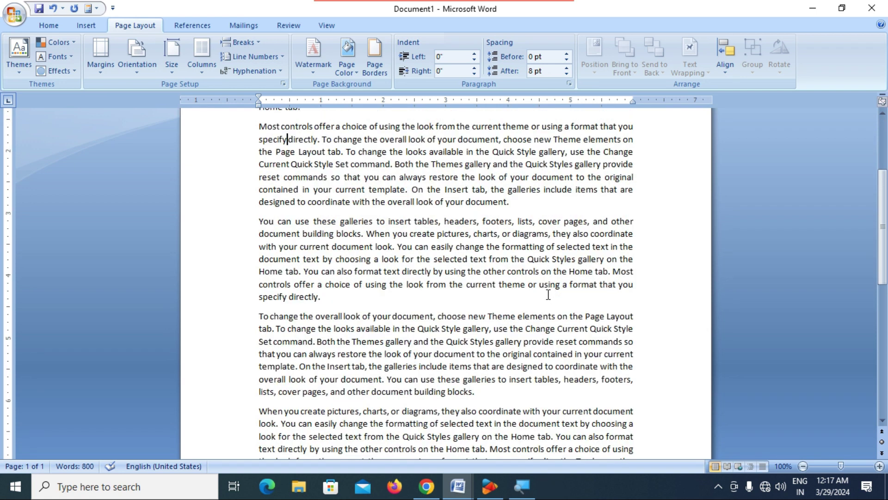
{"action": "scroll", "coordinate": [467, 277], "scroll_direction": "up", "scroll_amount": 4}
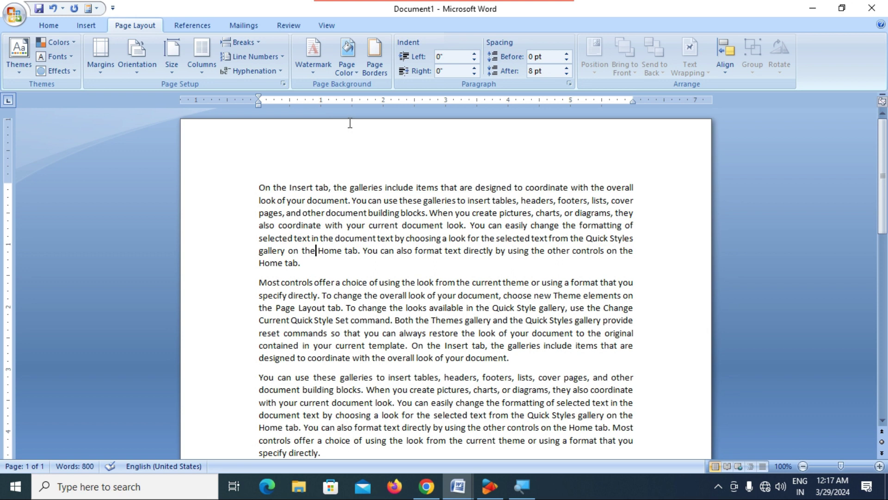
Hide and redisplay the rulers, and try increasing and decreasing the top margin on the vertical ruler.
{"action": "left_click", "coordinate": [326, 25]}
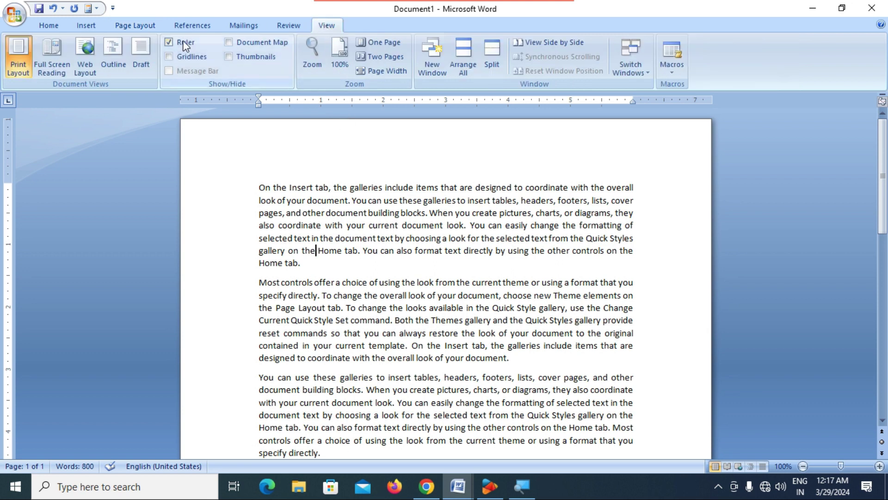
{"action": "left_click", "coordinate": [169, 43]}
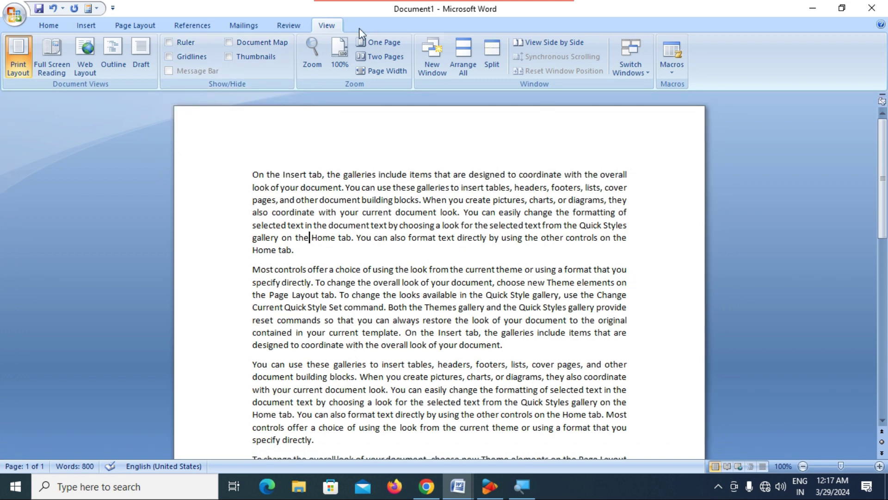
{"action": "left_click", "coordinate": [168, 42]}
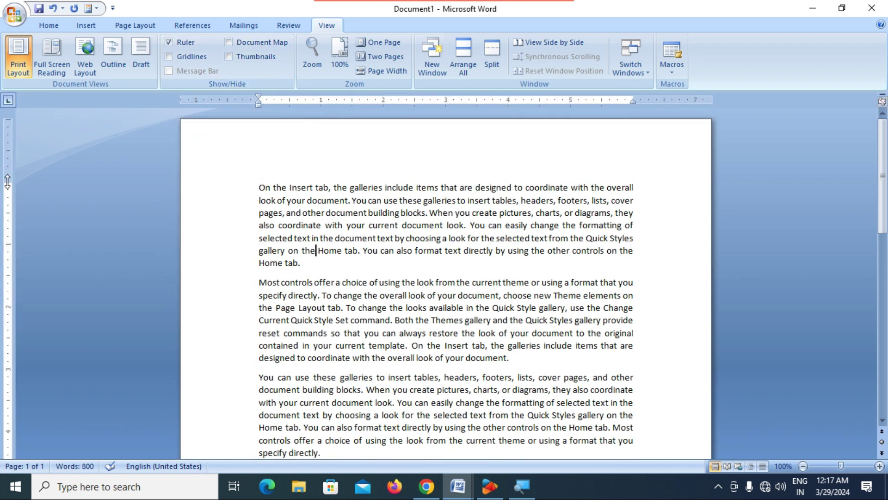
{"action": "mouse_move", "coordinate": [7, 182]}
{"action": "left_mouse_down"}
{"action": "mouse_move", "coordinate": [9, 152]}
{"action": "mouse_move", "coordinate": [7, 196]}
{"action": "left_mouse_up"}
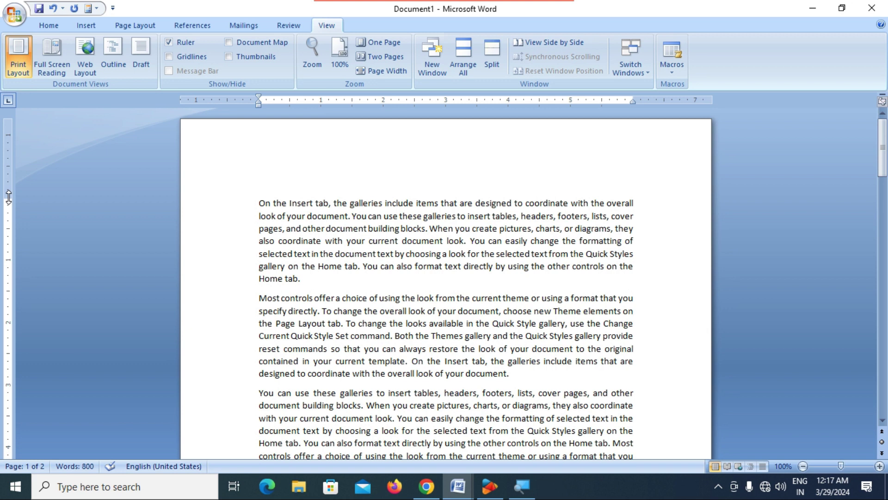
{"action": "left_click_drag", "start_coordinate": [8, 196], "coordinate": [8, 177]}
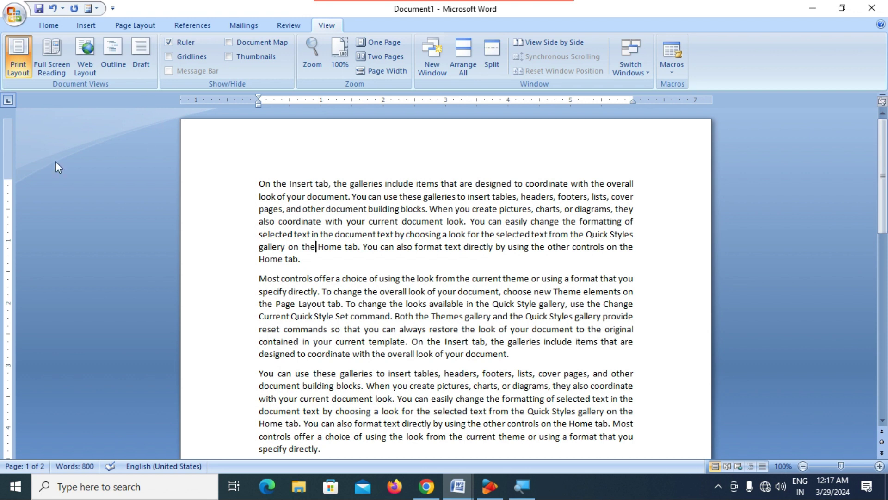
Apply the Normal page margins of 1" on all sides.
{"action": "left_click", "coordinate": [43, 26]}
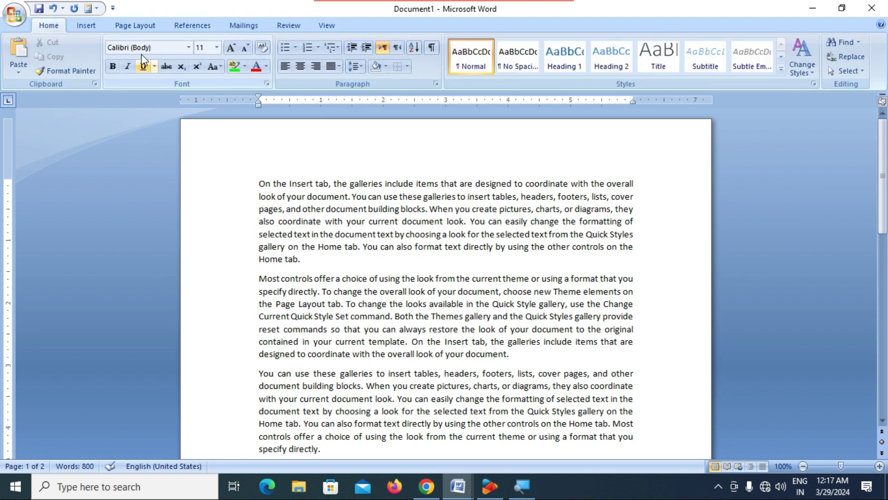
{"action": "left_click", "coordinate": [151, 27]}
{"action": "left_click", "coordinate": [103, 67]}
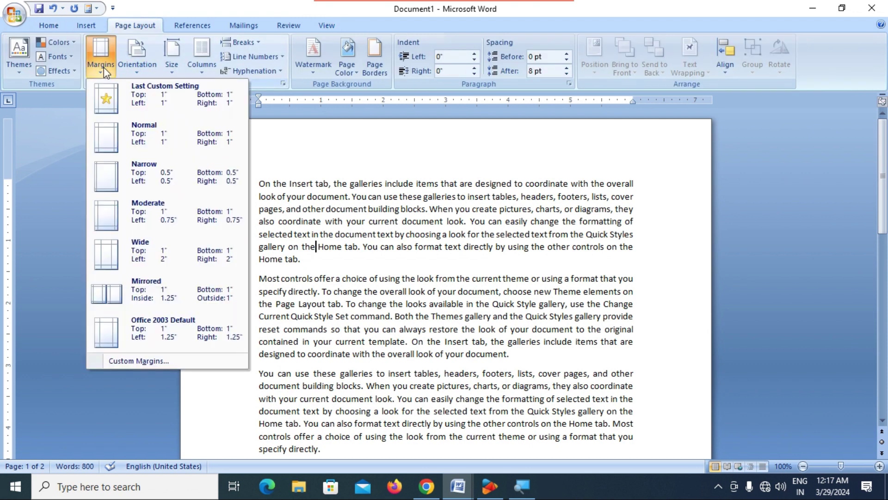
{"action": "left_click", "coordinate": [130, 145]}
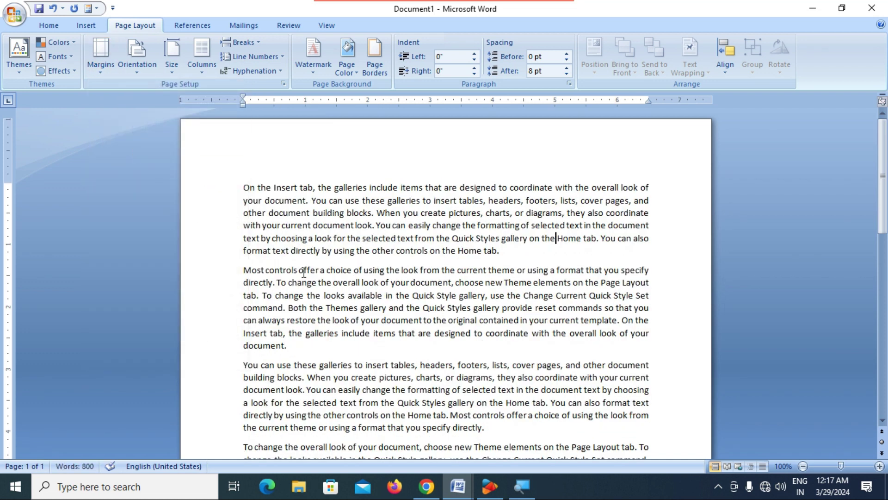
Set a custom top margin of 2" for the whole document.
{"action": "left_click", "coordinate": [99, 68]}
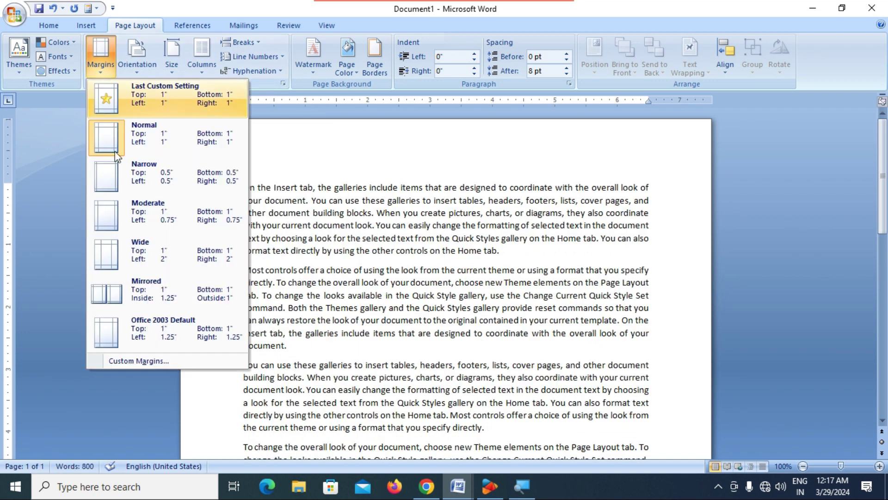
{"action": "left_click", "coordinate": [129, 362]}
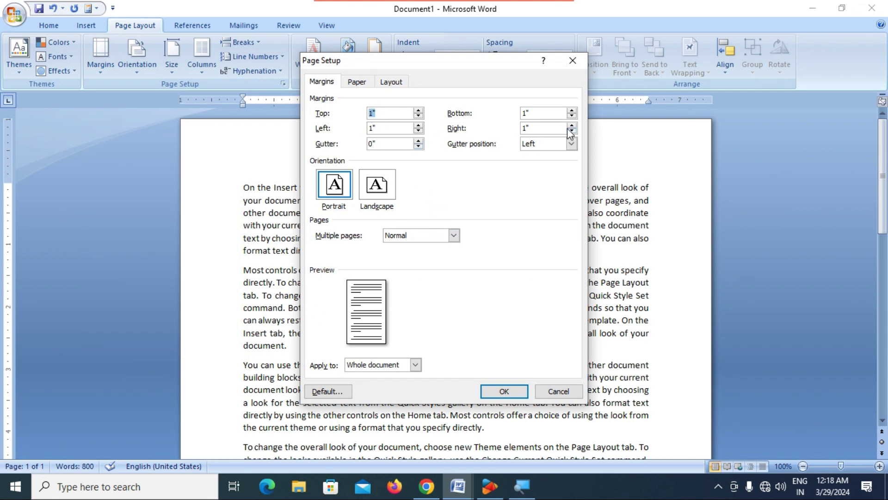
{"action": "left_click", "coordinate": [401, 113]}
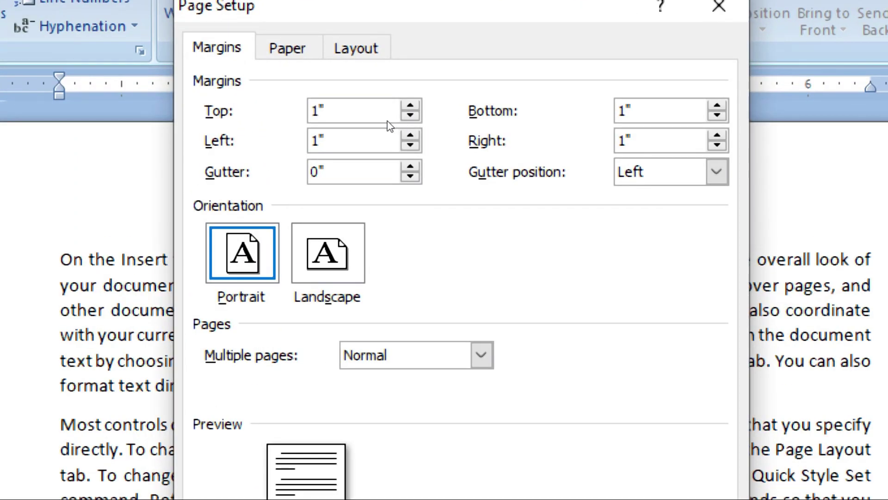
{"action": "left_click", "coordinate": [419, 106]}
{"action": "left_click", "coordinate": [419, 107]}
{"action": "left_click", "coordinate": [419, 106]}
{"action": "left_click", "coordinate": [419, 109]}
{"action": "left_click", "coordinate": [420, 109]}
{"action": "left_click", "coordinate": [420, 109]}
{"action": "left_click", "coordinate": [420, 110]}
{"action": "left_click", "coordinate": [420, 109]}
{"action": "left_click", "coordinate": [420, 109]}
{"action": "left_click", "coordinate": [419, 109]}
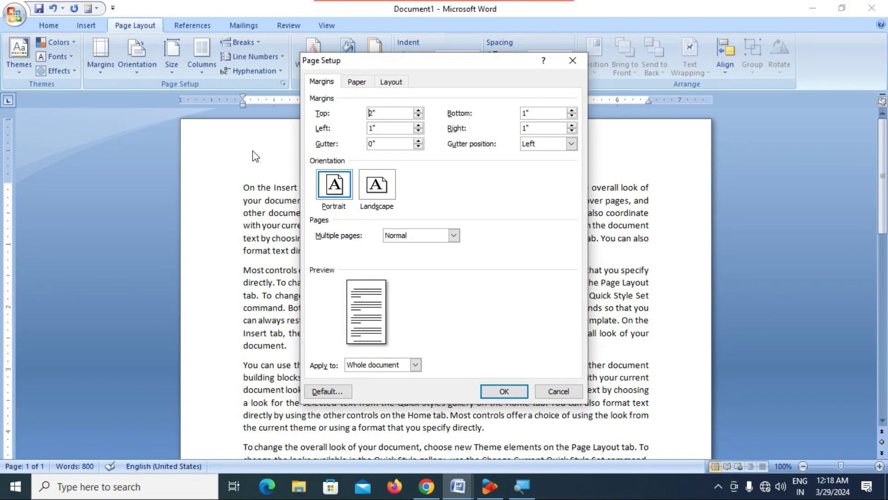
{"action": "left_click", "coordinate": [498, 393]}
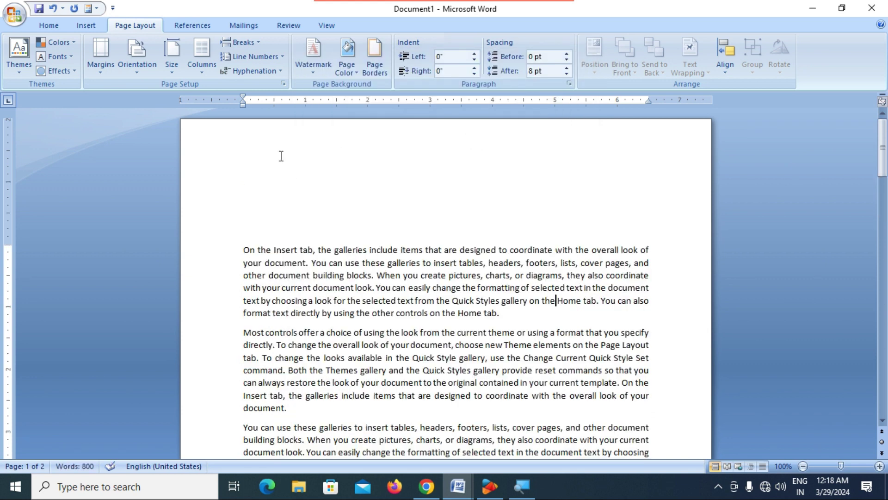
Review the pages with the custom top margin and undo that margin change.
{"action": "scroll", "coordinate": [273, 200], "scroll_direction": "down", "scroll_amount": 1}
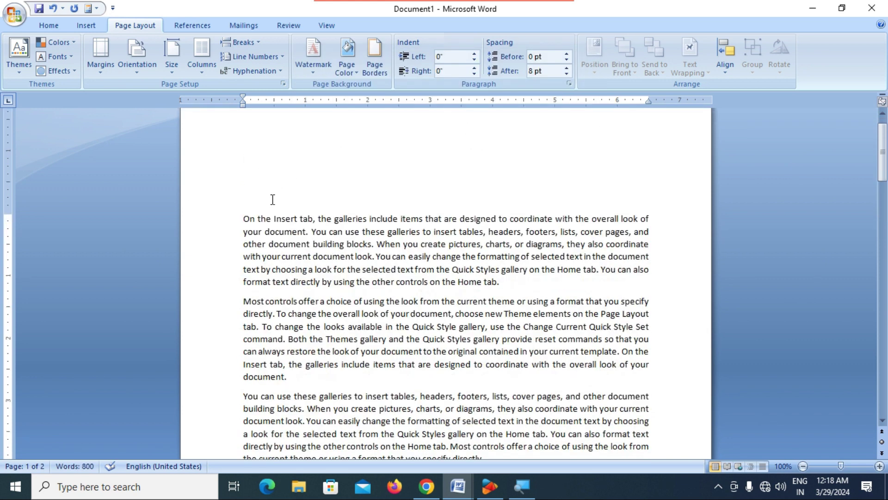
{"action": "scroll", "coordinate": [273, 199], "scroll_direction": "down", "scroll_amount": 12}
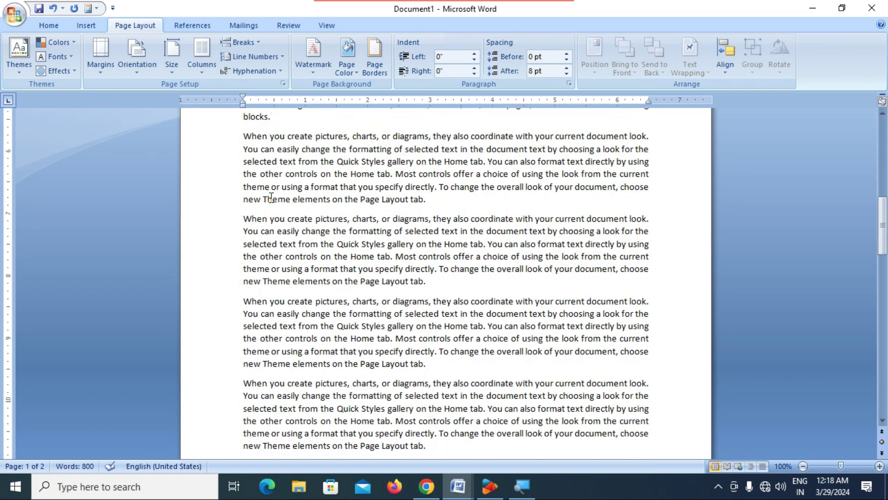
{"action": "scroll", "coordinate": [293, 213], "scroll_direction": "up", "scroll_amount": 13}
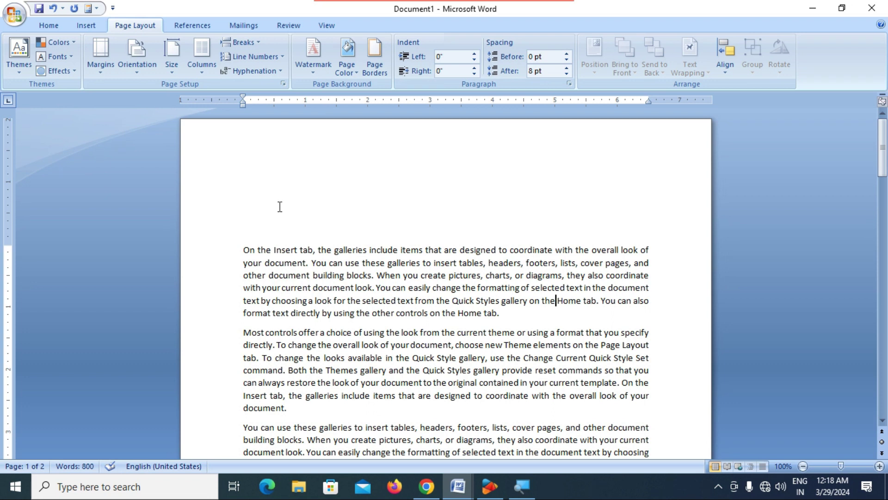
{"action": "key", "text": "ctrl+z"}
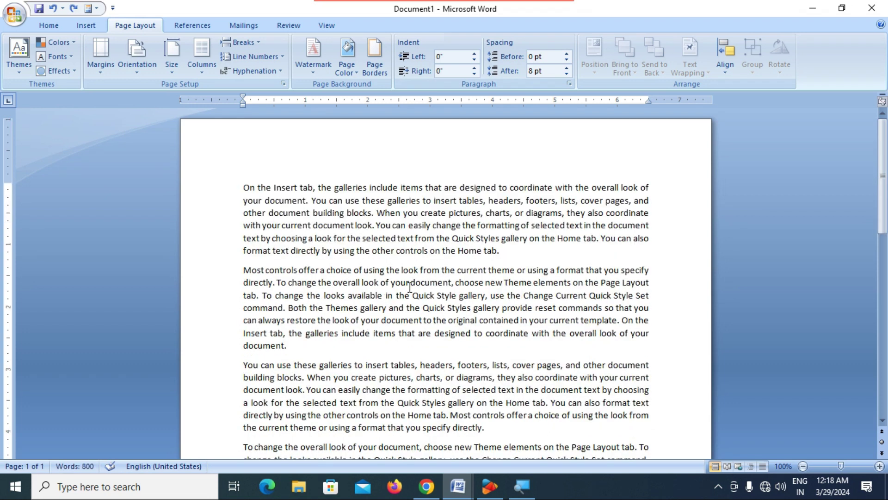
Zoom out to 40% to see the whole page and look at the available page orientations.
{"action": "left_click", "coordinate": [410, 283]}
{"action": "scroll", "coordinate": [278, 222], "scroll_direction": "down", "scroll_amount": 6, "text": "ctrl"}
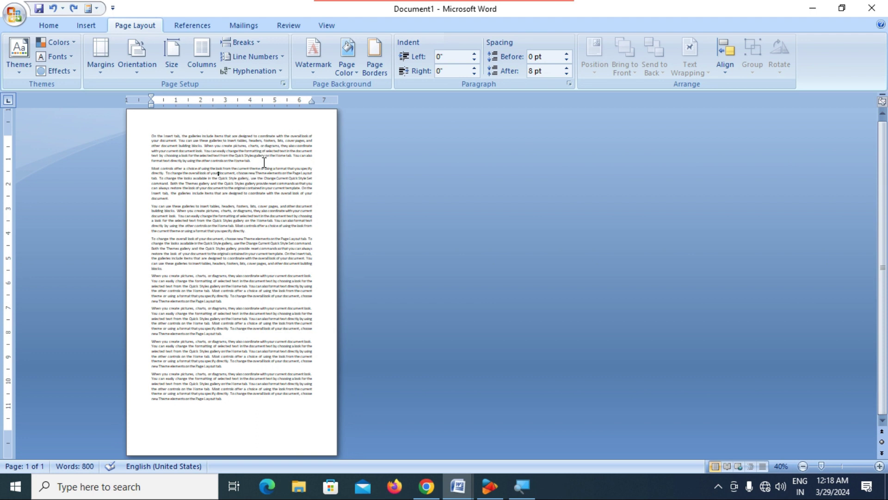
{"action": "left_click", "coordinate": [138, 71]}
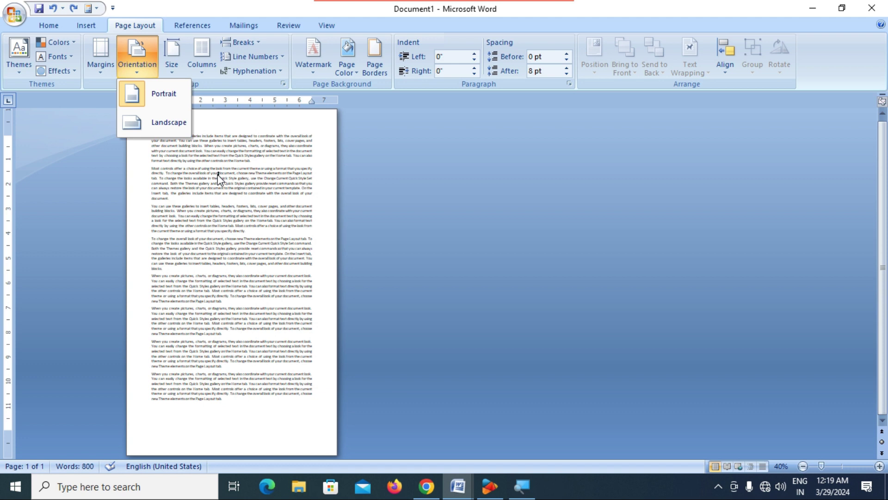
{"action": "left_click", "coordinate": [251, 237]}
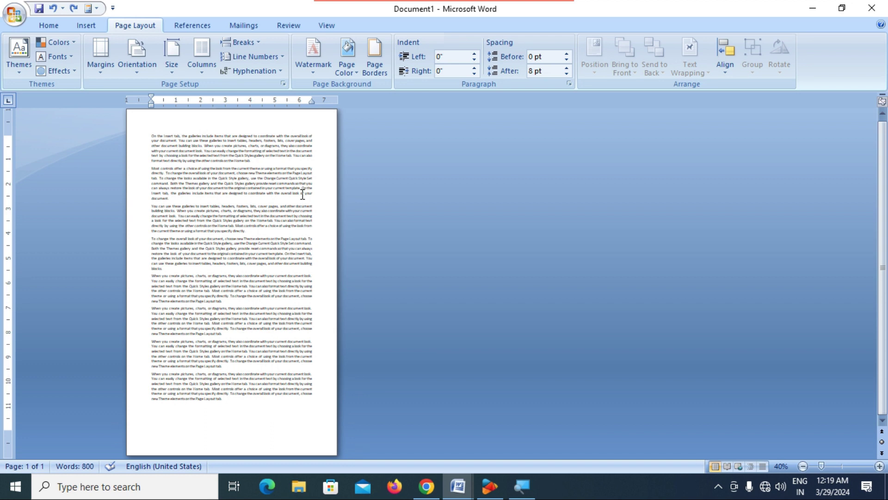
Switch the page orientation to Landscape and return it to Portrait.
{"action": "left_click", "coordinate": [138, 69]}
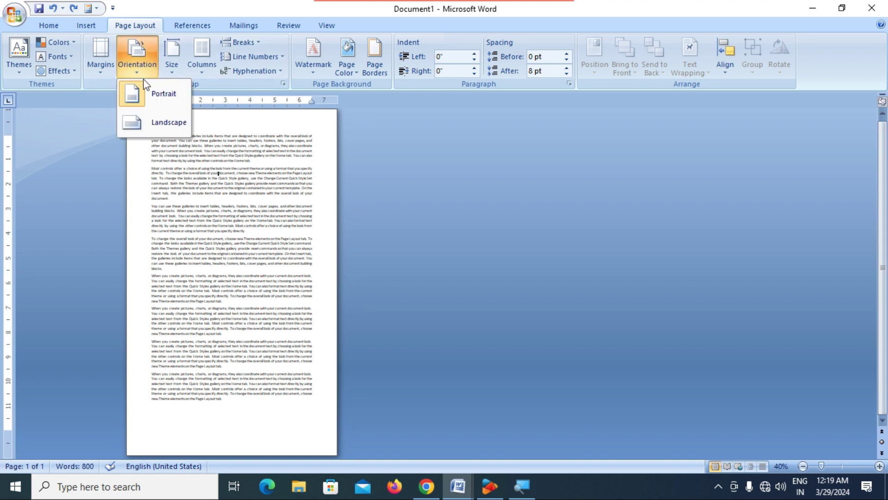
{"action": "left_click", "coordinate": [177, 124]}
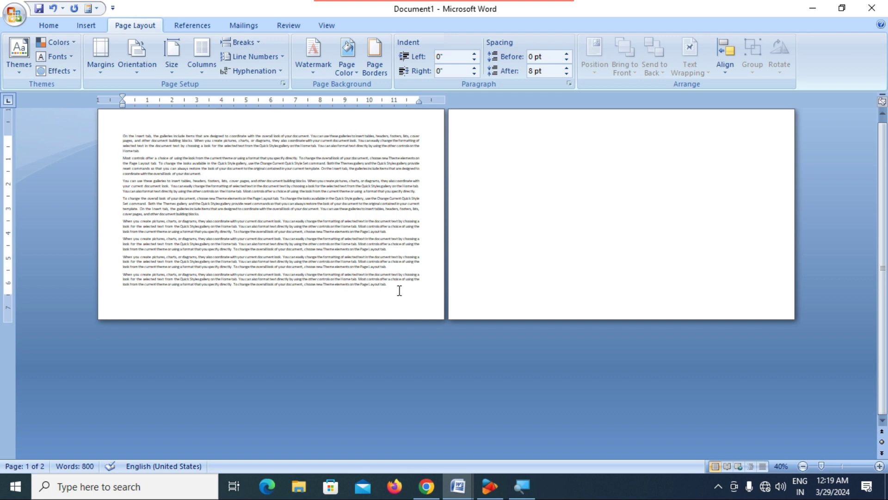
{"action": "left_click", "coordinate": [133, 65]}
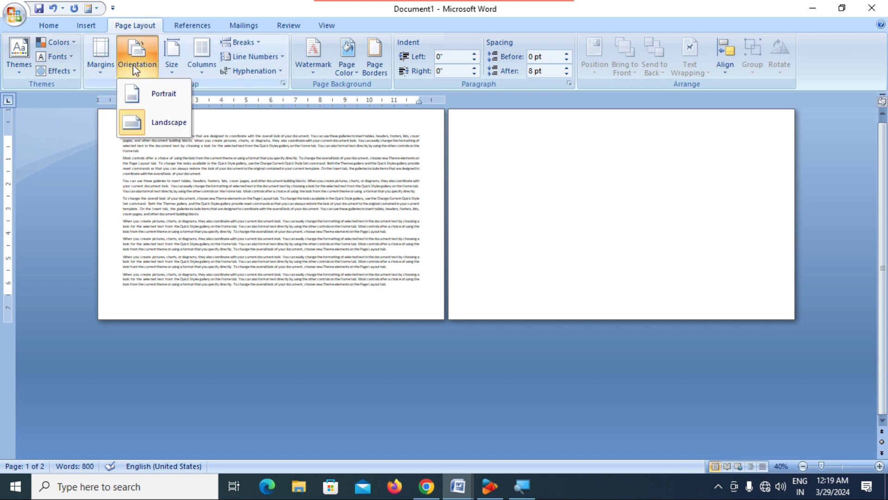
{"action": "left_click", "coordinate": [154, 98]}
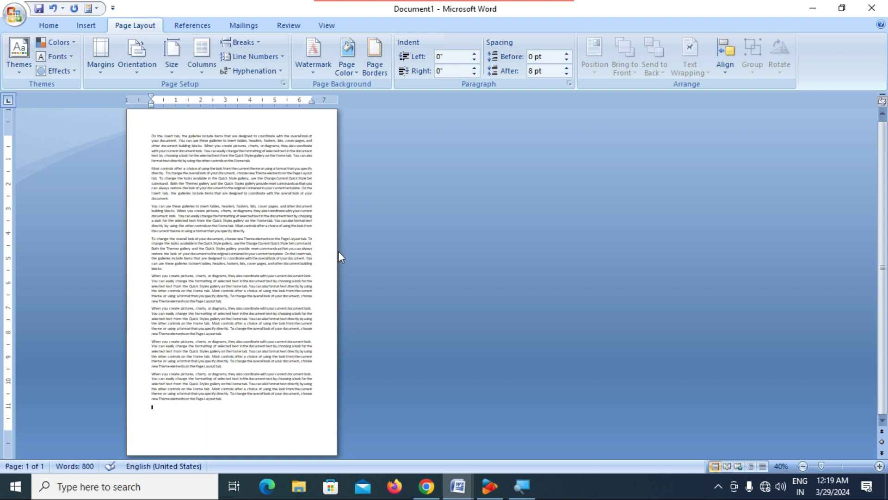
Add two blank pages after the text page with page breaks and check each of the pages.
{"action": "key", "text": "ctrl+Return"}
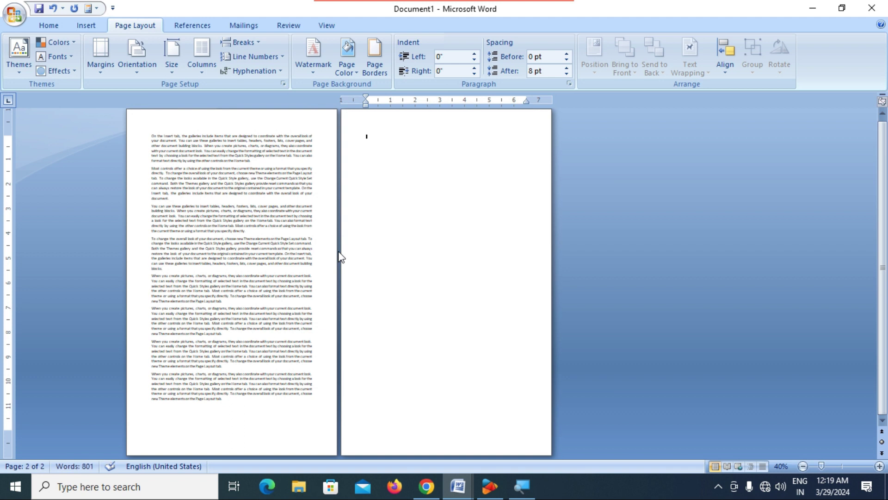
{"action": "key", "text": "ctrl+Return"}
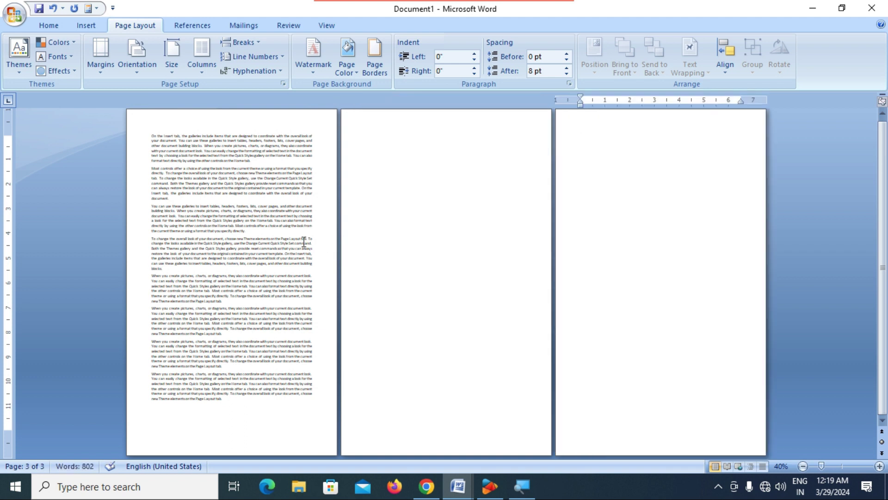
{"action": "left_click", "coordinate": [265, 230]}
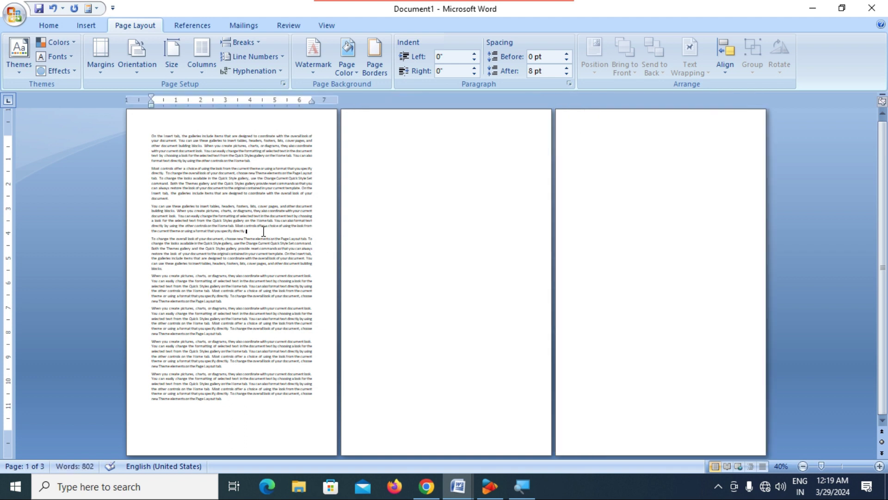
{"action": "left_click", "coordinate": [439, 220]}
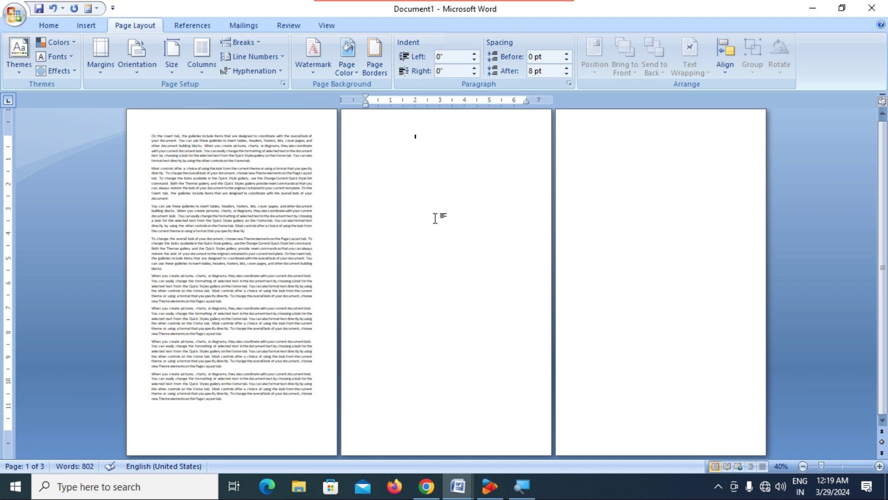
{"action": "left_click", "coordinate": [243, 146]}
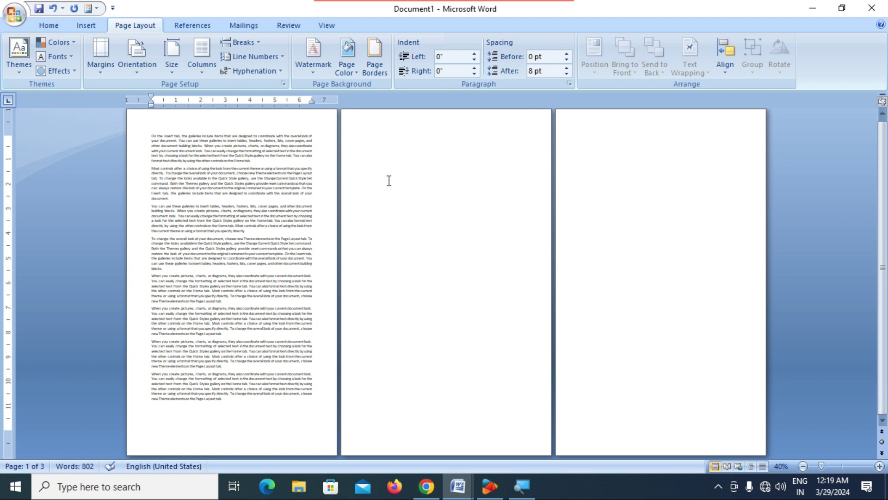
{"action": "left_click", "coordinate": [444, 175]}
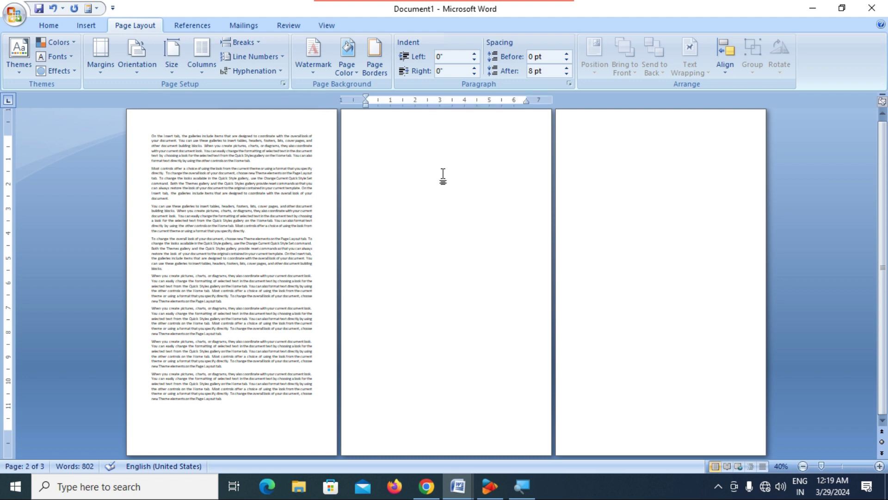
{"action": "left_click", "coordinate": [610, 165]}
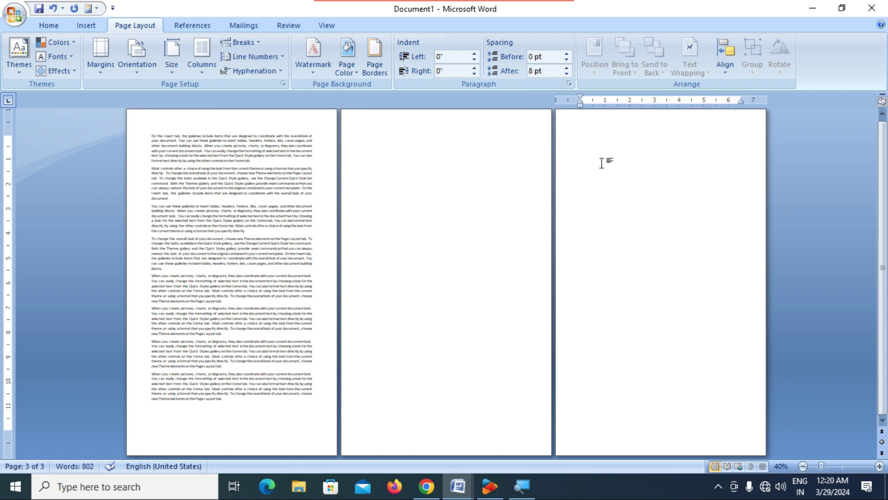
Set the page orientation to Landscape from the end of the text on the first page, applied to this point forward.
{"action": "left_click", "coordinate": [233, 404]}
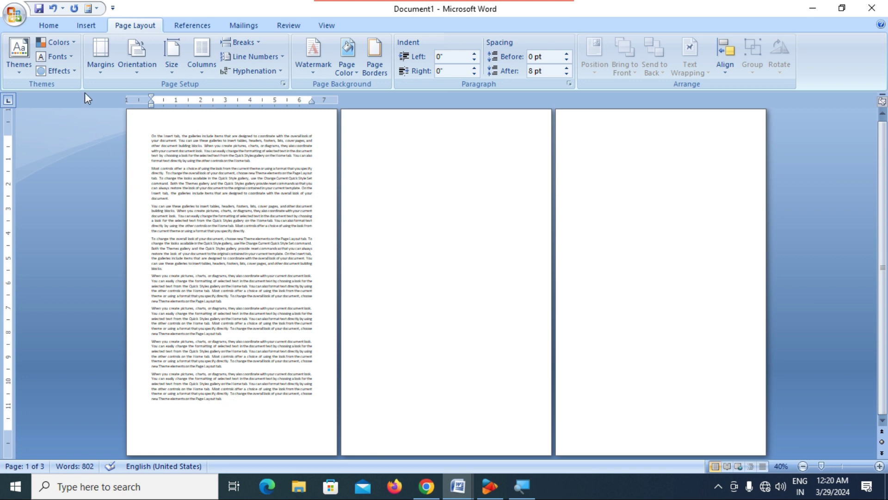
{"action": "left_click", "coordinate": [101, 71]}
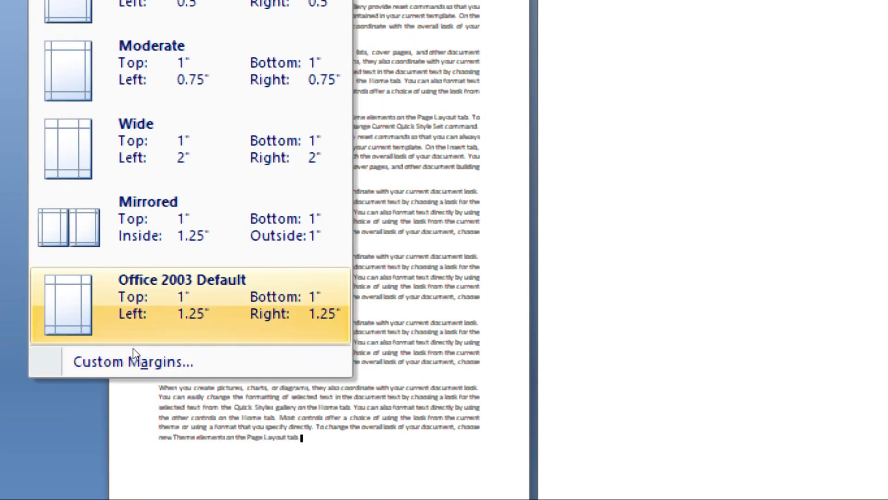
{"action": "left_click", "coordinate": [143, 364]}
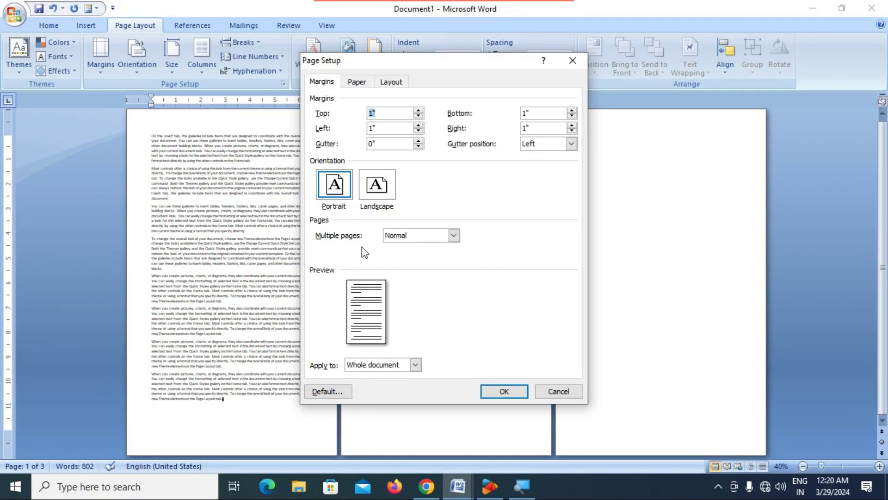
{"action": "left_click", "coordinate": [374, 192]}
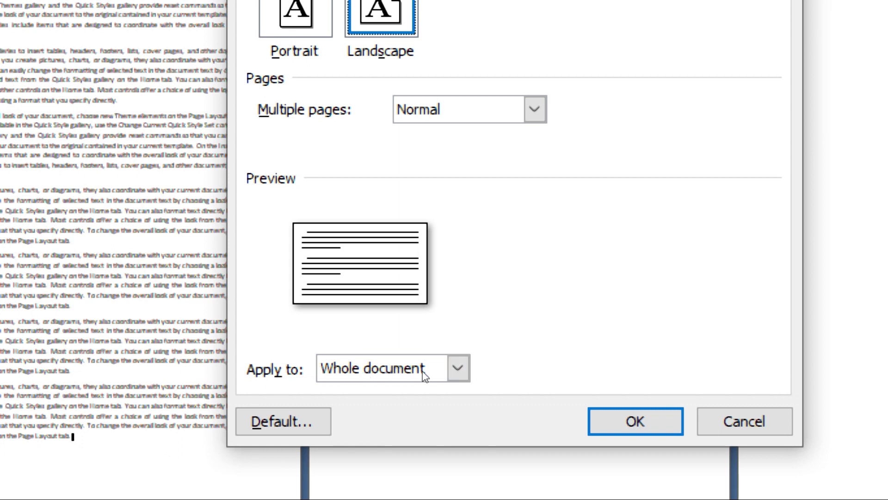
{"action": "left_click", "coordinate": [424, 373]}
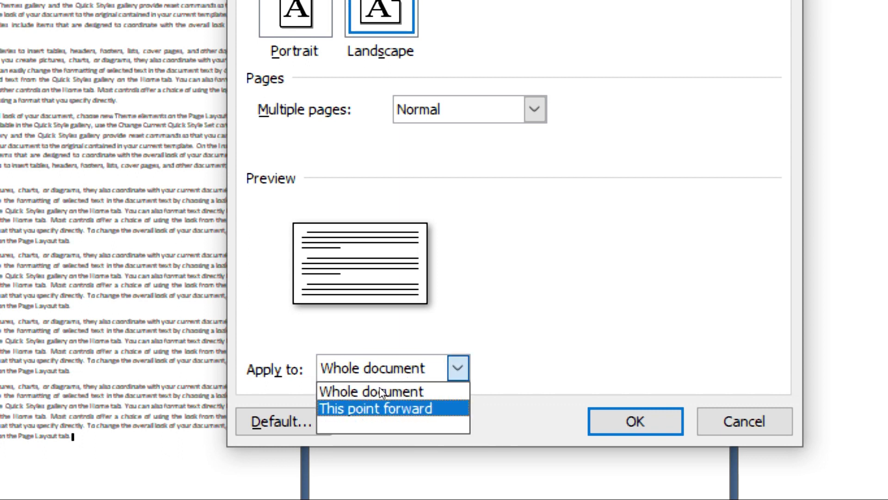
{"action": "key", "text": "Return"}
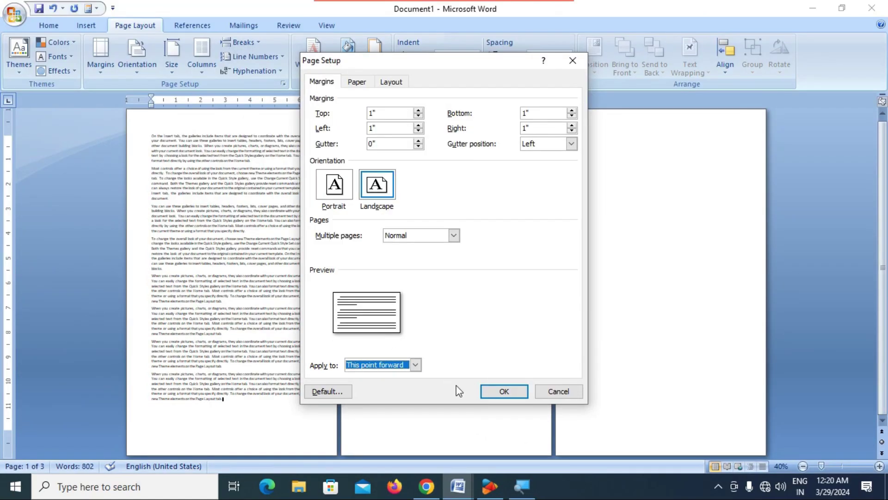
{"action": "left_click", "coordinate": [504, 392]}
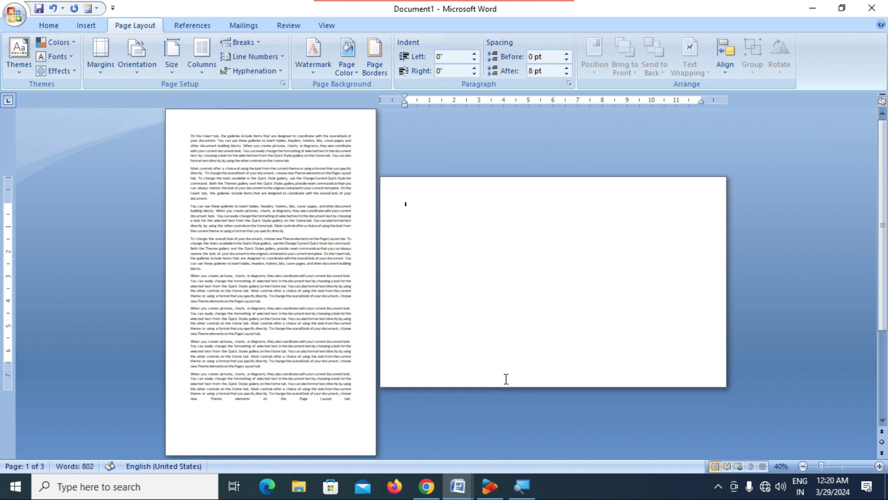
Zoom out to 10% to show all the pages together and check the orientation of each one.
{"action": "scroll", "coordinate": [466, 346], "scroll_direction": "down", "scroll_amount": 5}
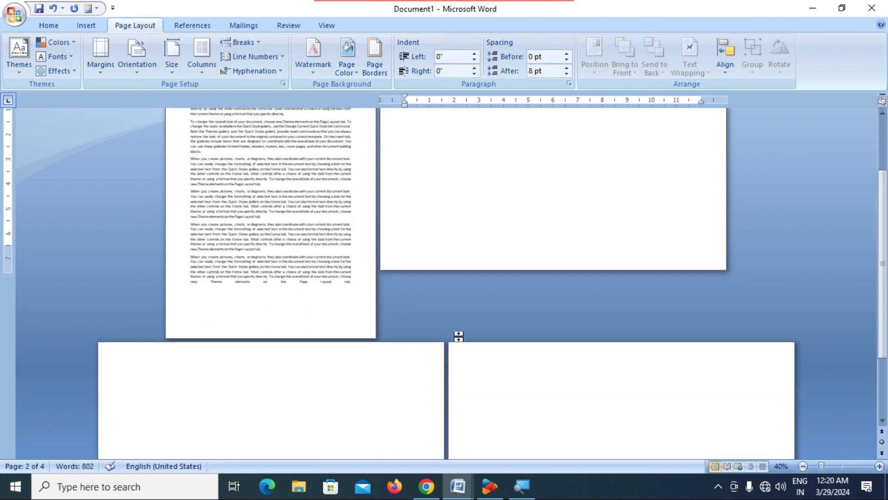
{"action": "scroll", "coordinate": [450, 315], "scroll_direction": "down", "scroll_amount": 3, "text": "ctrl"}
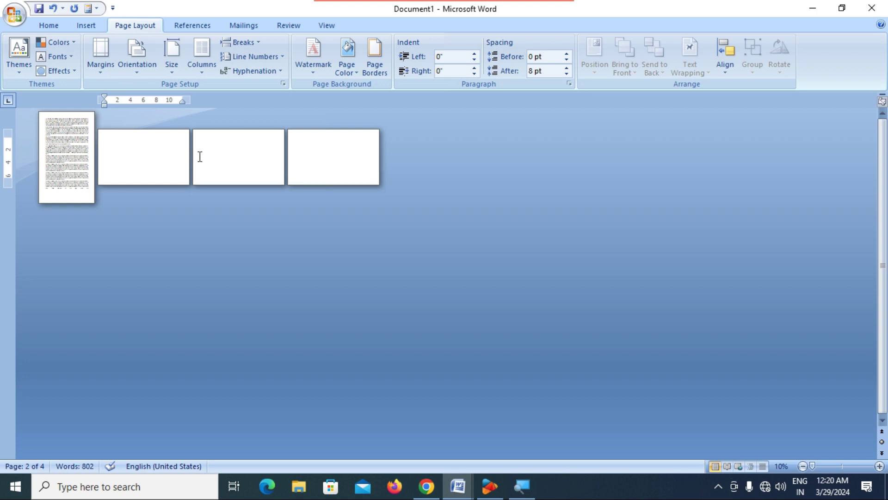
{"action": "left_click", "coordinate": [65, 149]}
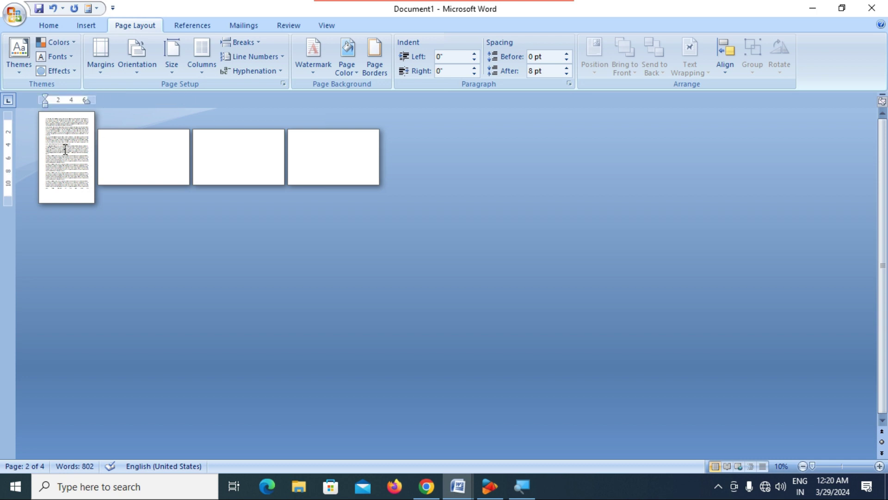
{"action": "left_click", "coordinate": [136, 158]}
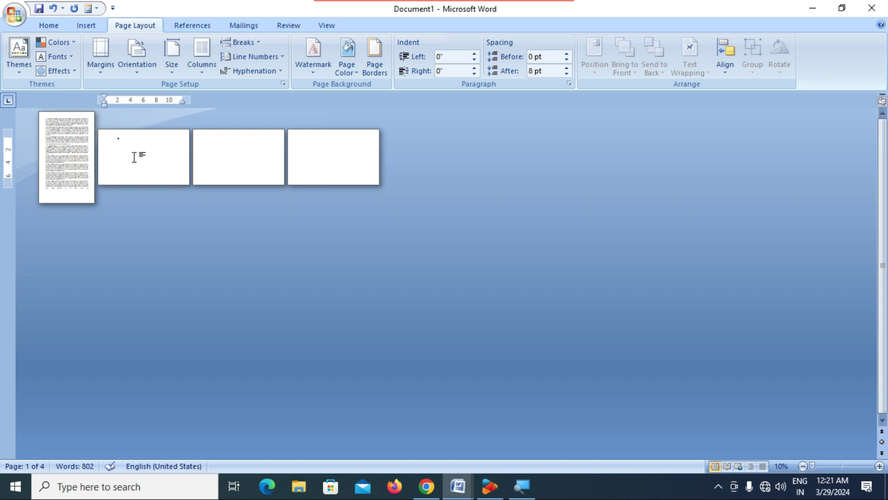
{"action": "left_click", "coordinate": [224, 165]}
{"action": "left_click", "coordinate": [331, 167]}
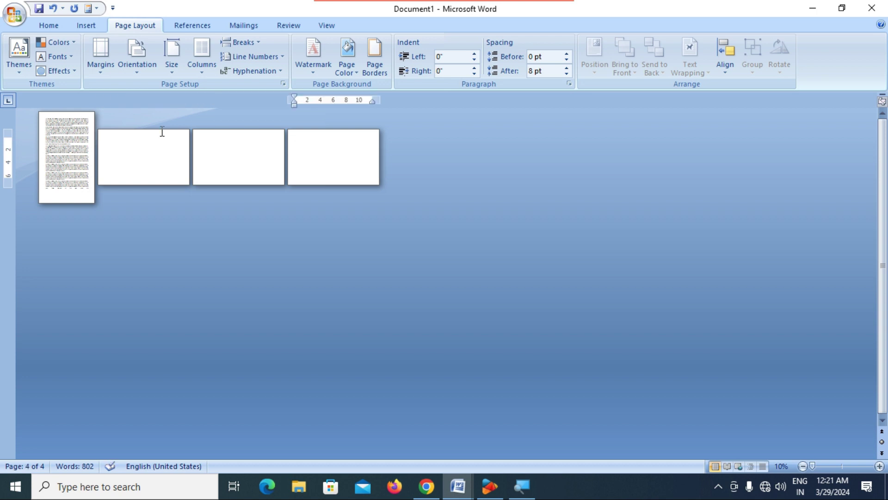
{"action": "left_click", "coordinate": [145, 145]}
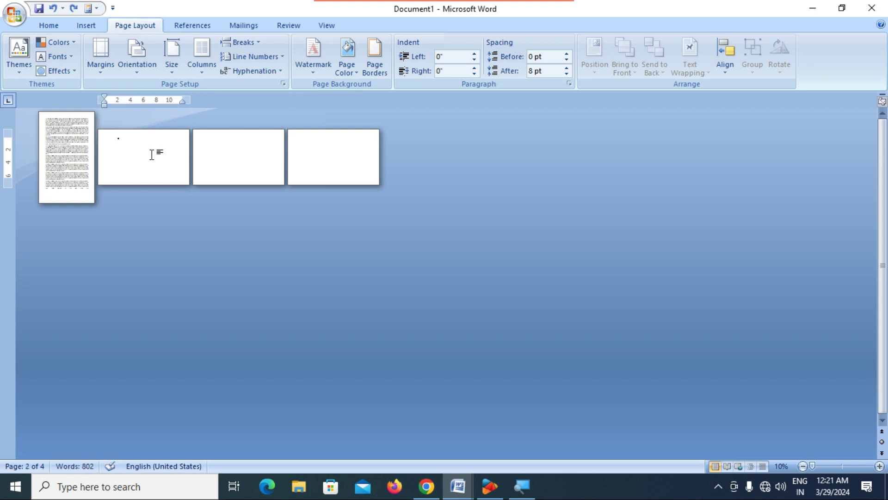
Fill the first landscape page with some filler characters and a short paragraph of generated sample text.
{"action": "scroll", "coordinate": [247, 220], "scroll_direction": "up", "scroll_amount": 3}
{"action": "scroll", "coordinate": [248, 219], "scroll_direction": "down", "scroll_amount": 3}
{"action": "scroll", "coordinate": [248, 218], "scroll_direction": "up", "scroll_amount": 1}
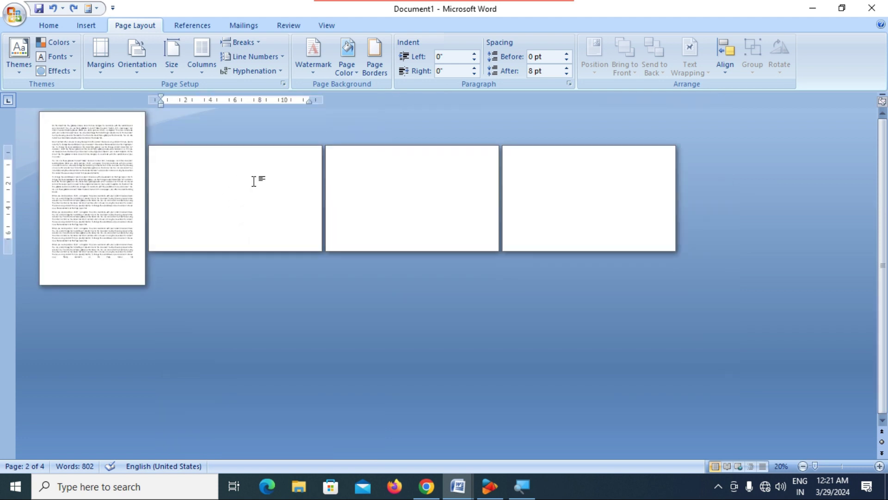
{"action": "type", "text": "=ran"}
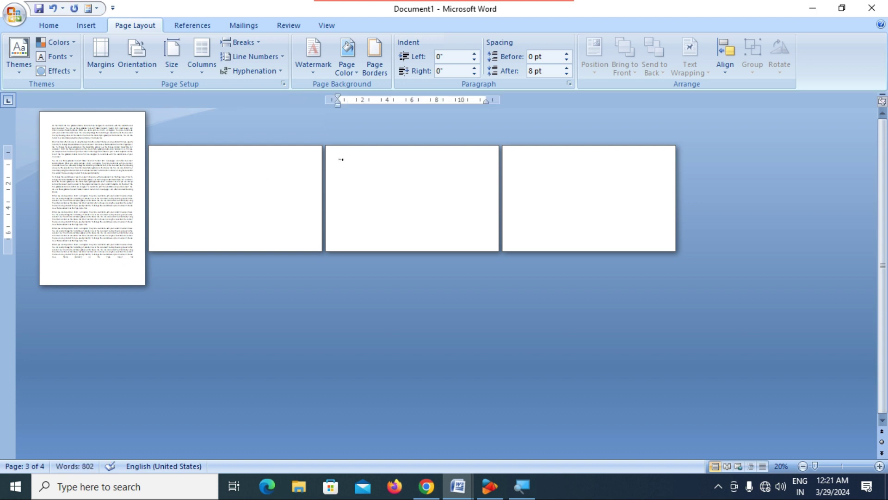
{"action": "left_click", "coordinate": [217, 218]}
{"action": "type", "text": "dfgdfgdfgd"}
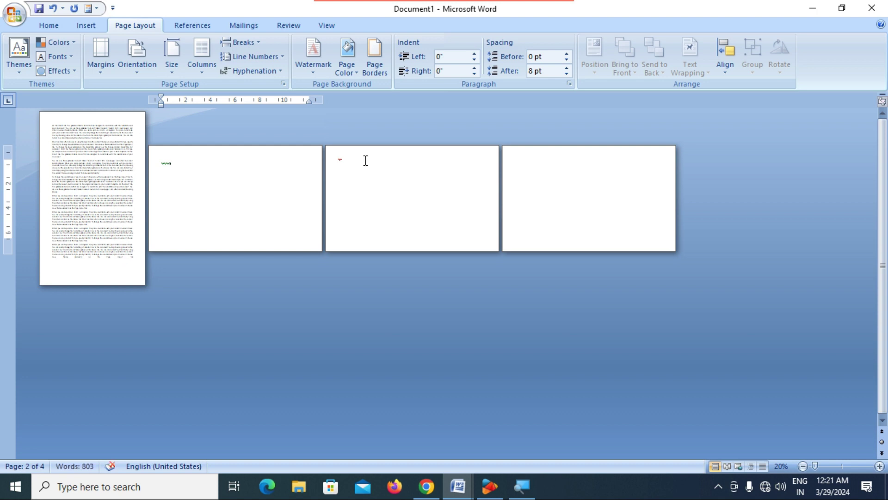
{"action": "left_click", "coordinate": [365, 160]}
{"action": "right_click", "coordinate": [364, 159]}
{"action": "left_click", "coordinate": [394, 195]}
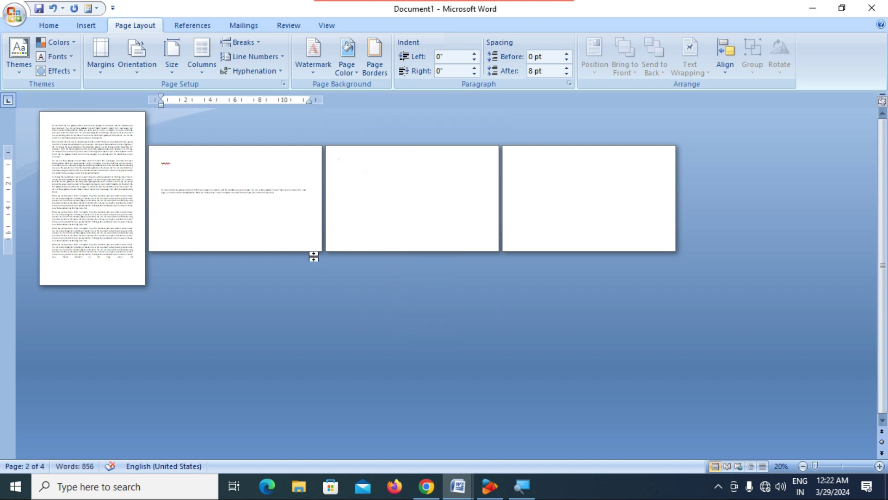
Set the orientation to Portrait from below the sample paragraph on the landscape page, applied to this point forward.
{"action": "left_click", "coordinate": [100, 70]}
{"action": "left_click", "coordinate": [123, 361]}
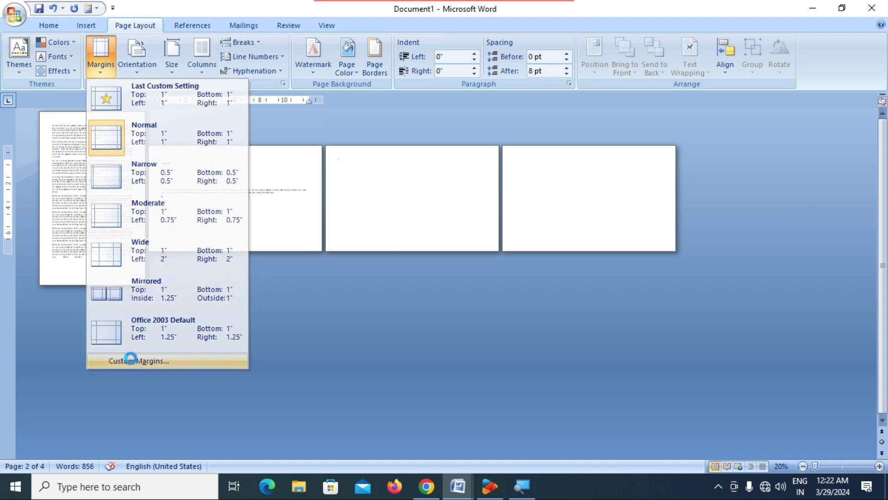
{"action": "left_click", "coordinate": [352, 191]}
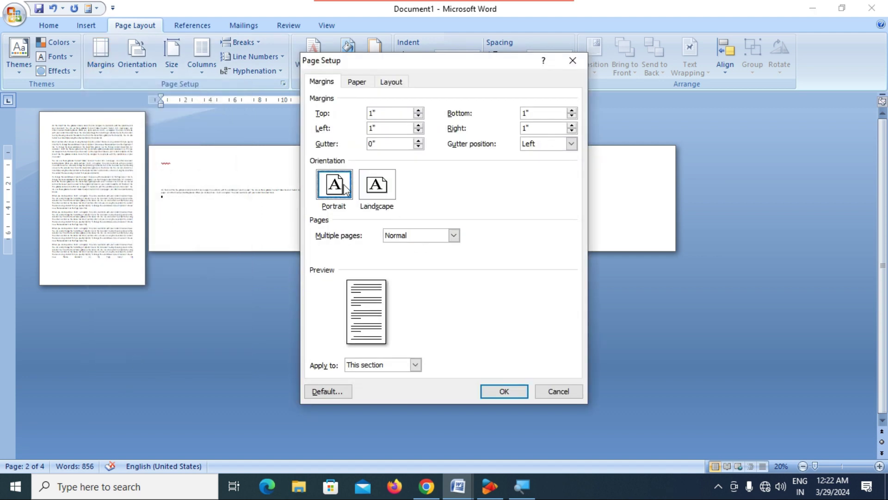
{"action": "left_click", "coordinate": [414, 365]}
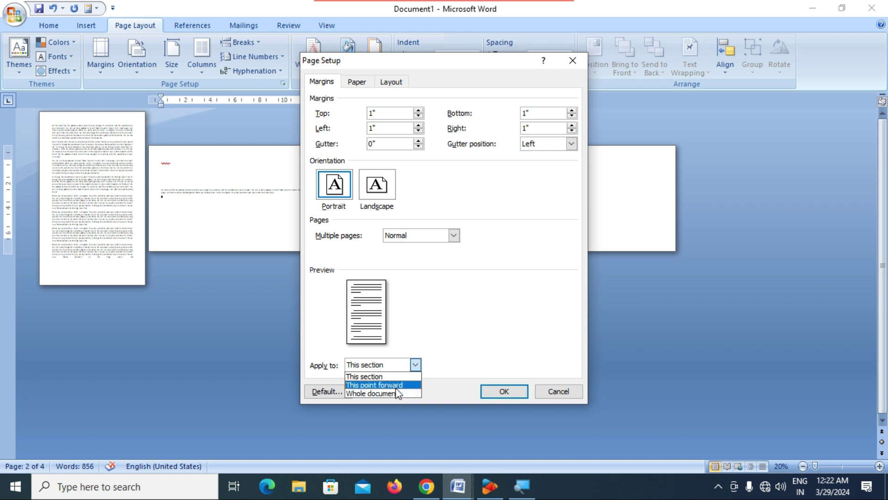
{"action": "left_click", "coordinate": [396, 386]}
{"action": "left_click", "coordinate": [508, 393]}
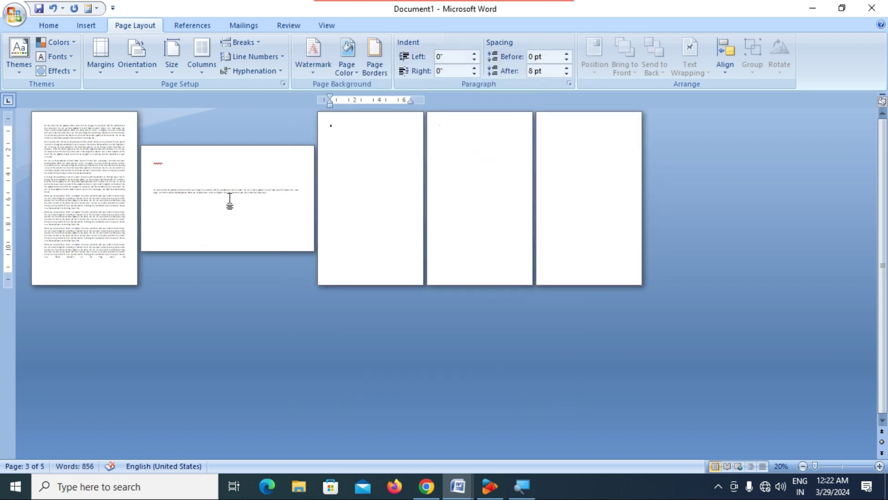
Examine the portrait and landscape pages one by one, then closer up, to compare their orientations.
{"action": "left_click", "coordinate": [112, 195]}
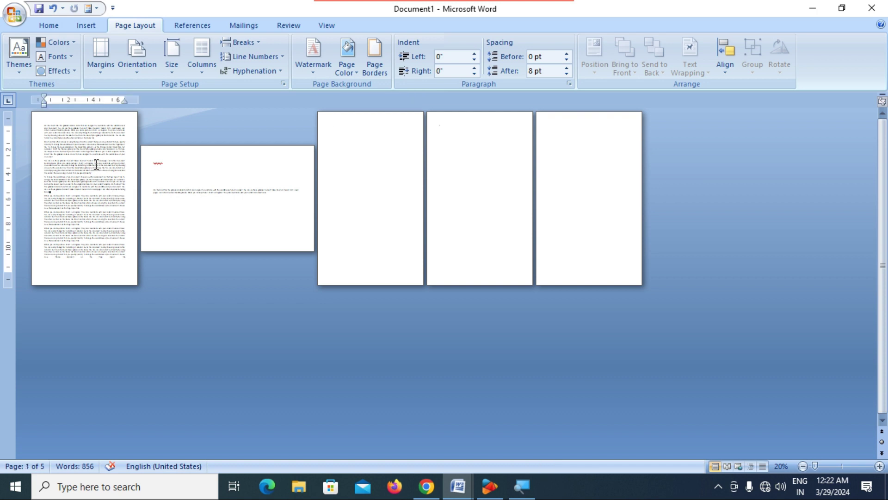
{"action": "left_click", "coordinate": [192, 193]}
{"action": "left_click", "coordinate": [362, 171]}
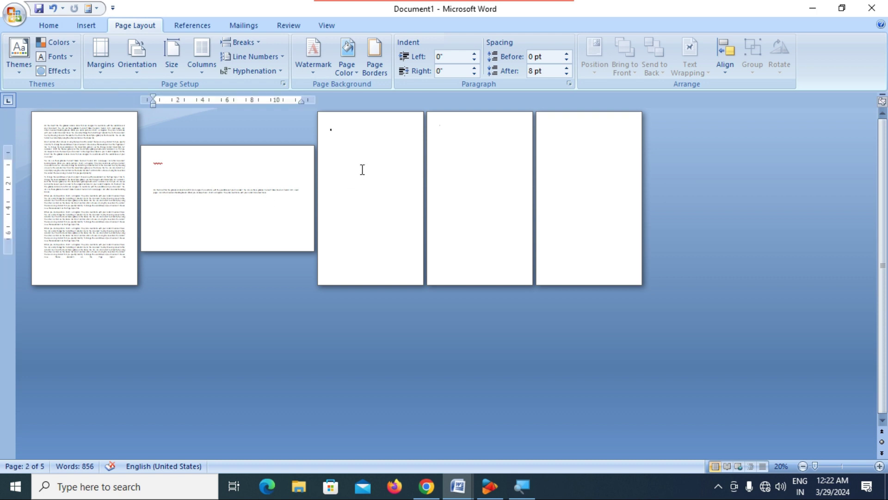
{"action": "left_click", "coordinate": [490, 184]}
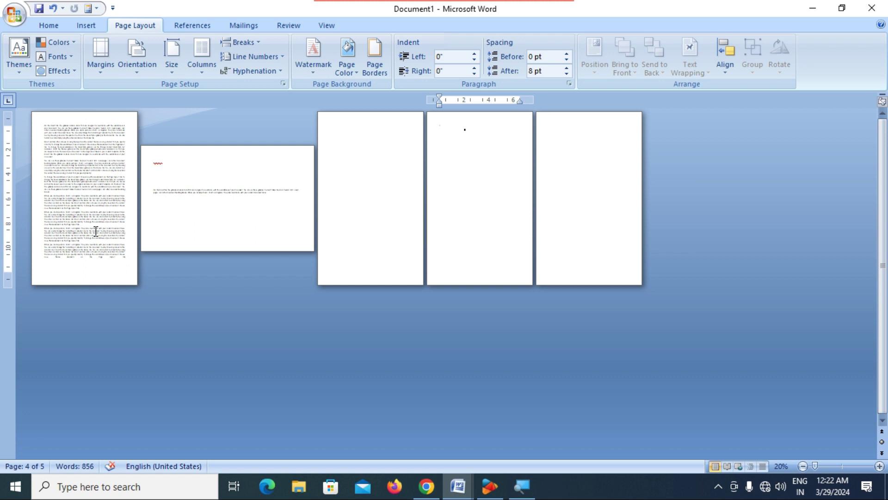
{"action": "scroll", "coordinate": [96, 232], "scroll_direction": "up", "scroll_amount": 2}
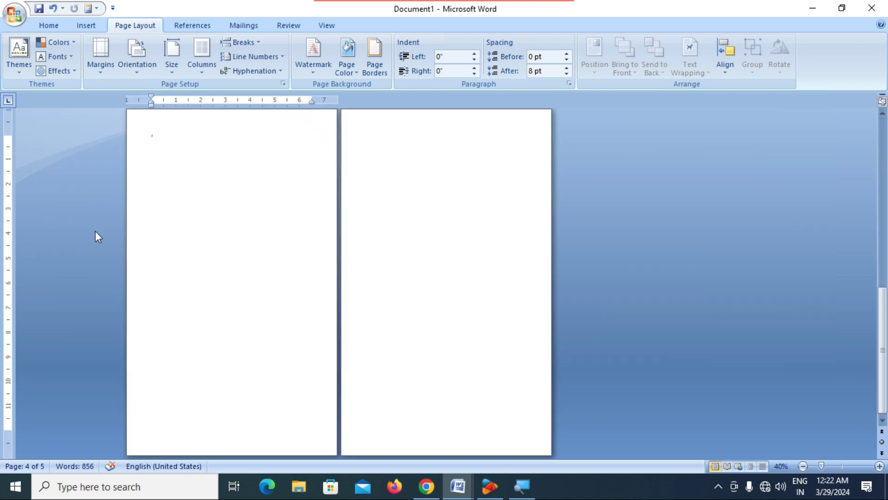
{"action": "scroll", "coordinate": [342, 303], "scroll_direction": "up", "scroll_amount": 2}
{"action": "scroll", "coordinate": [341, 303], "scroll_direction": "up", "scroll_amount": 6}
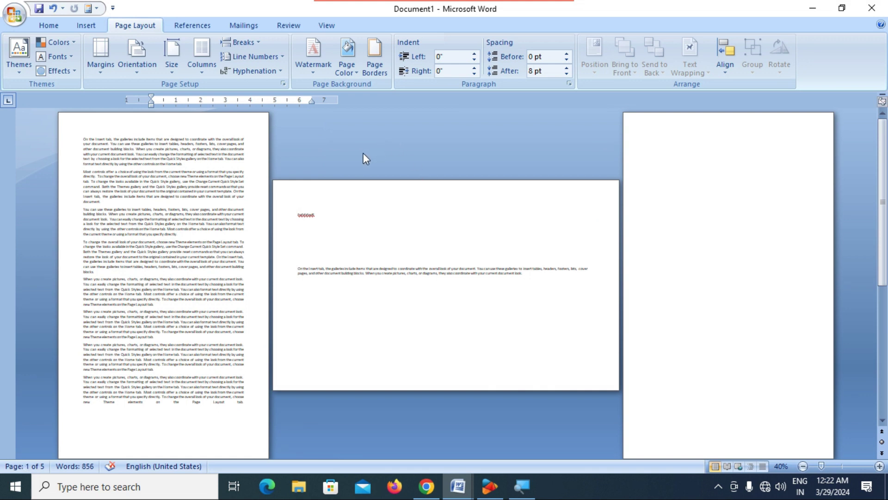
Delete the entire content of the document to leave a single blank page.
{"action": "key", "text": "ctrl+a"}
{"action": "key", "text": "Delete"}
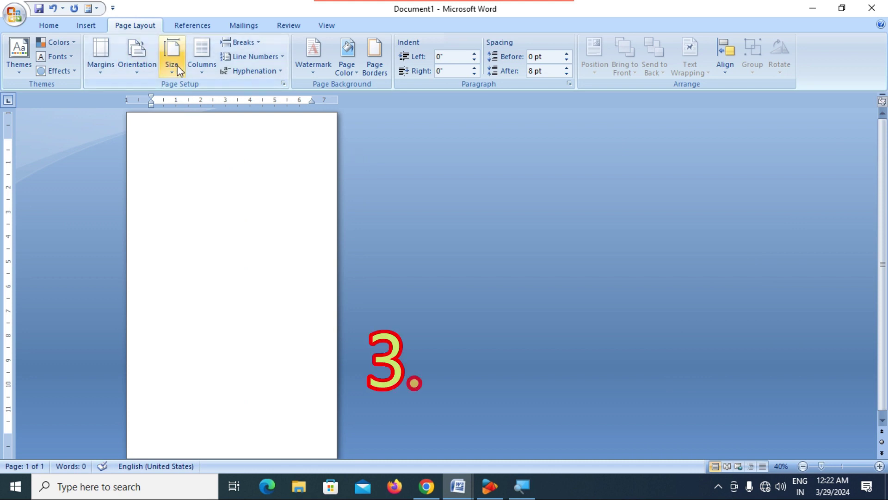
{"action": "scroll", "coordinate": [431, 285], "scroll_direction": "up", "scroll_amount": 4}
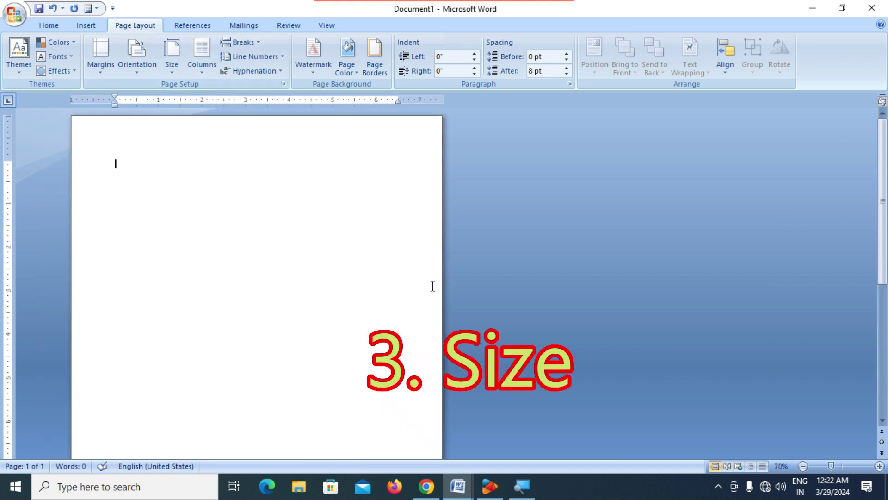
Set the page size of the blank document to Letter (8.5" x 11").
{"action": "scroll", "coordinate": [430, 286], "scroll_direction": "up", "scroll_amount": 1}
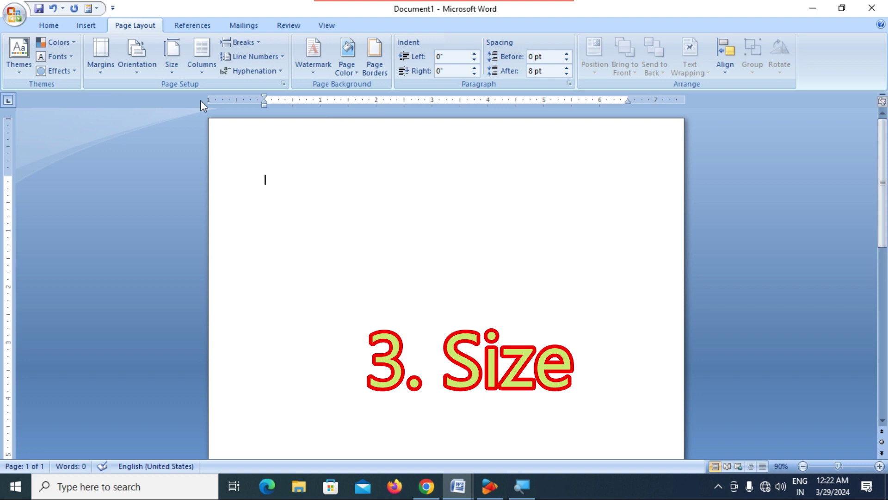
{"action": "left_click", "coordinate": [180, 71]}
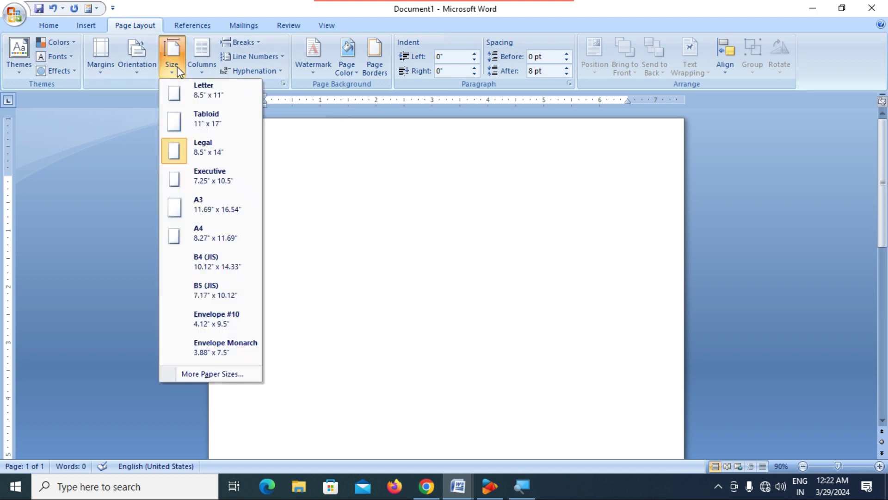
{"action": "left_click", "coordinate": [213, 98]}
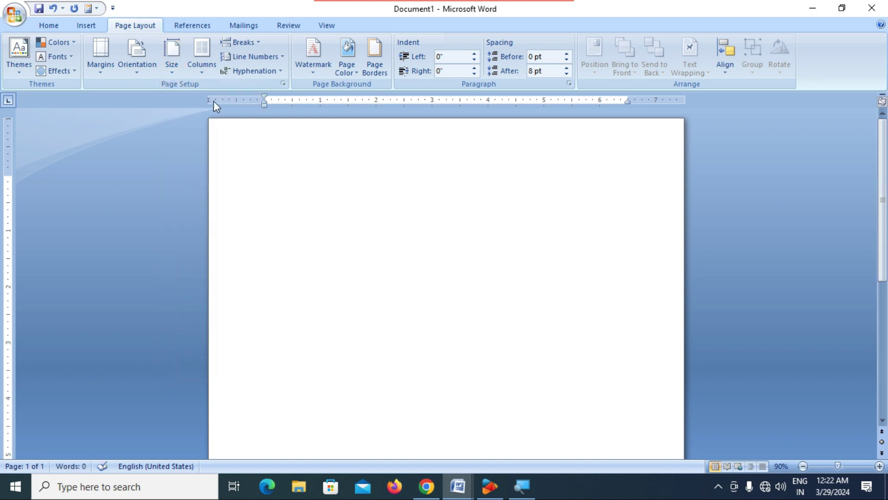
Set the page size to A4 (8.27" x 11.69") and look over the resized page.
{"action": "left_click", "coordinate": [178, 68]}
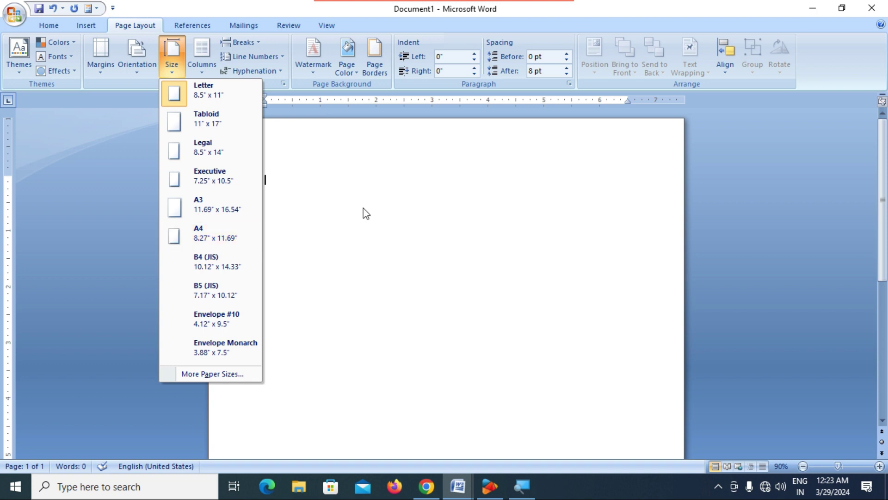
{"action": "left_click", "coordinate": [226, 232]}
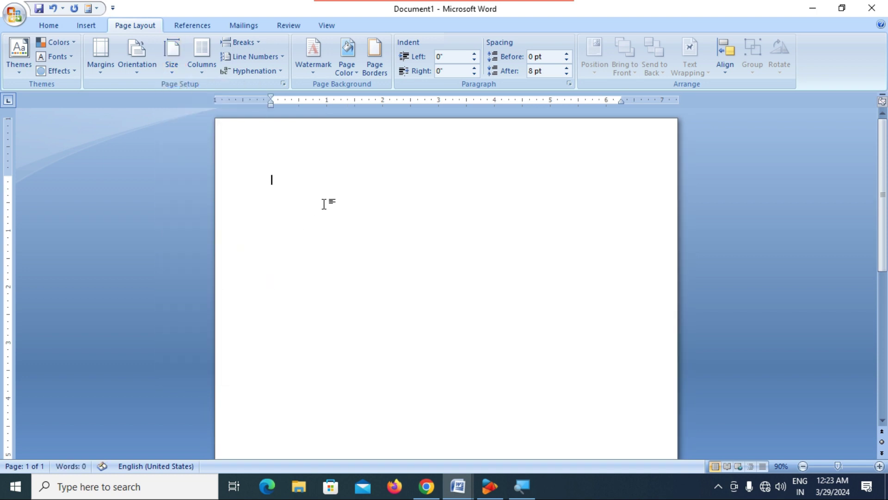
{"action": "scroll", "coordinate": [319, 198], "scroll_direction": "down", "scroll_amount": 10}
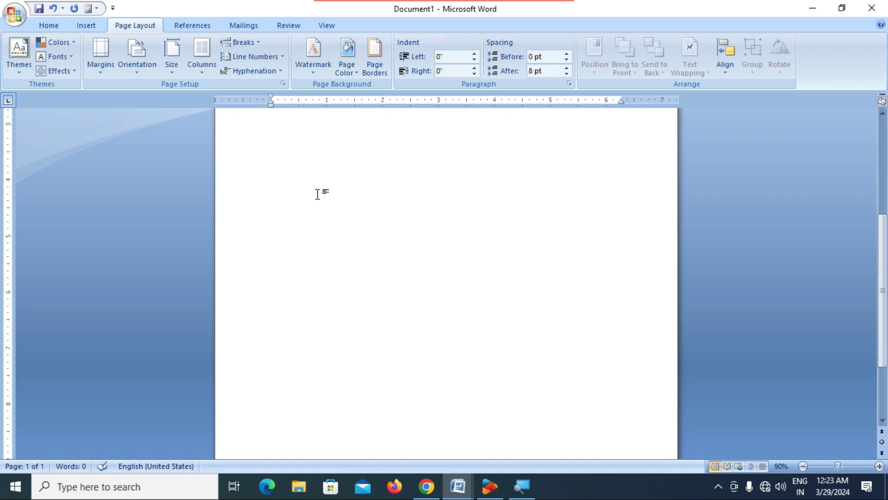
{"action": "scroll", "coordinate": [316, 194], "scroll_direction": "up", "scroll_amount": 10}
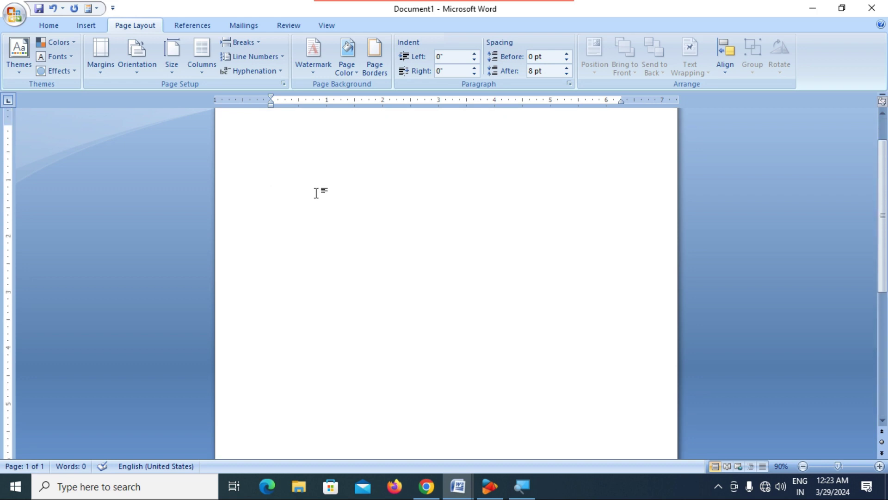
Open the document properties of the AnyDesk Printer from the print settings and view its layout orientation options.
{"action": "left_click", "coordinate": [14, 14]}
{"action": "mouse_move", "coordinate": [39, 157]}
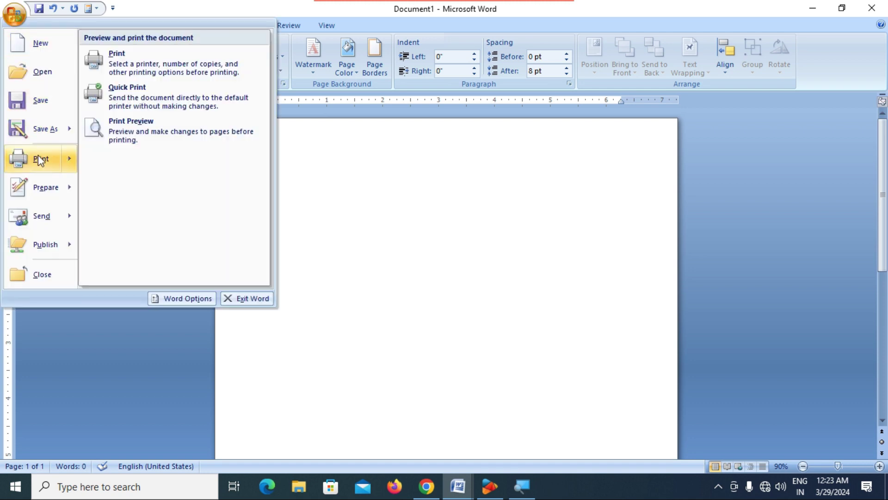
{"action": "left_click", "coordinate": [146, 64]}
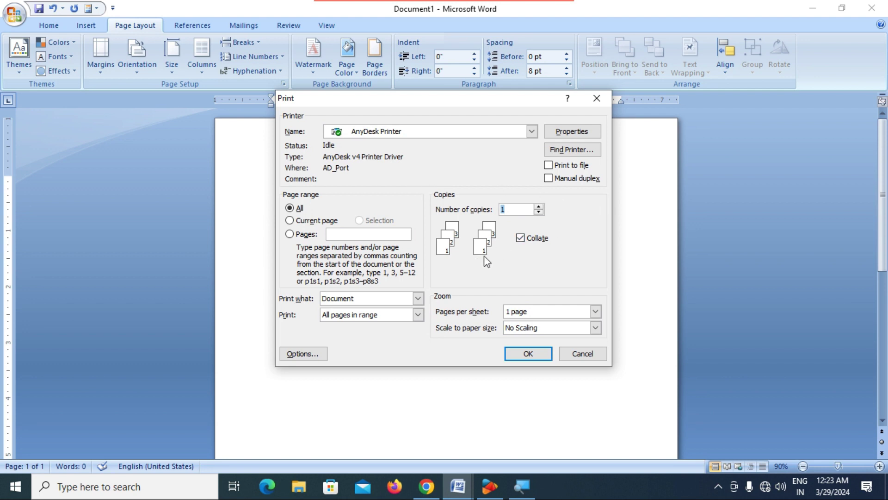
{"action": "left_click", "coordinate": [587, 132]}
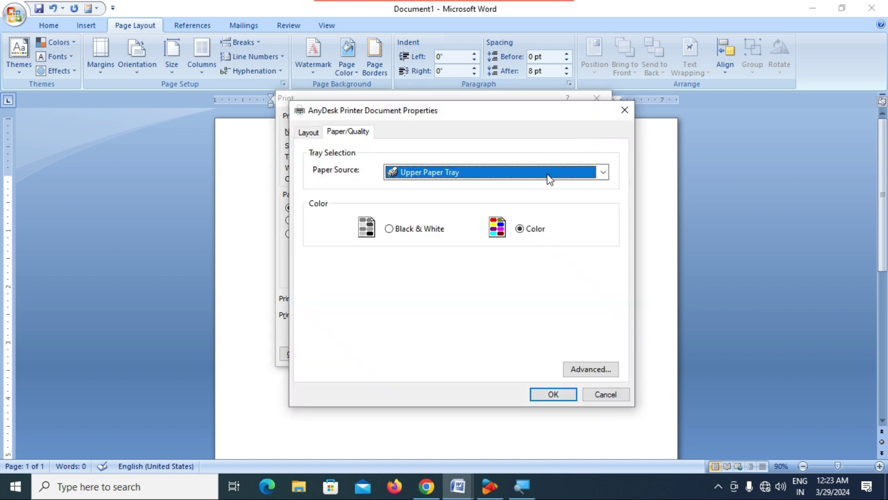
{"action": "left_click", "coordinate": [308, 133]}
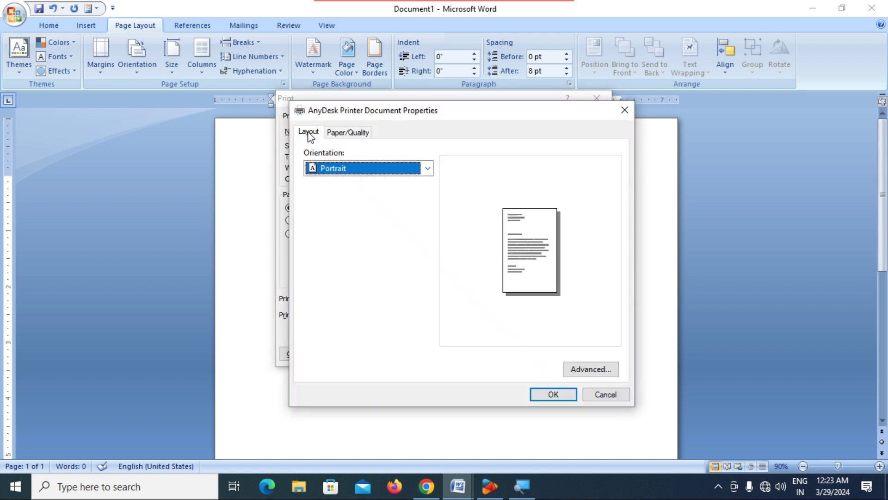
{"action": "left_click", "coordinate": [428, 168]}
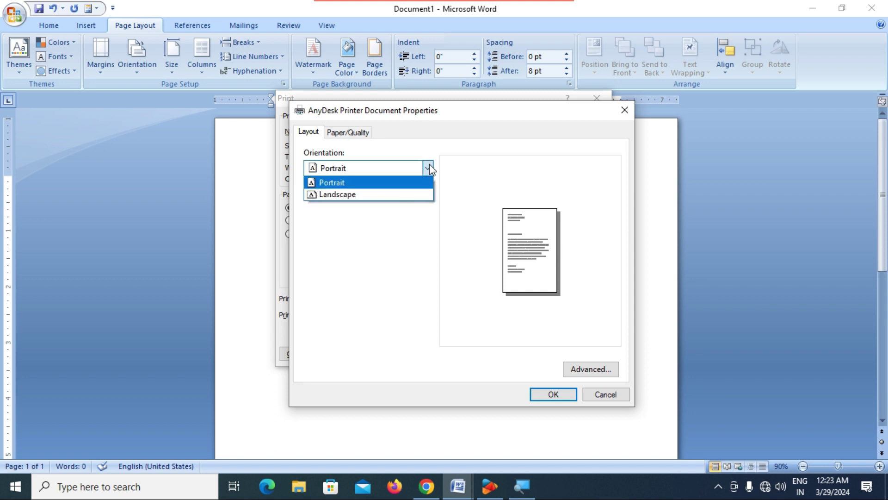
{"action": "left_click", "coordinate": [360, 135]}
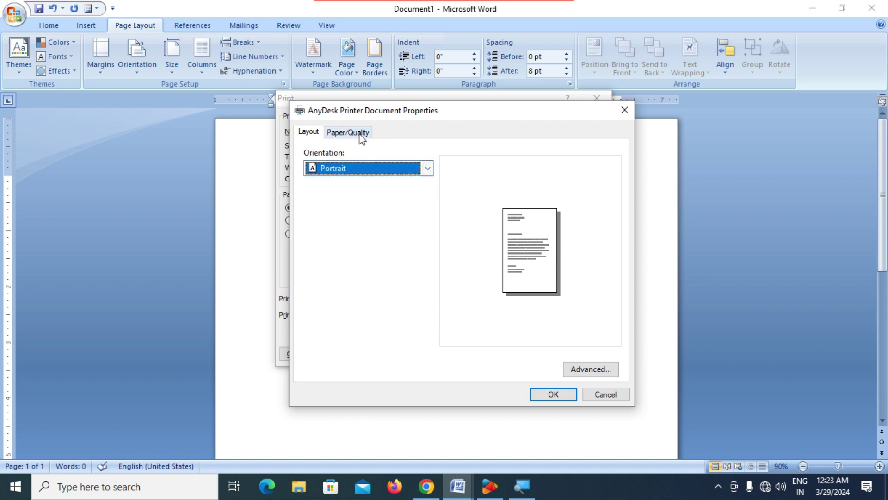
{"action": "left_click", "coordinate": [427, 168]}
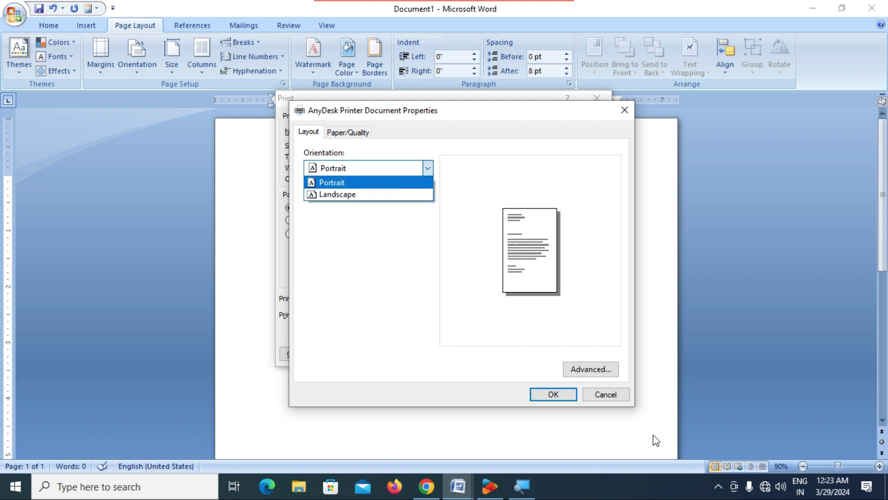
Set the printer's paper size to A4 in its advanced options.
{"action": "left_click", "coordinate": [603, 376]}
{"action": "left_click", "coordinate": [598, 370]}
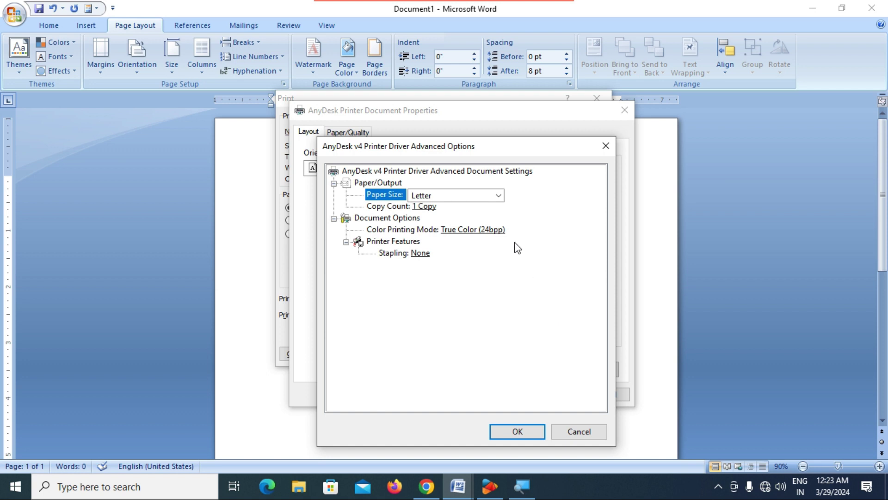
{"action": "left_click", "coordinate": [499, 196]}
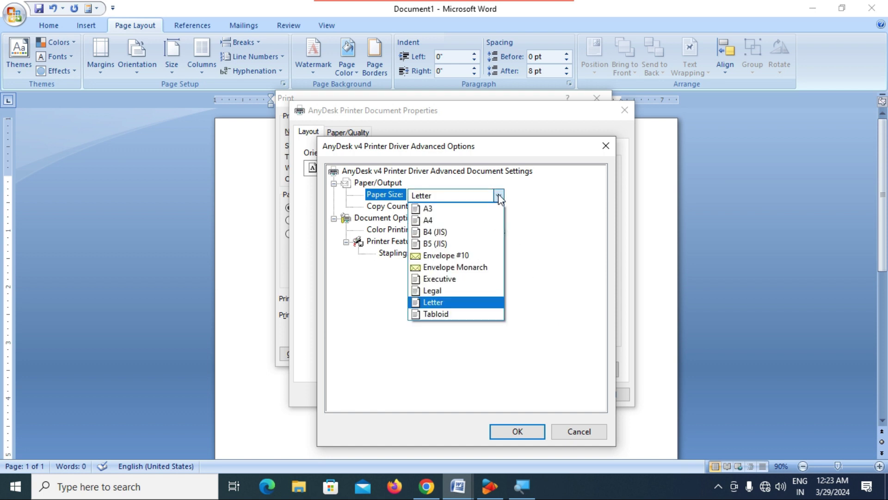
{"action": "left_click", "coordinate": [458, 219]}
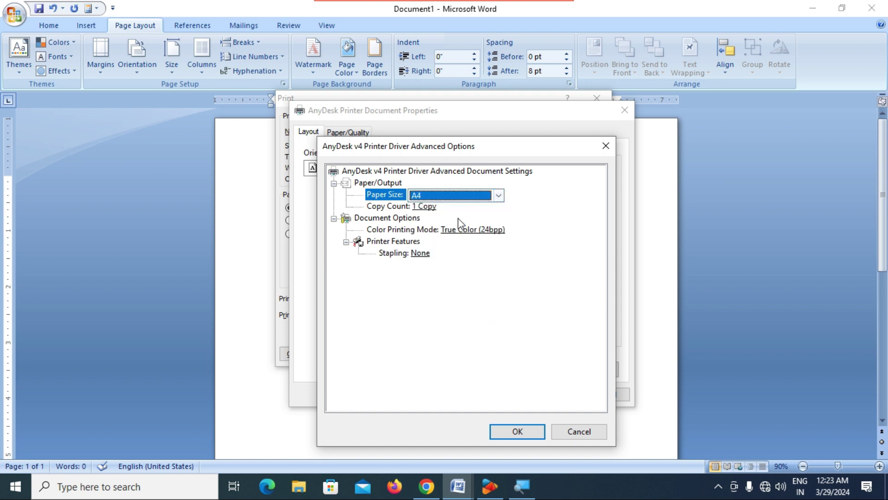
{"action": "left_click", "coordinate": [520, 431]}
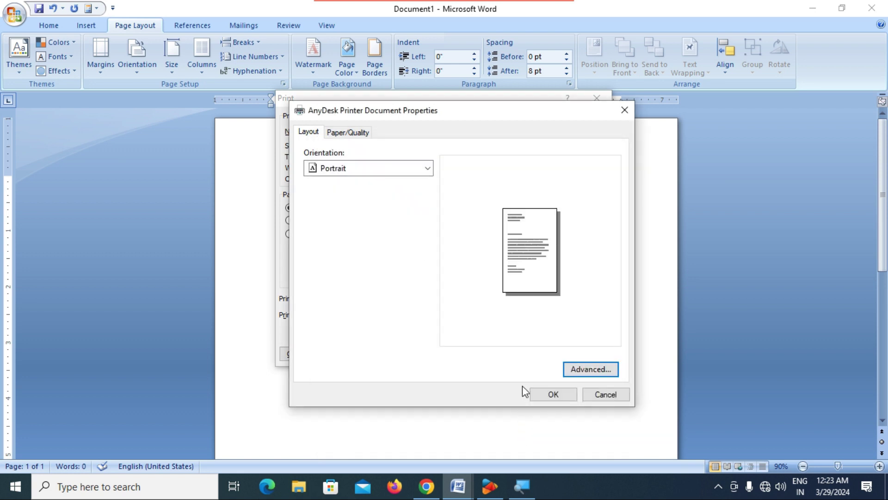
Keep the printer's orientation at Portrait, accept its properties and close the print settings without printing.
{"action": "left_click", "coordinate": [428, 168]}
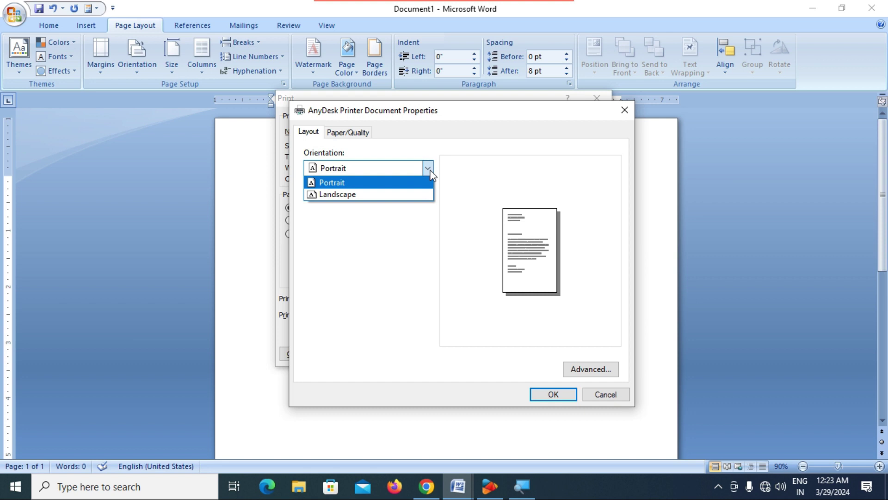
{"action": "left_click", "coordinate": [431, 175]}
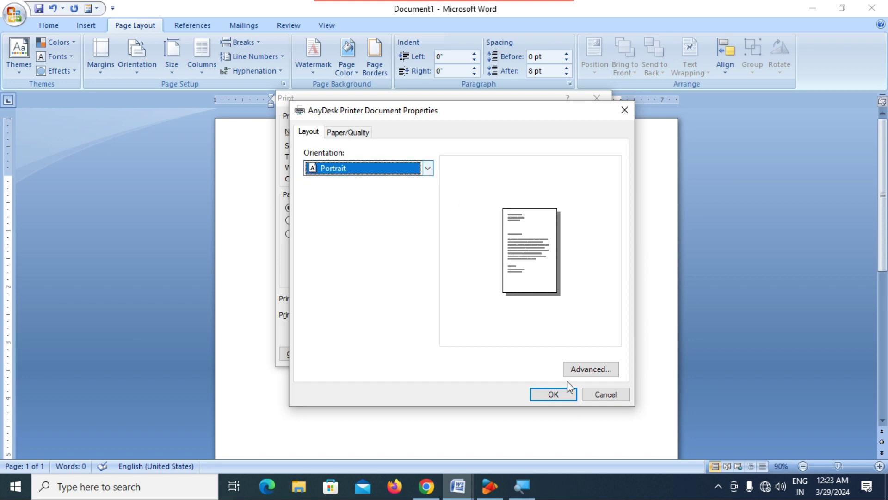
{"action": "left_click", "coordinate": [562, 394]}
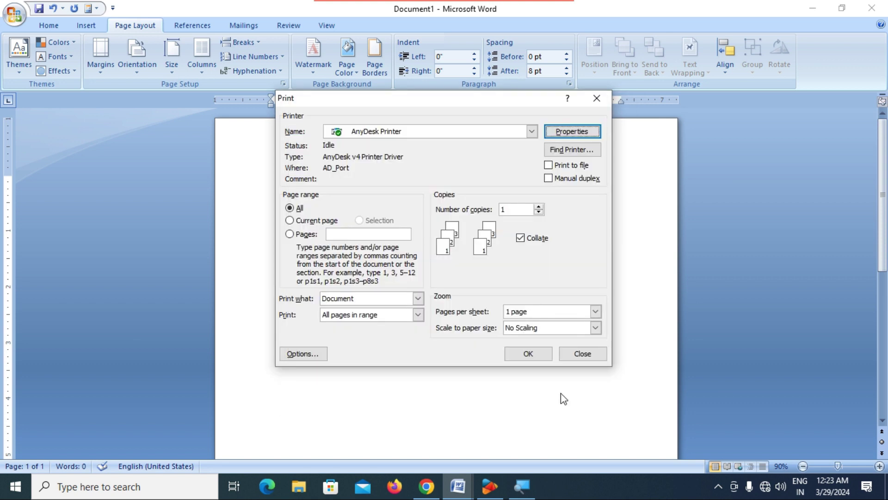
{"action": "left_click", "coordinate": [584, 357]}
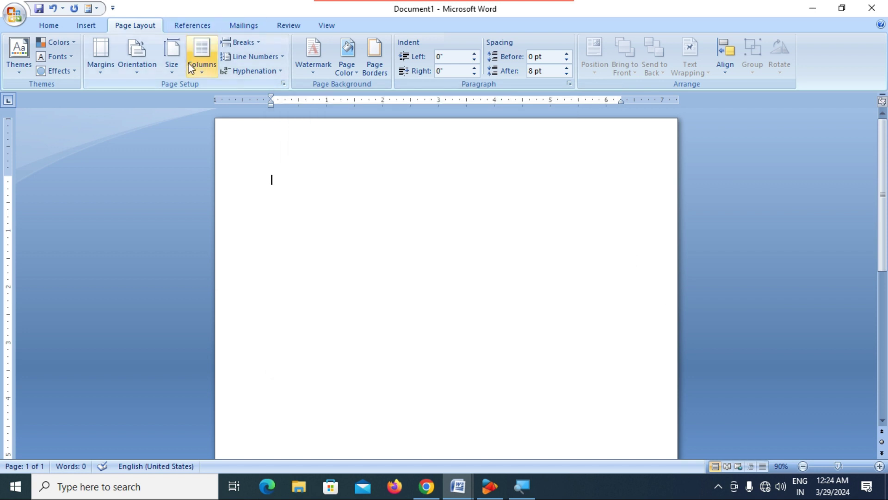
Try the Envelope #10 page size on the blank document and switch the page back to A4.
{"action": "left_click", "coordinate": [180, 72]}
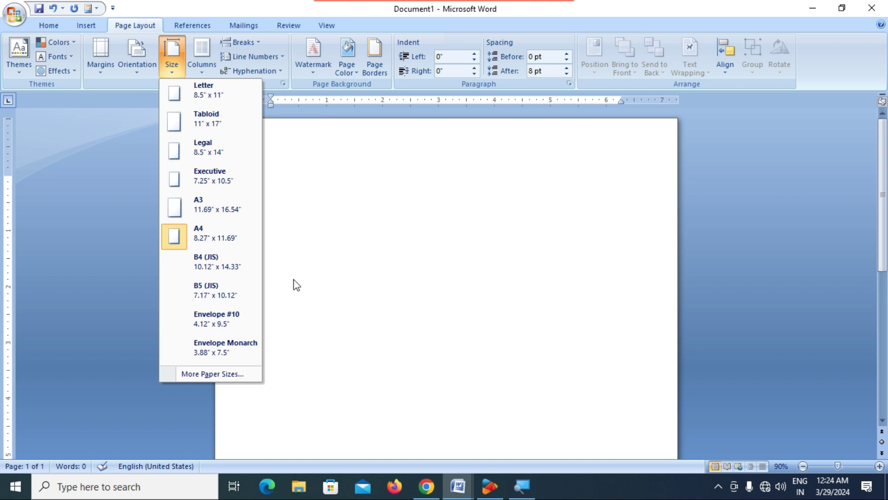
{"action": "left_click", "coordinate": [219, 319]}
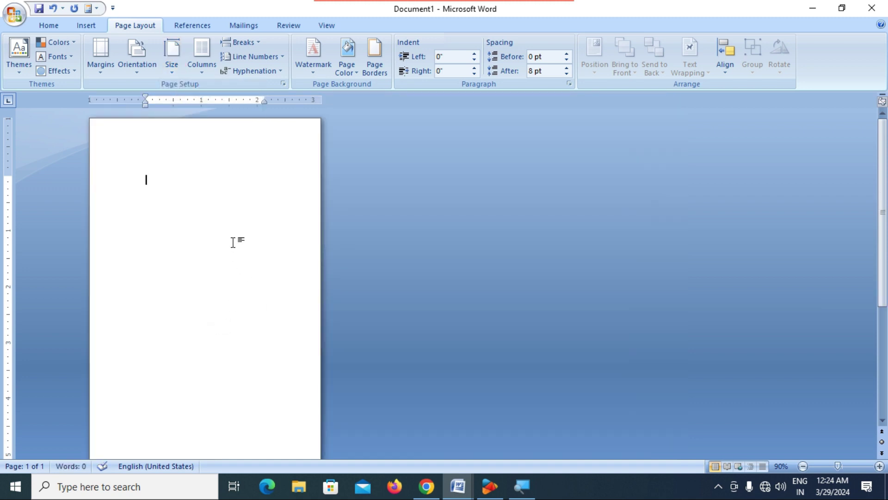
{"action": "scroll", "coordinate": [231, 236], "scroll_direction": "up", "scroll_amount": 2}
{"action": "left_click", "coordinate": [171, 64]}
{"action": "left_click", "coordinate": [208, 232]}
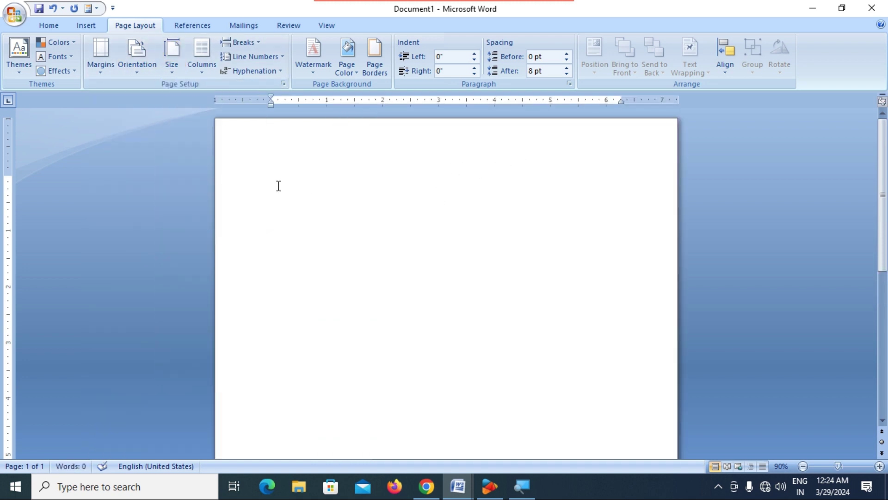
{"action": "type", "text": "="}
{"action": "key", "text": "shift+Home"}
{"action": "key", "text": "BackSpace"}
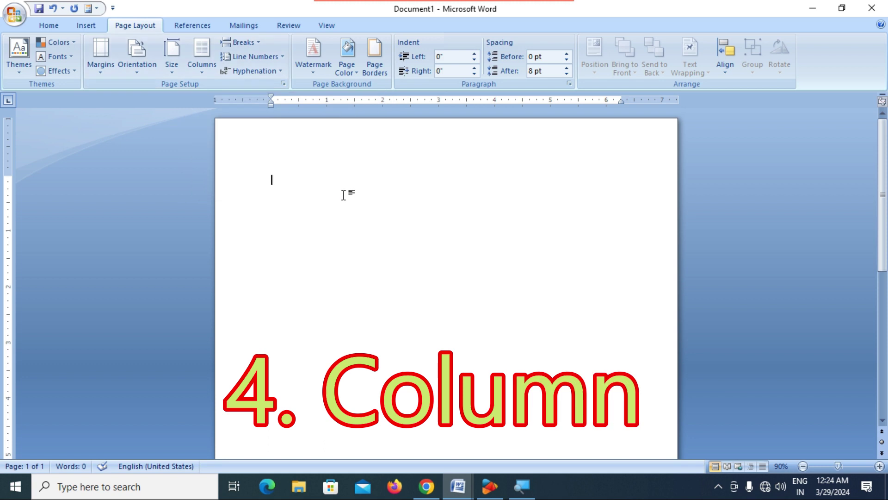
Fill the blank page with generated sample text using =rand(5,5).
{"action": "type", "text": "=rand(5"}
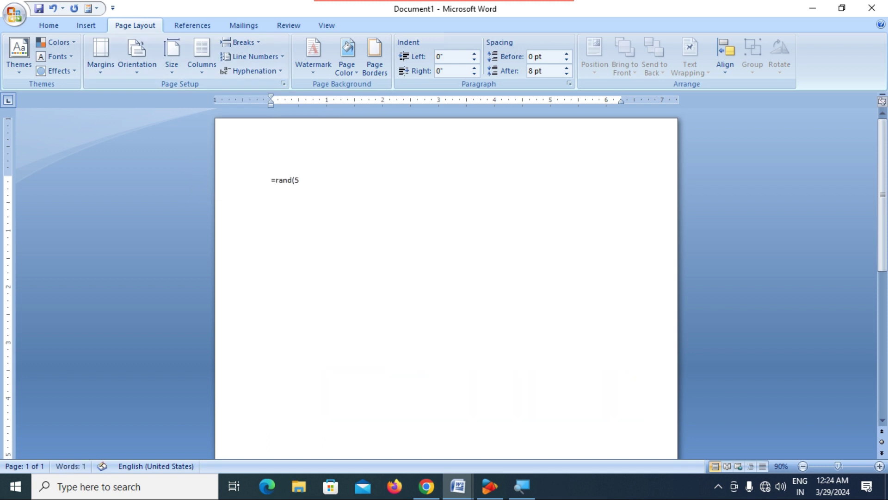
{"action": "type", "text": ",5)"}
{"action": "key", "text": "Return"}
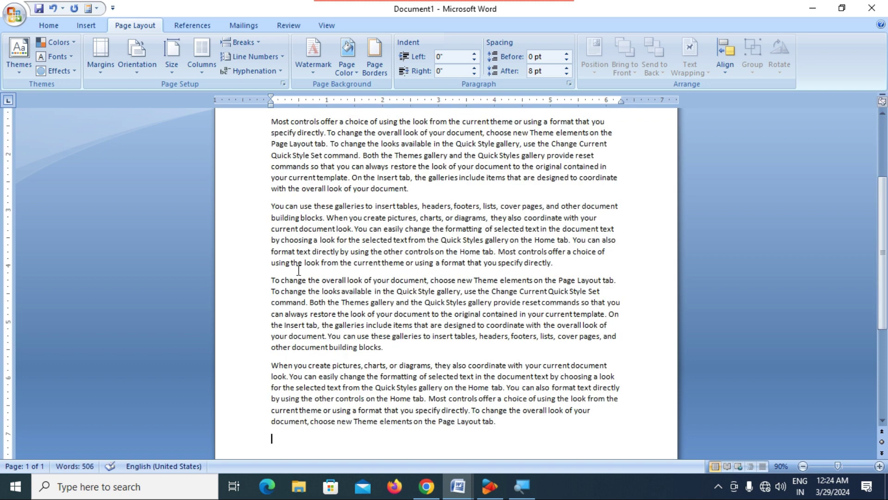
{"action": "scroll", "coordinate": [463, 280], "scroll_direction": "up", "scroll_amount": 4}
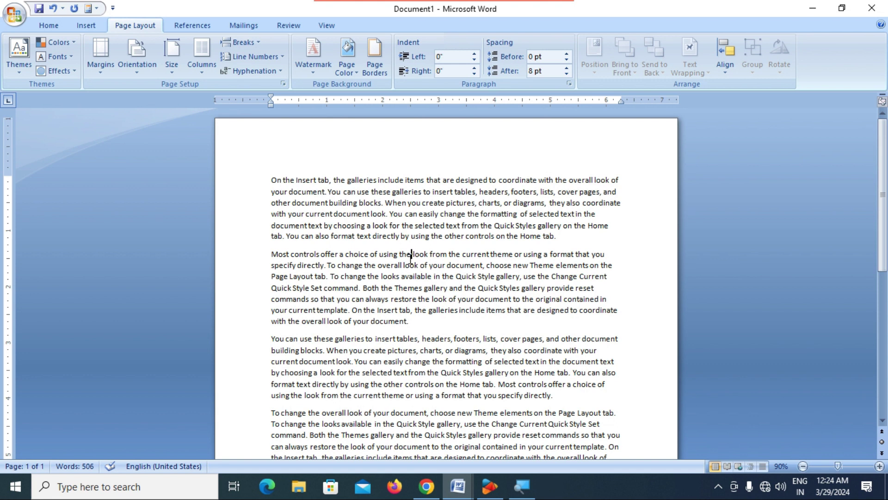
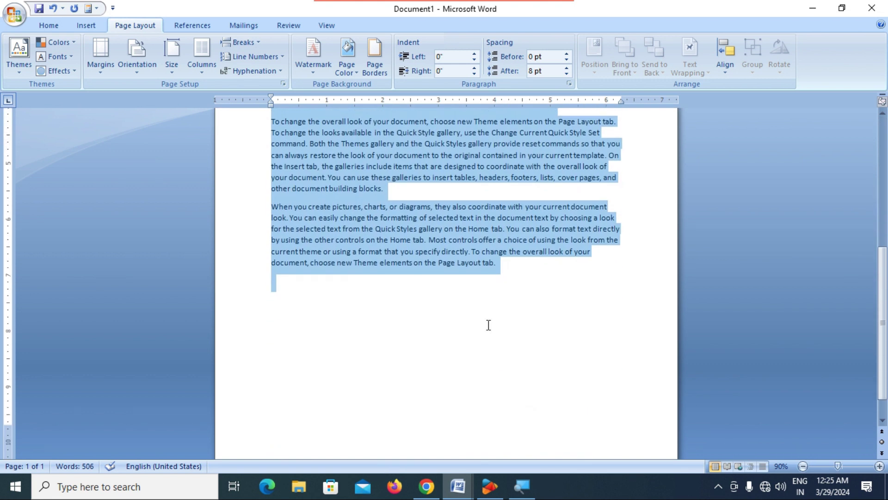
Select all five sample paragraphs and arrange them in two columns.
{"action": "left_click", "coordinate": [511, 308]}
{"action": "scroll", "coordinate": [457, 273], "scroll_direction": "up", "scroll_amount": 3}
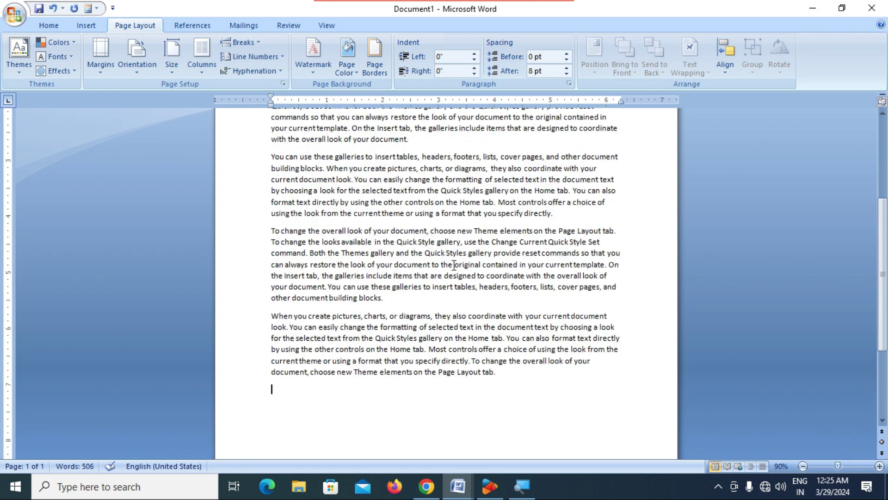
{"action": "scroll", "coordinate": [454, 265], "scroll_direction": "up", "scroll_amount": 5}
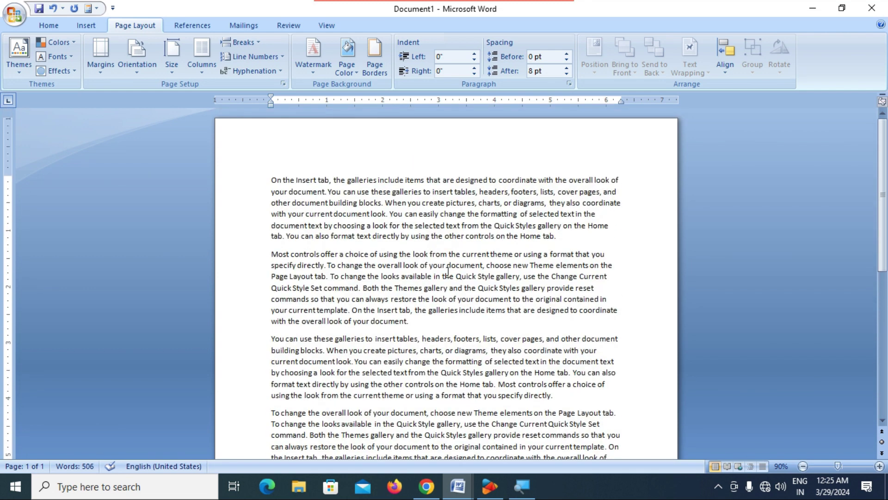
{"action": "scroll", "coordinate": [447, 271], "scroll_direction": "down", "scroll_amount": 1}
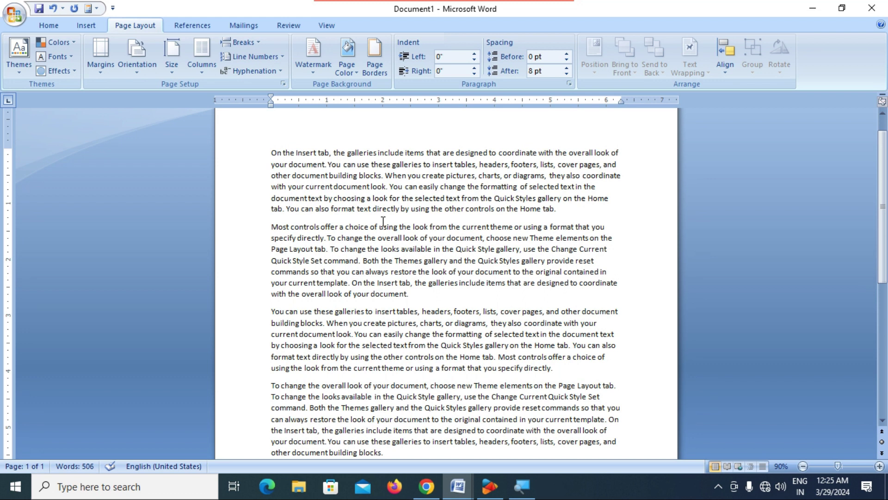
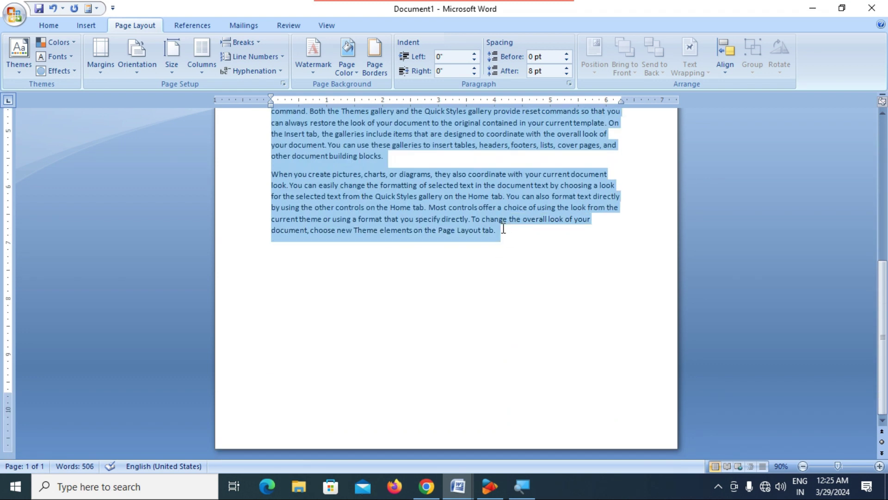
{"action": "left_click", "coordinate": [207, 69]}
{"action": "left_click", "coordinate": [227, 124]}
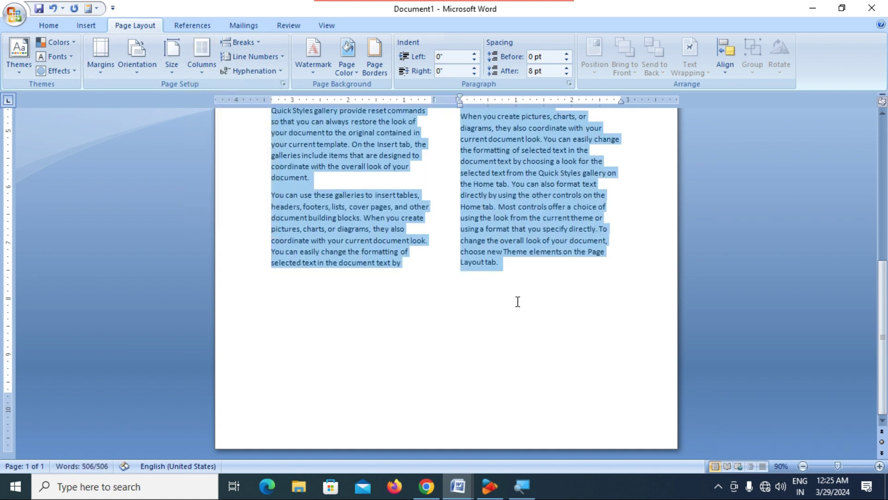
Justify all five selected paragraphs of the two-column sample text.
{"action": "scroll", "coordinate": [500, 305], "scroll_direction": "up", "scroll_amount": 5}
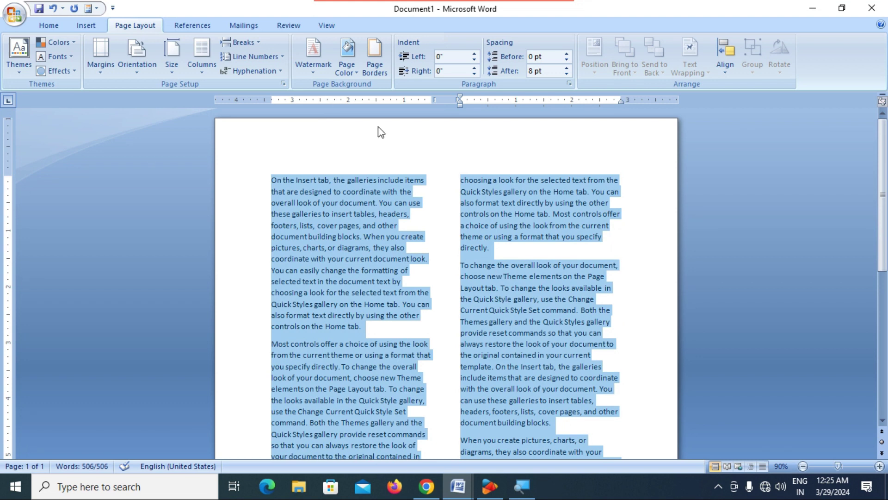
{"action": "key", "text": "ctrl+j"}
{"action": "left_click", "coordinate": [548, 301]}
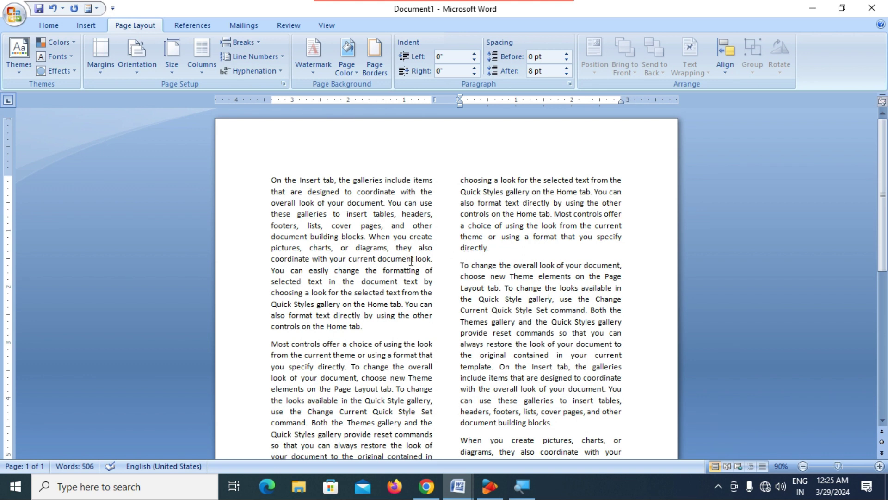
{"action": "scroll", "coordinate": [411, 261], "scroll_direction": "down", "scroll_amount": 10}
{"action": "scroll", "coordinate": [415, 254], "scroll_direction": "up", "scroll_amount": 5}
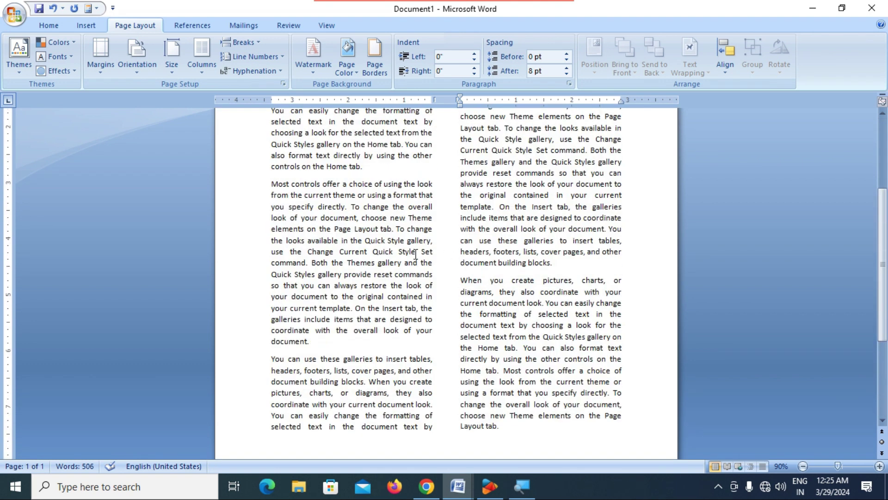
{"action": "scroll", "coordinate": [415, 254], "scroll_direction": "up", "scroll_amount": 4}
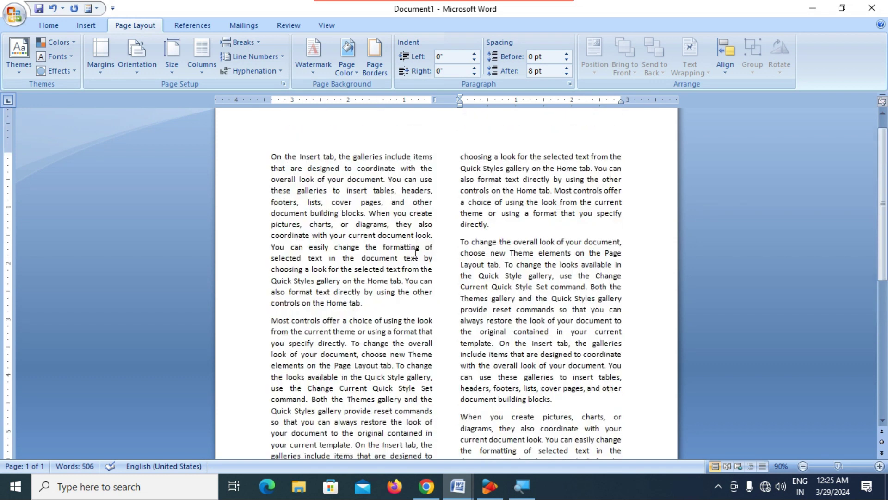
Try the three-column layout on the whole sample text and switch it to the Left column preset.
{"action": "left_click", "coordinate": [402, 255]}
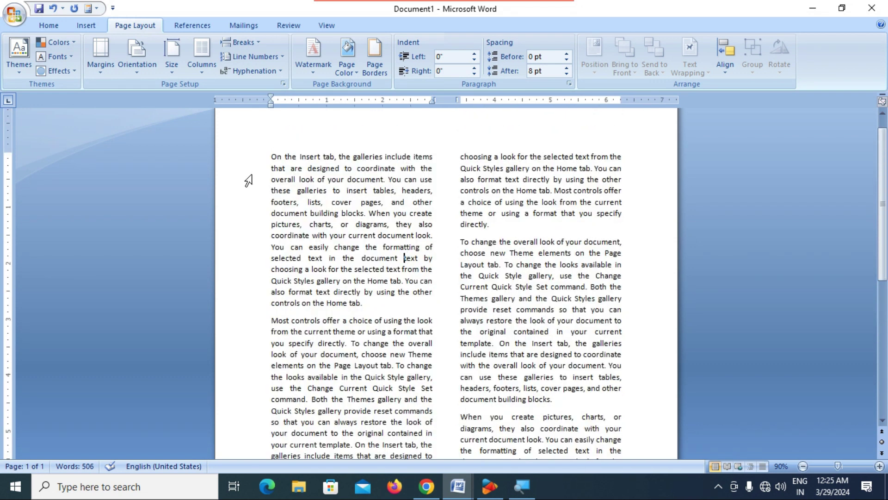
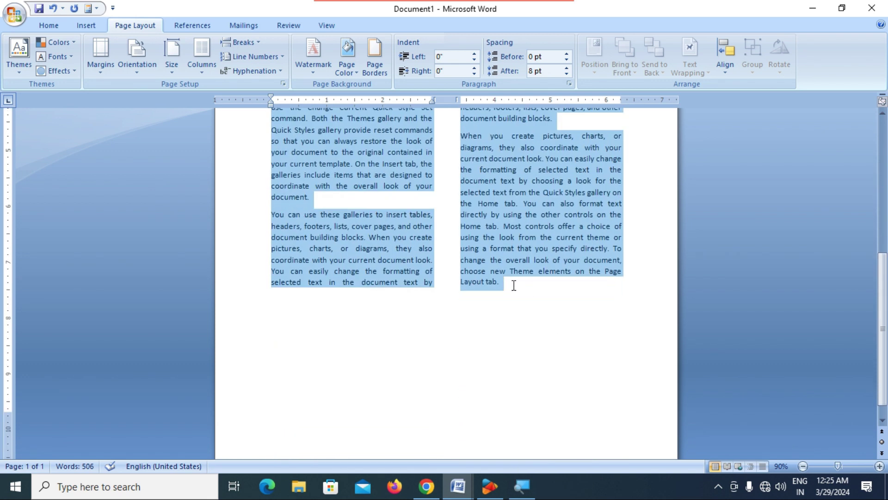
{"action": "left_click", "coordinate": [514, 285]}
{"action": "scroll", "coordinate": [168, 151], "scroll_direction": "up", "scroll_amount": 5}
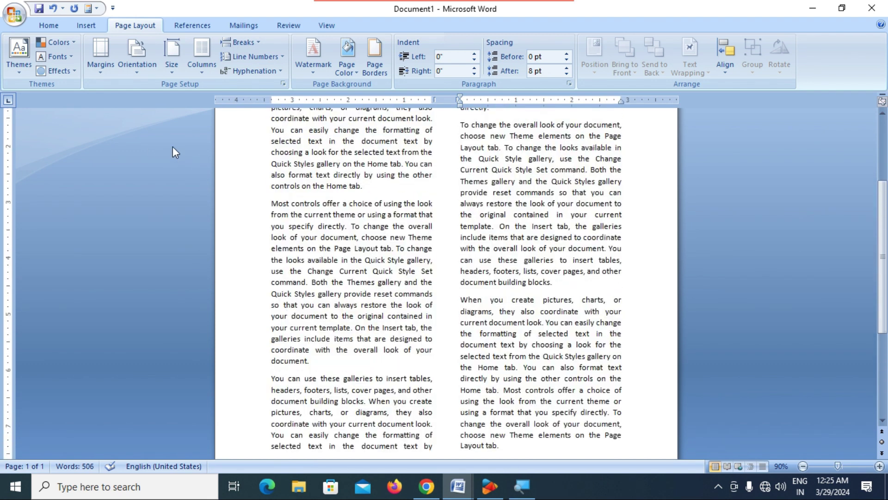
{"action": "left_click", "coordinate": [202, 54]}
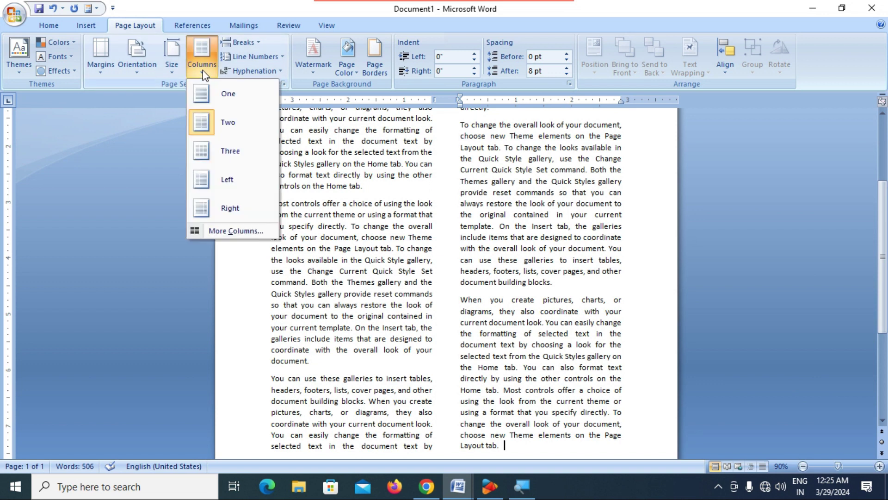
{"action": "left_click", "coordinate": [223, 151]}
{"action": "scroll", "coordinate": [463, 287], "scroll_direction": "up", "scroll_amount": 3}
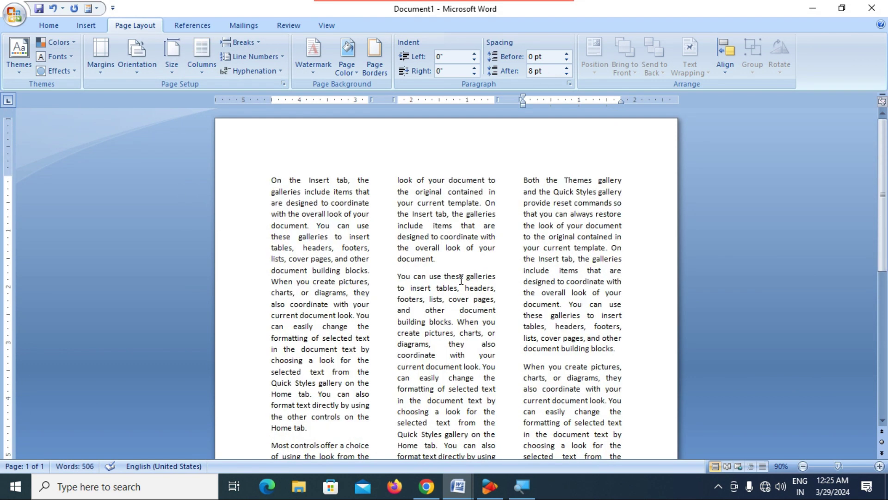
{"action": "left_click", "coordinate": [202, 63]}
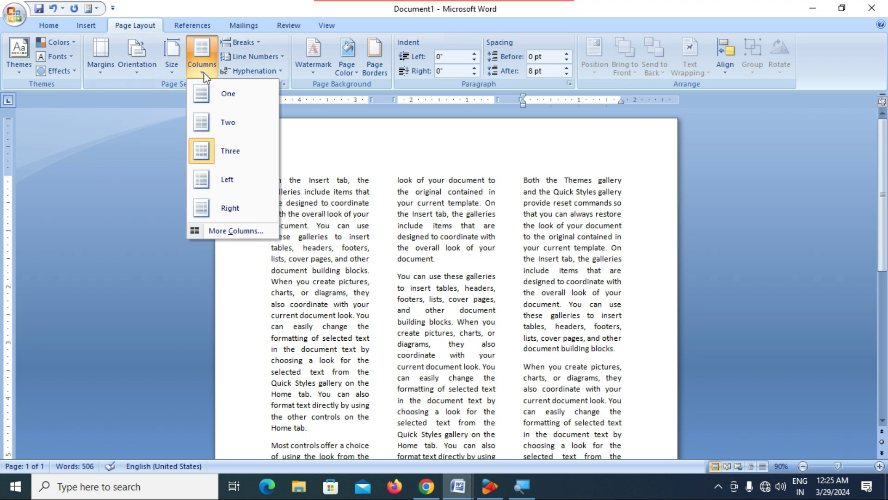
{"action": "left_click", "coordinate": [224, 185]}
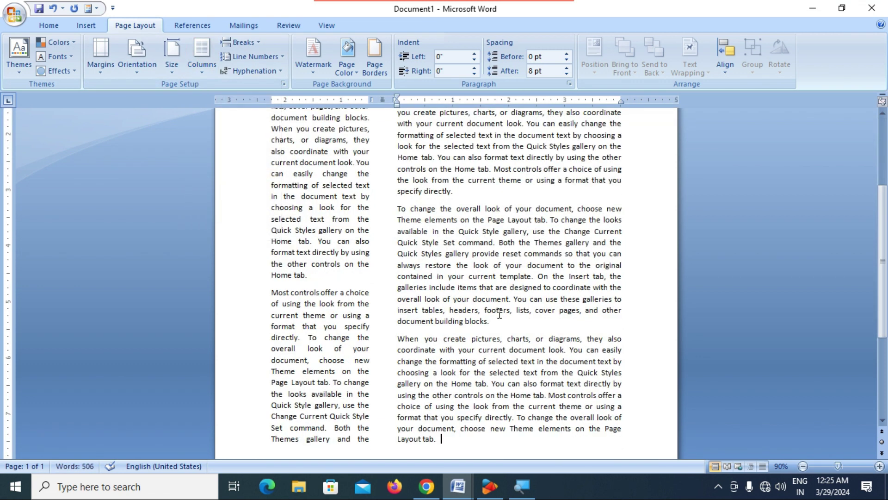
{"action": "scroll", "coordinate": [474, 297], "scroll_direction": "up", "scroll_amount": 2}
Try the Right column preset on the sample text and return the whole text to one column.
{"action": "left_click", "coordinate": [202, 67]}
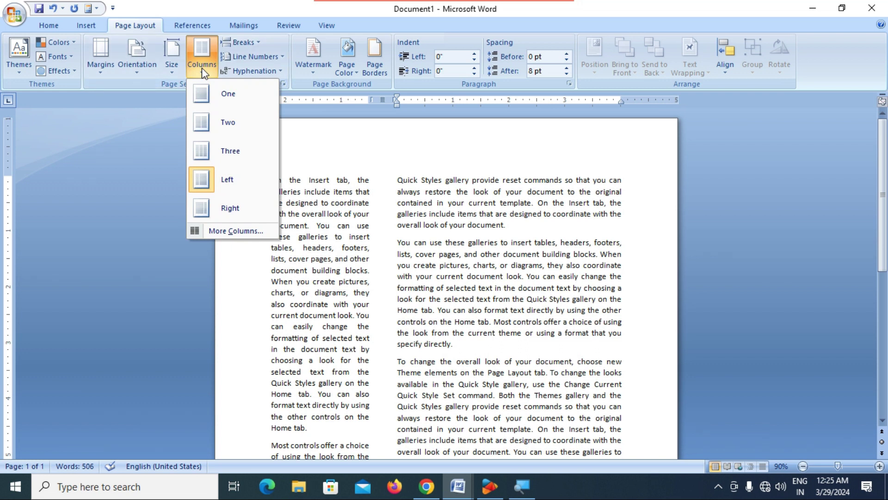
{"action": "left_click", "coordinate": [230, 208]}
{"action": "scroll", "coordinate": [485, 295], "scroll_direction": "up", "scroll_amount": 4}
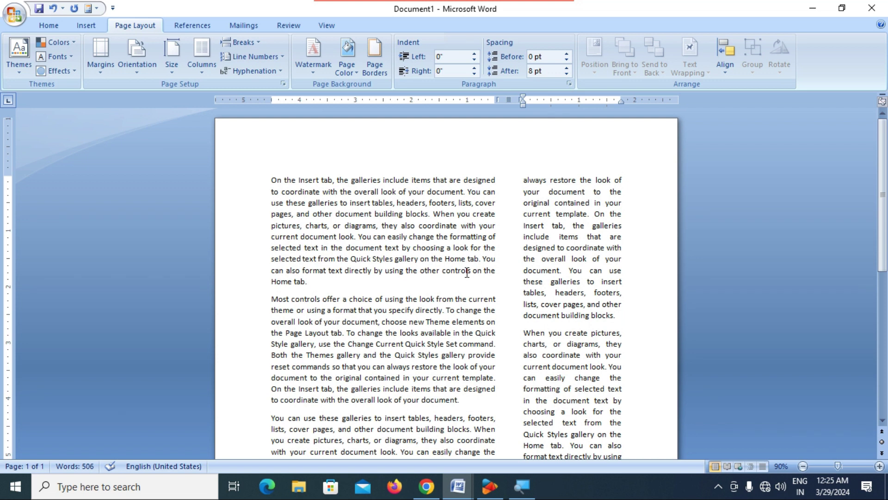
{"action": "left_click", "coordinate": [202, 68]}
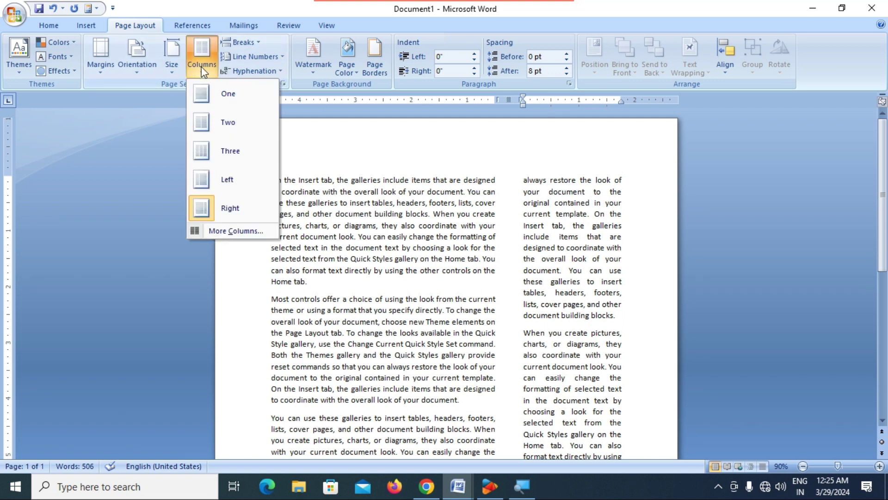
{"action": "left_click", "coordinate": [216, 94]}
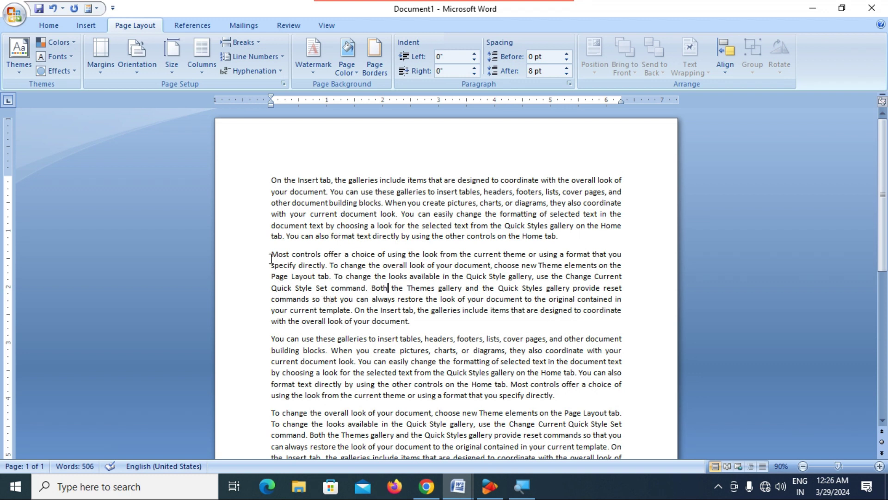
Arrange only the second paragraph, starting "Most controls offer", in two columns.
{"action": "left_click_drag", "start_coordinate": [273, 255], "coordinate": [418, 328]}
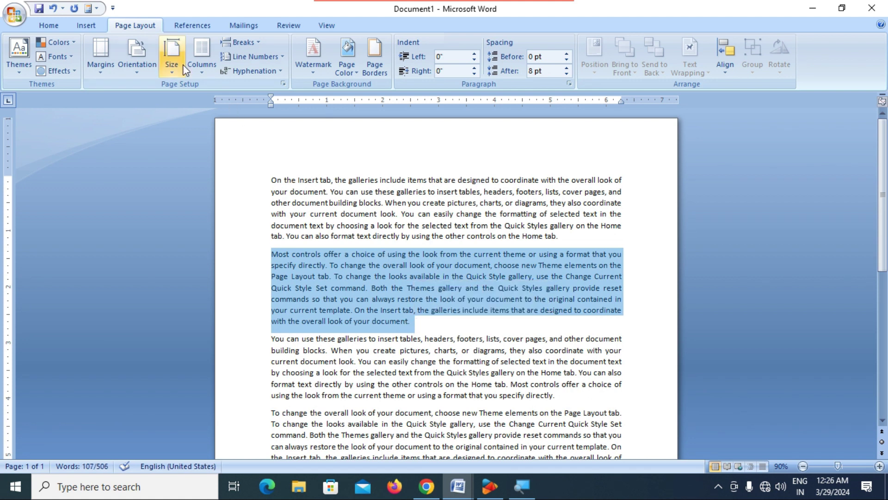
{"action": "left_click", "coordinate": [203, 72]}
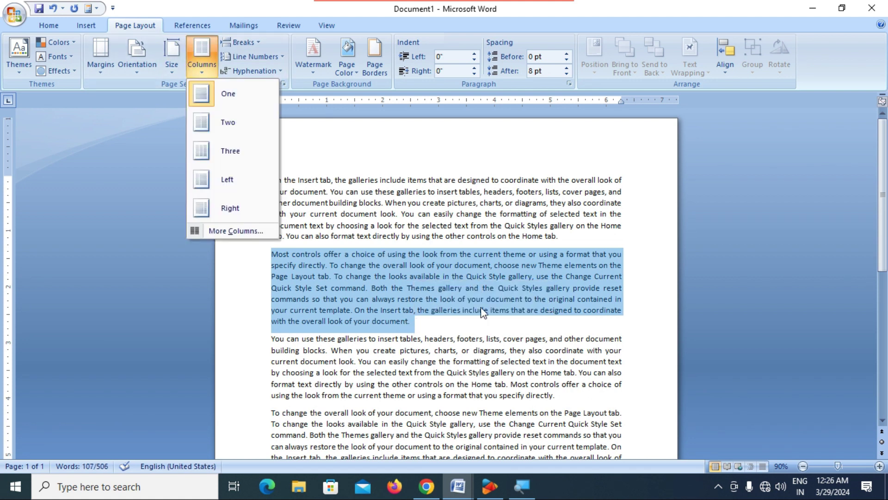
{"action": "left_click", "coordinate": [227, 124]}
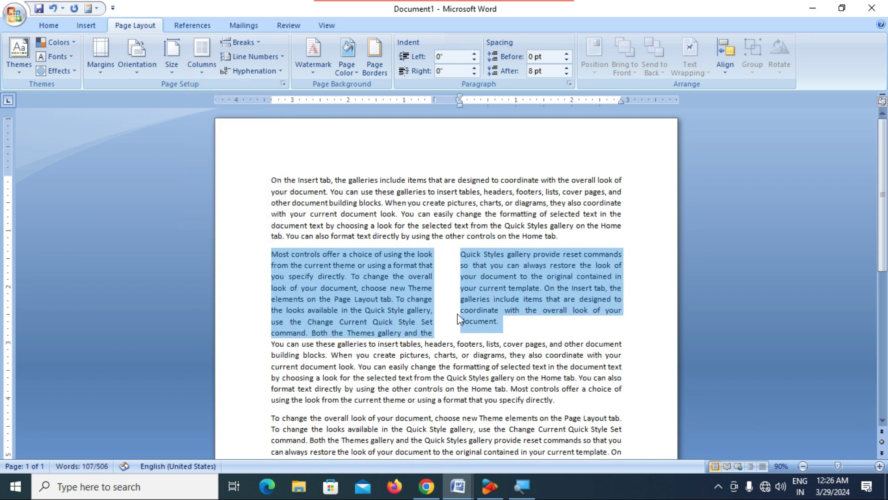
{"action": "left_click", "coordinate": [459, 341]}
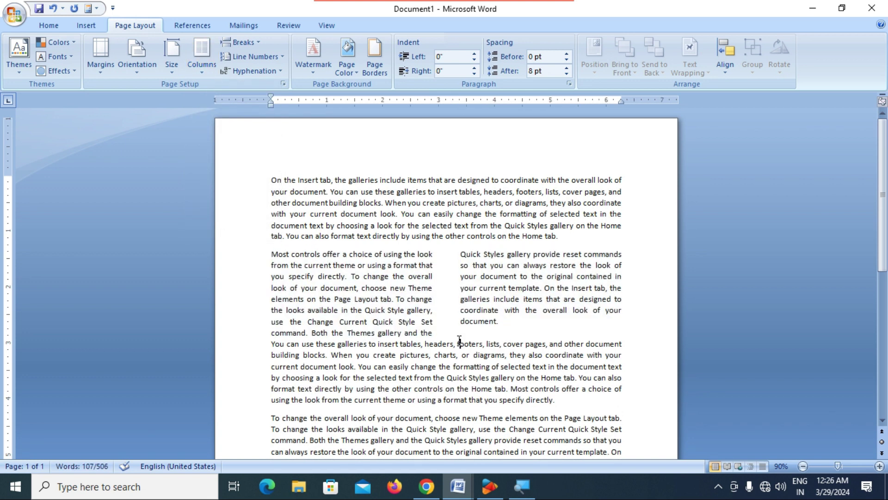
{"action": "left_click", "coordinate": [404, 268]}
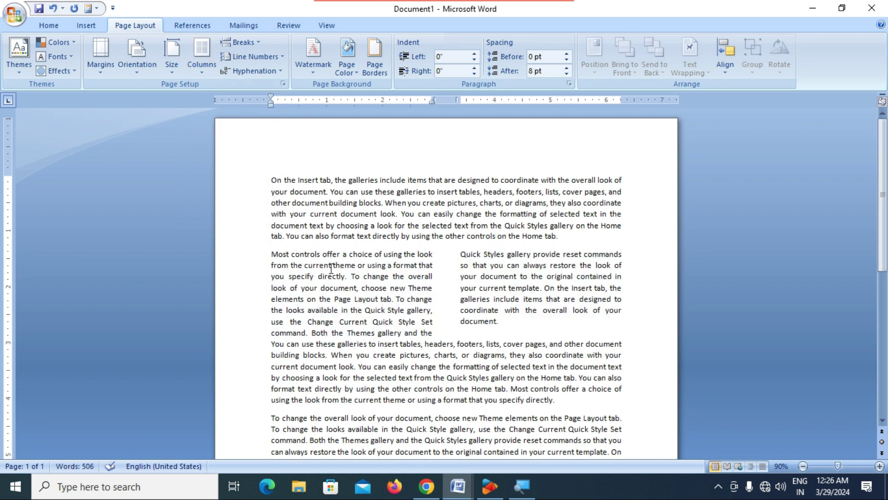
{"action": "left_click", "coordinate": [479, 378]}
Apply Outside Borders to the text of the two-column second paragraph, leaving out its final period.
{"action": "left_click_drag", "start_coordinate": [272, 255], "coordinate": [497, 318]}
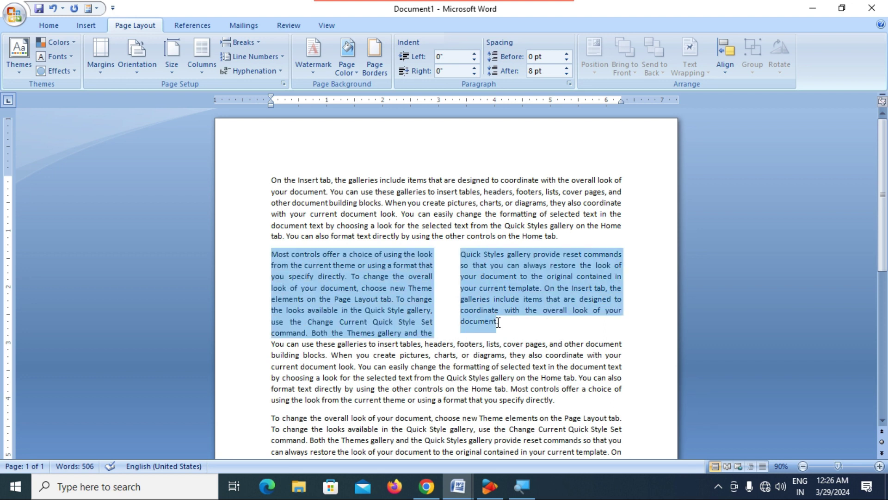
{"action": "left_click", "coordinate": [49, 26]}
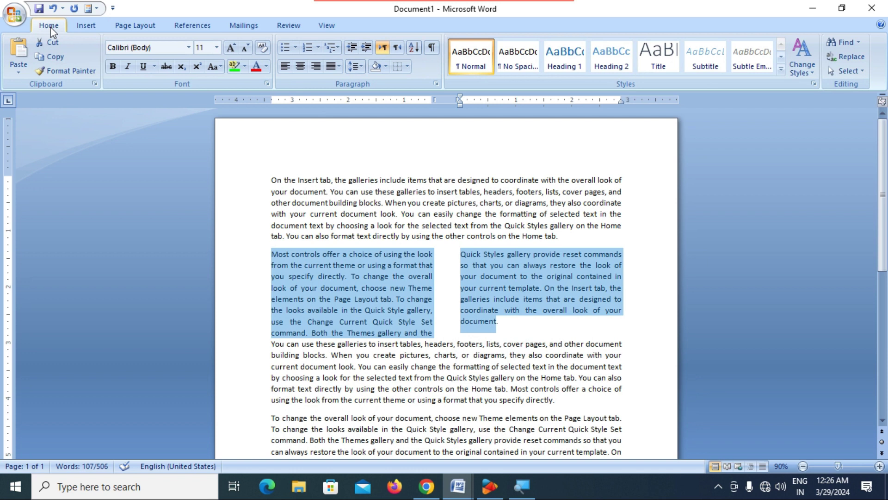
{"action": "left_click", "coordinate": [407, 67]}
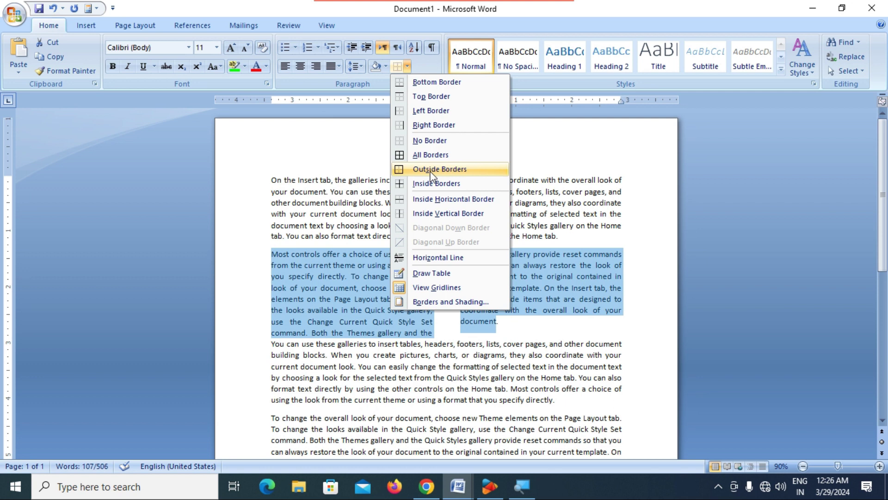
{"action": "left_click", "coordinate": [430, 169]}
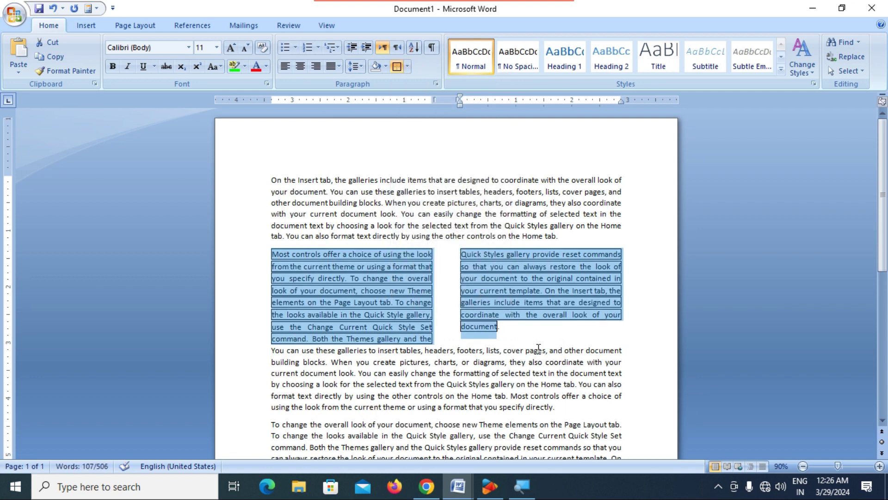
{"action": "left_click", "coordinate": [533, 342]}
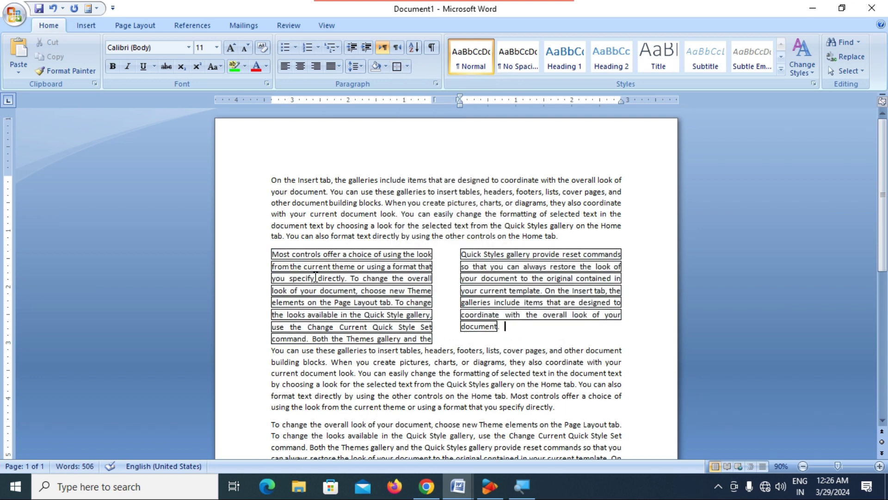
Apply All Borders to the entire second paragraph and try to clear them with No Border.
{"action": "left_click_drag", "start_coordinate": [267, 255], "coordinate": [534, 330]}
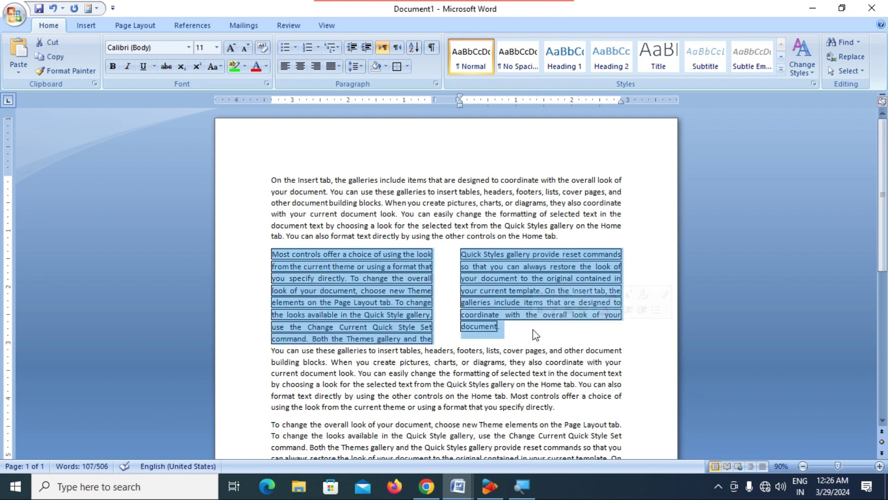
{"action": "left_click", "coordinate": [407, 67]}
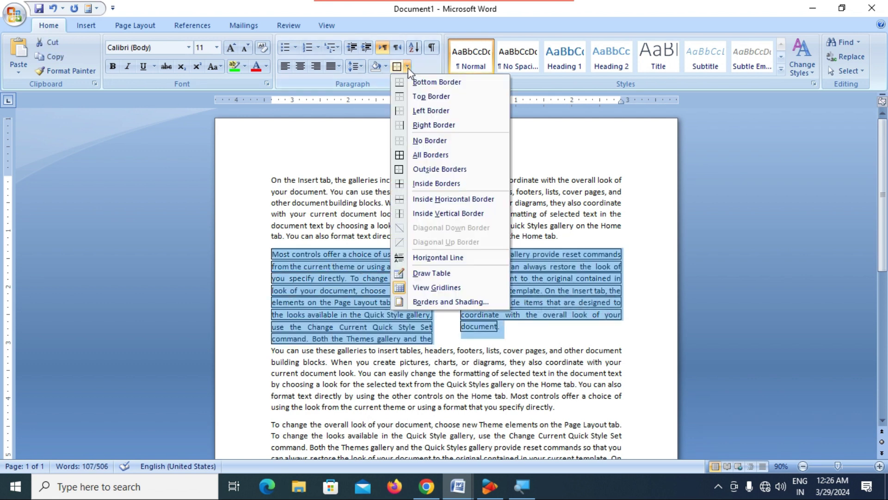
{"action": "left_click", "coordinate": [426, 154]}
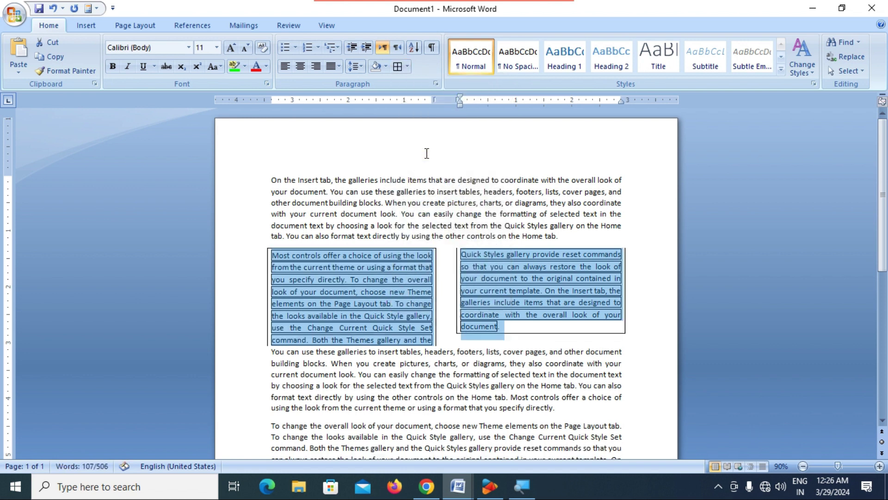
{"action": "left_click", "coordinate": [407, 67]}
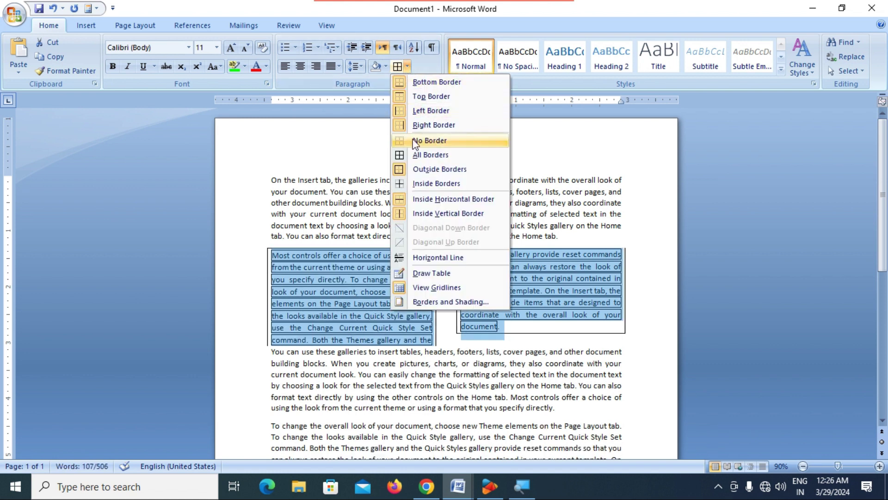
{"action": "left_click", "coordinate": [415, 140]}
{"action": "left_click", "coordinate": [302, 266]}
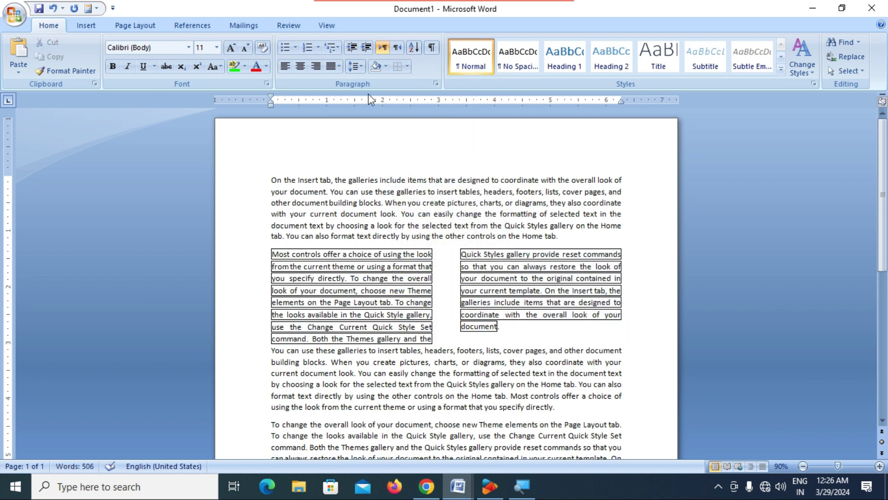
Undo the border changes and the two-column layout of the second paragraph, and return to the page setup options.
{"action": "left_click_drag", "start_coordinate": [272, 249], "coordinate": [514, 335]}
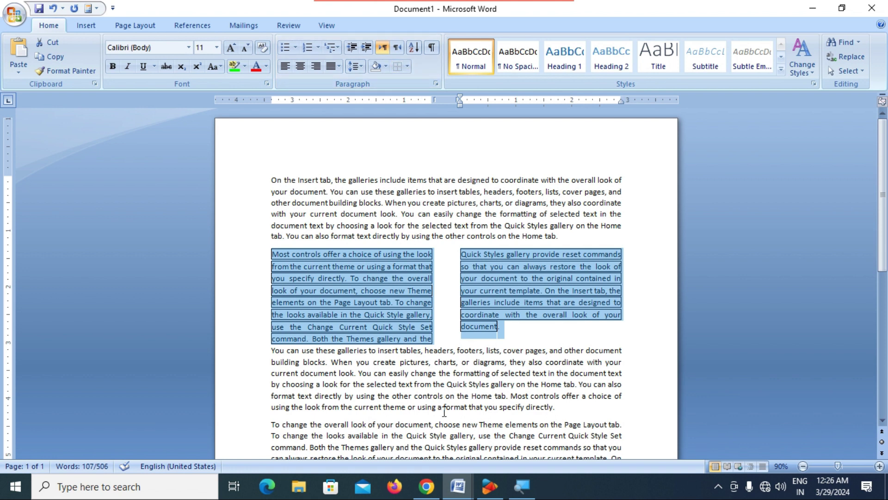
{"action": "left_click", "coordinate": [442, 407]}
{"action": "key", "text": "ctrl+z"}
{"action": "key", "text": "ctrl+z"}
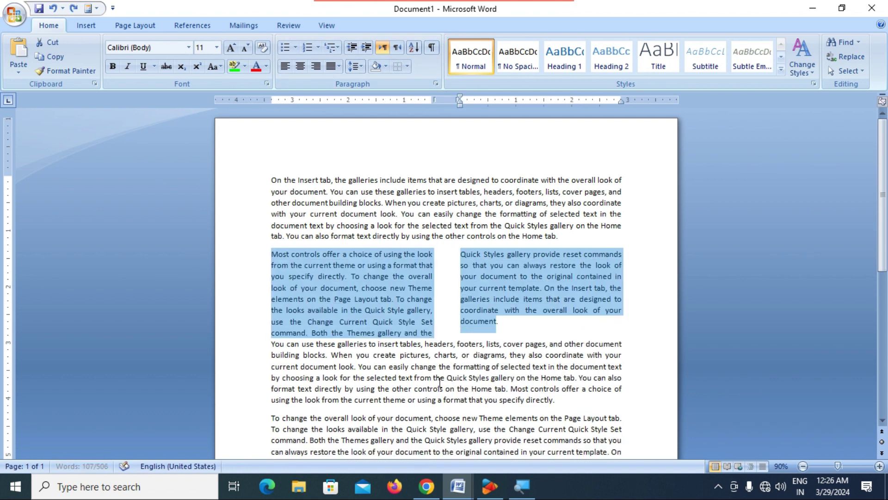
{"action": "key", "text": "ctrl+z"}
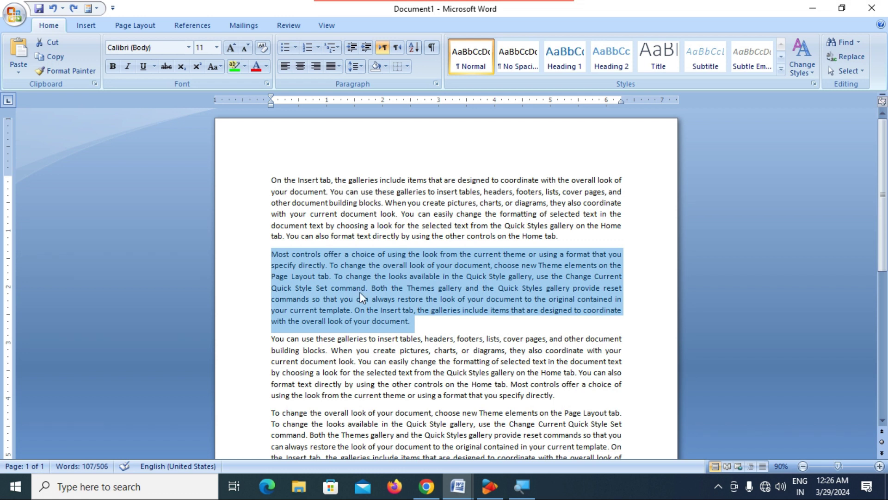
{"action": "left_click", "coordinate": [144, 31]}
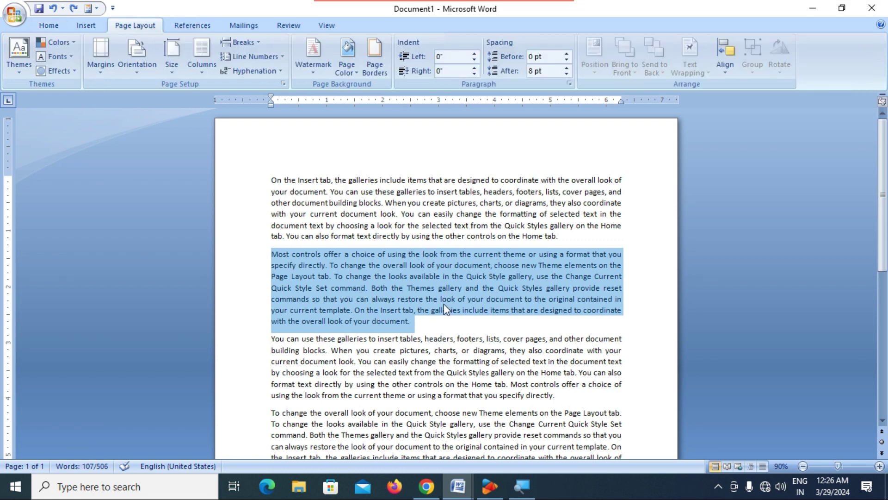
{"action": "left_click", "coordinate": [455, 350]}
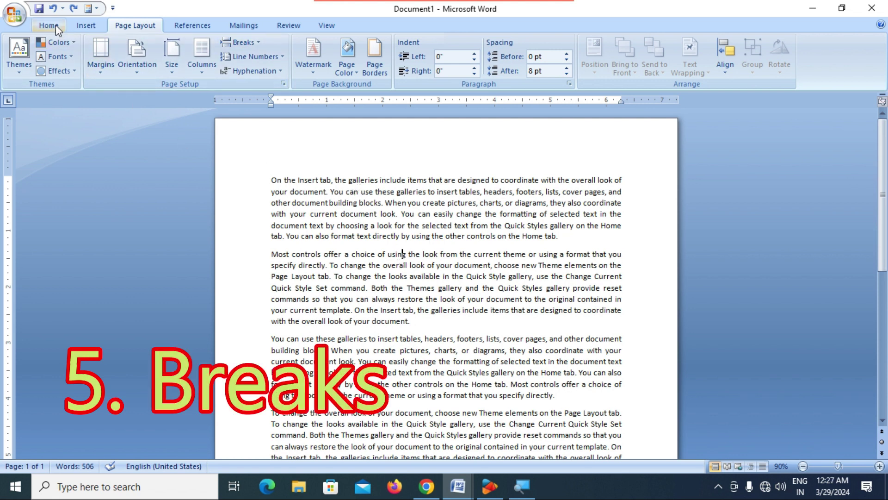
Review the Page Break command among the insert options and the page and section breaks offered in the page setup options.
{"action": "left_click", "coordinate": [93, 26]}
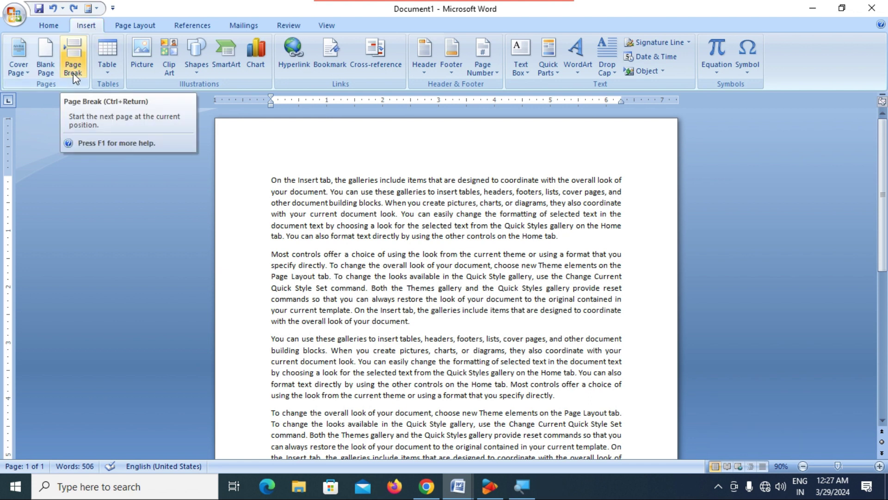
{"action": "left_click", "coordinate": [138, 27]}
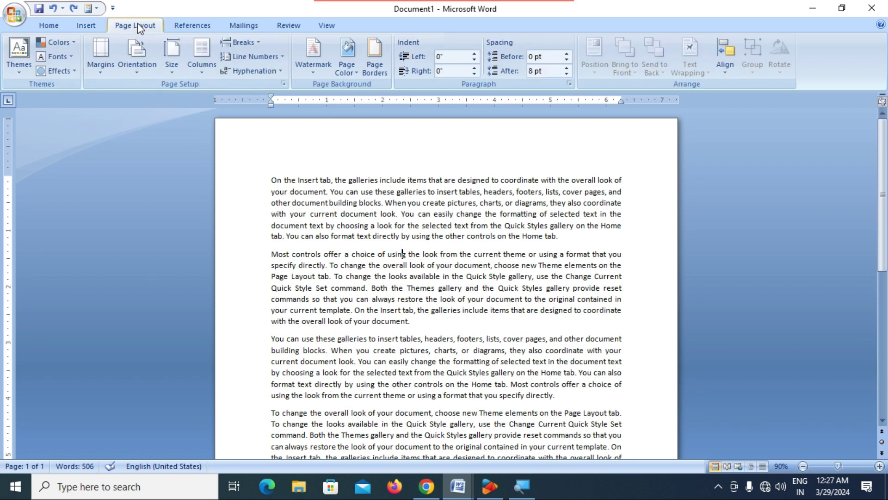
{"action": "left_click", "coordinate": [259, 45]}
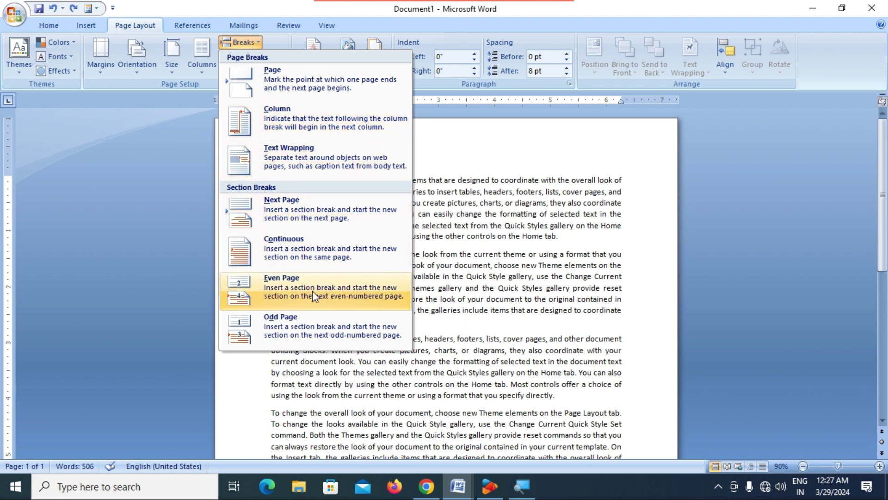
{"action": "left_click", "coordinate": [468, 293]}
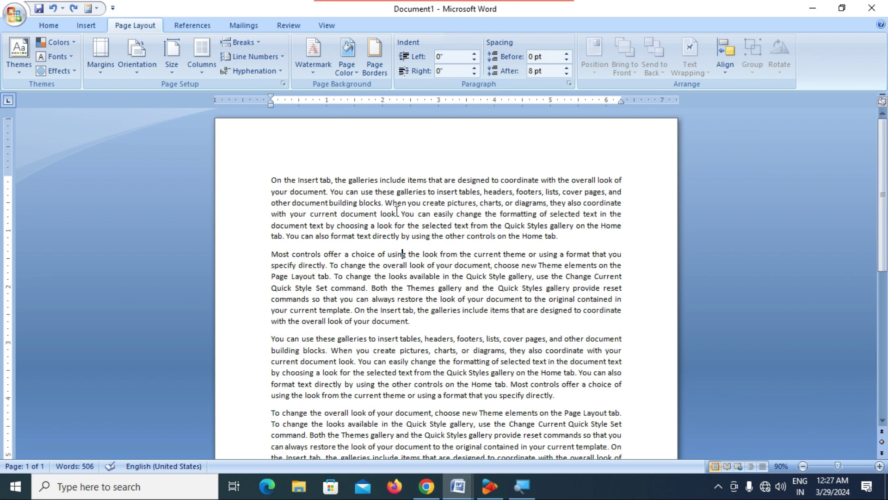
Show the whole page and add blank lines after the last paragraph until a second page starts.
{"action": "scroll", "coordinate": [398, 211], "scroll_direction": "down", "scroll_amount": 3}
{"action": "scroll", "coordinate": [396, 209], "scroll_direction": "down", "scroll_amount": 3}
{"action": "scroll", "coordinate": [392, 206], "scroll_direction": "up", "scroll_amount": 2}
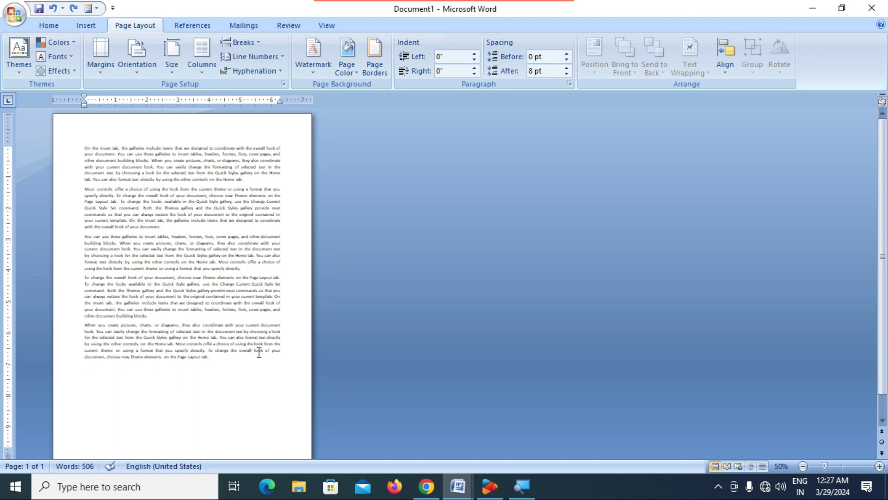
{"action": "key", "text": "Return"}
{"action": "key", "text": "Return"}
{"action": "key", "text": "ctrl+Return"}
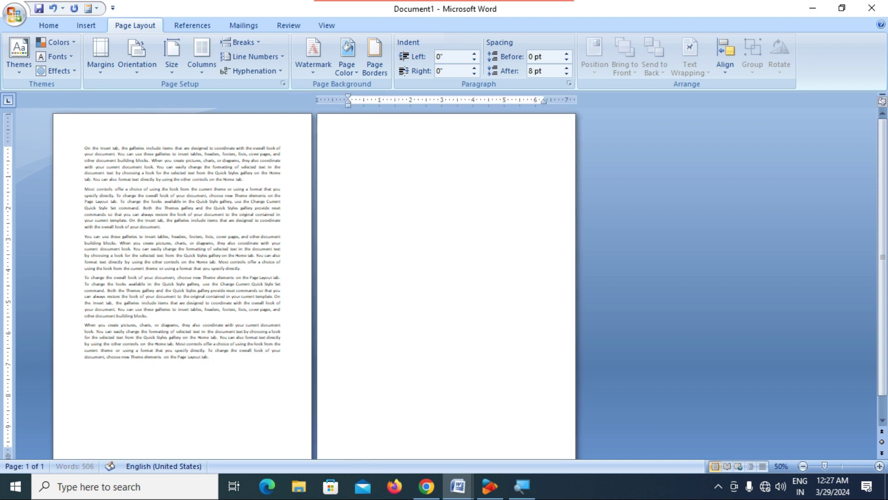
Generate sample paragraphs on the second page with =rand(6,5).
{"action": "type", "text": "-"}
{"action": "type", "text": "and"}
{"action": "type", "text": "("}
{"action": "type", "text": "6,5"}
{"action": "type", "text": ")"}
{"action": "key", "text": "Return"}
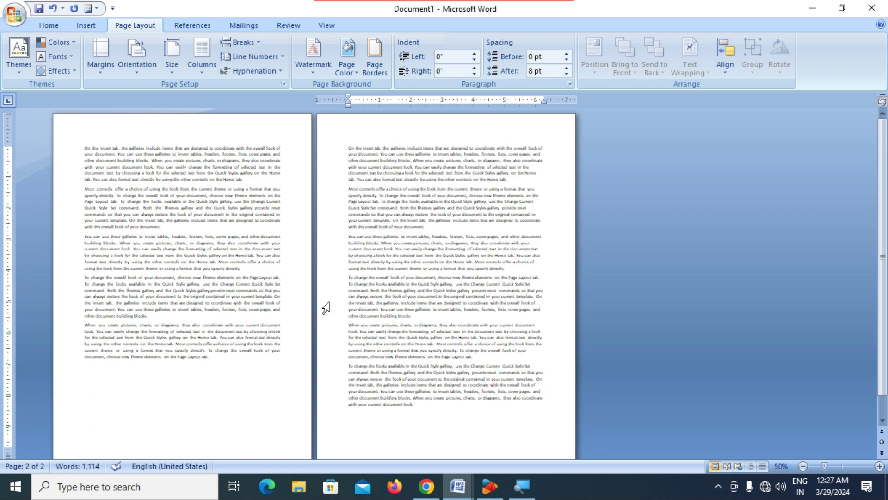
Add a blank line below the last paragraph on page one, check the start of page two, and remove the line.
{"action": "left_click", "coordinate": [231, 363]}
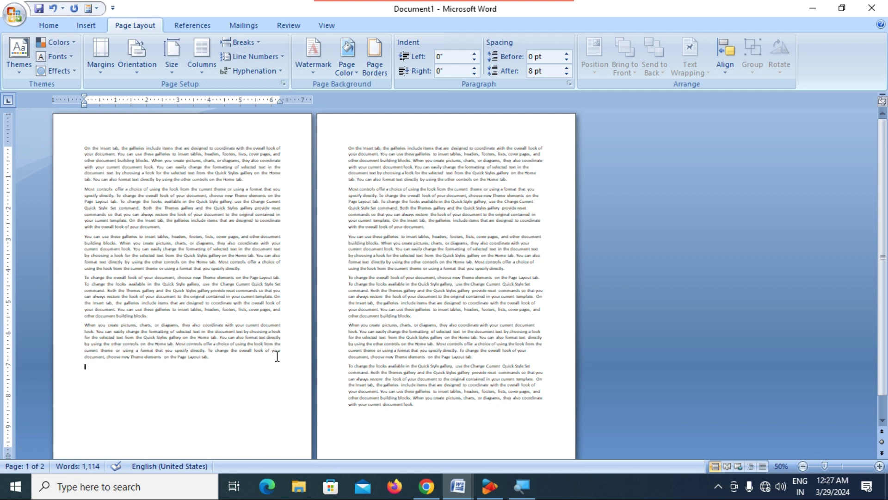
{"action": "key", "text": "Return"}
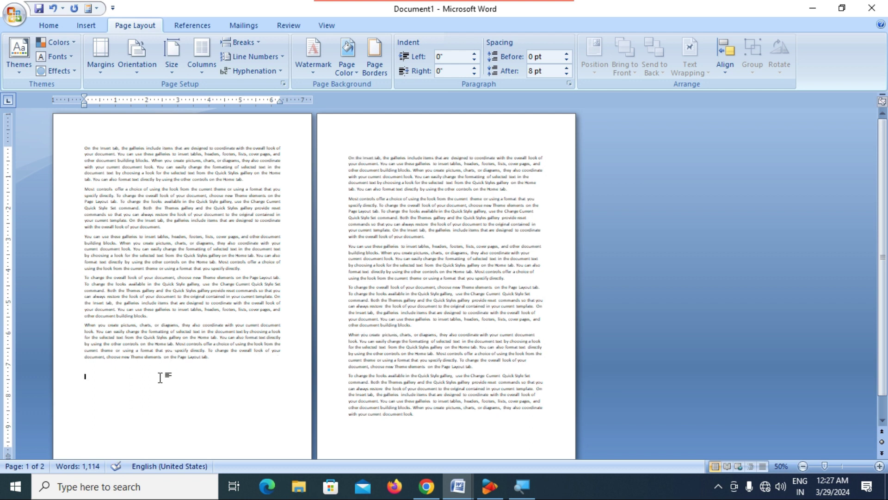
{"action": "scroll", "coordinate": [160, 377], "scroll_direction": "up", "scroll_amount": 5}
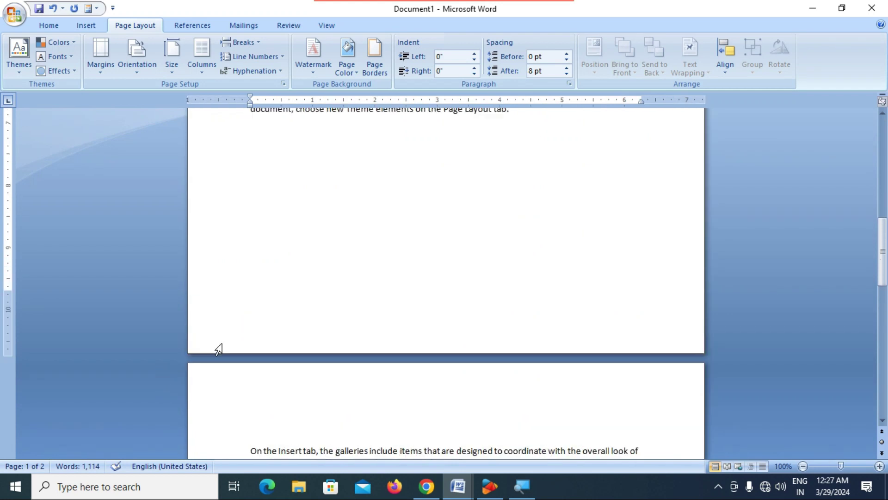
{"action": "scroll", "coordinate": [222, 345], "scroll_direction": "up", "scroll_amount": 3}
{"action": "scroll", "coordinate": [263, 249], "scroll_direction": "down", "scroll_amount": 3}
{"action": "scroll", "coordinate": [262, 254], "scroll_direction": "down", "scroll_amount": 4}
{"action": "scroll", "coordinate": [263, 252], "scroll_direction": "down", "scroll_amount": 1}
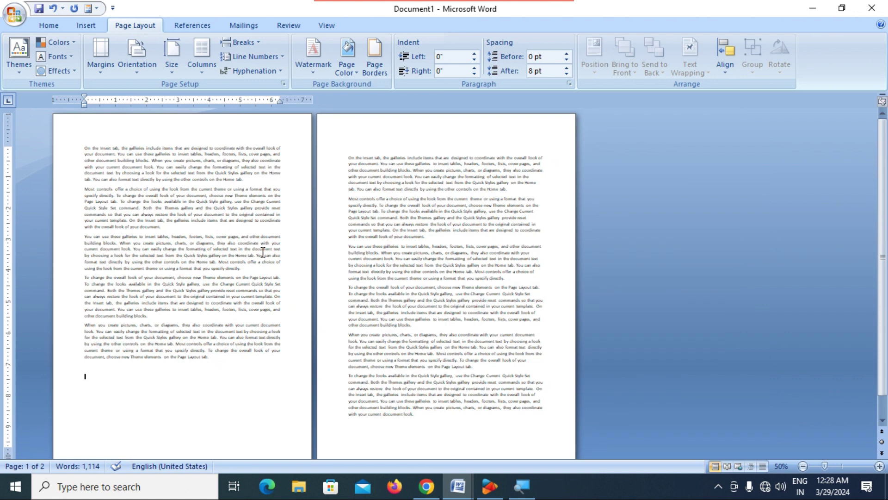
{"action": "left_click", "coordinate": [378, 164]}
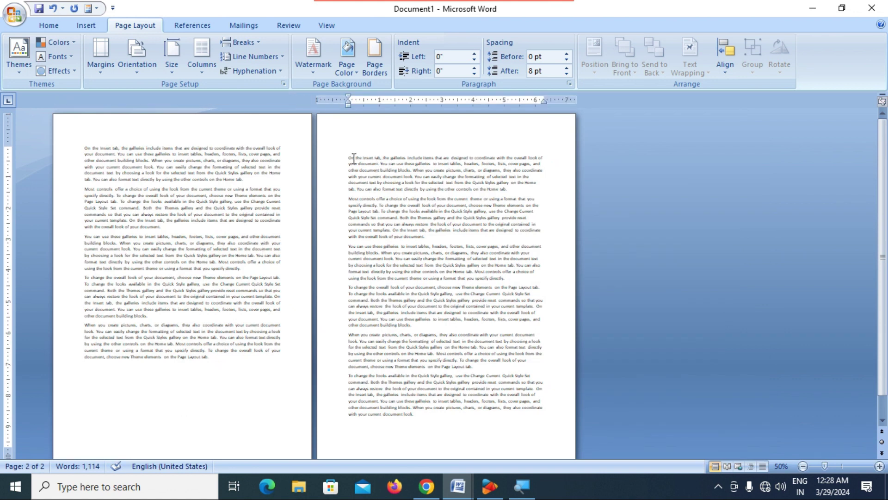
{"action": "left_click", "coordinate": [88, 379]}
{"action": "key", "text": "BackSpace"}
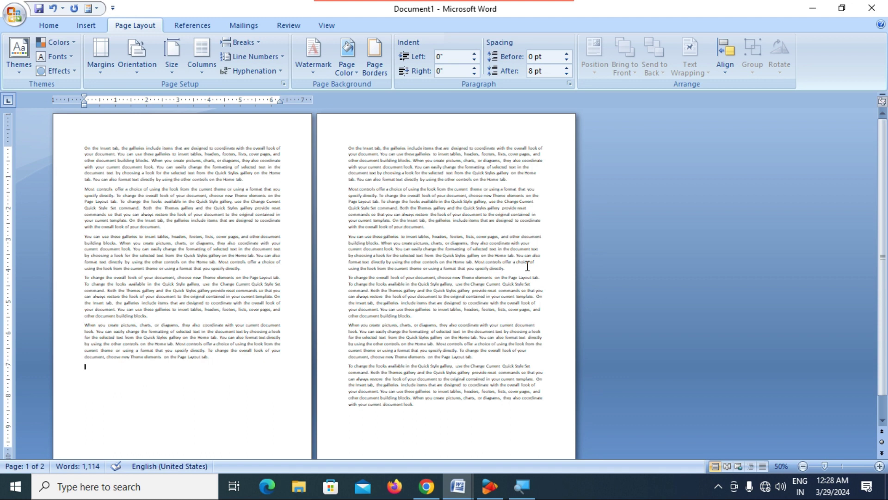
Enter five one-word lines, from "Hello" to "You", below the last paragraph on page one.
{"action": "type", "text": "Hello"}
{"action": "key", "text": "Return"}
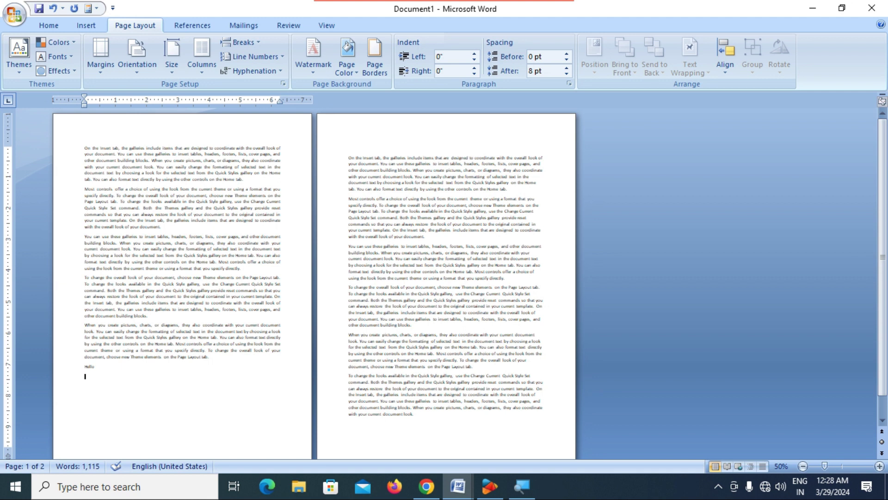
{"action": "type", "text": "Gypsys"}
{"action": "key", "text": "Return"}
{"action": "type", "text": "How"}
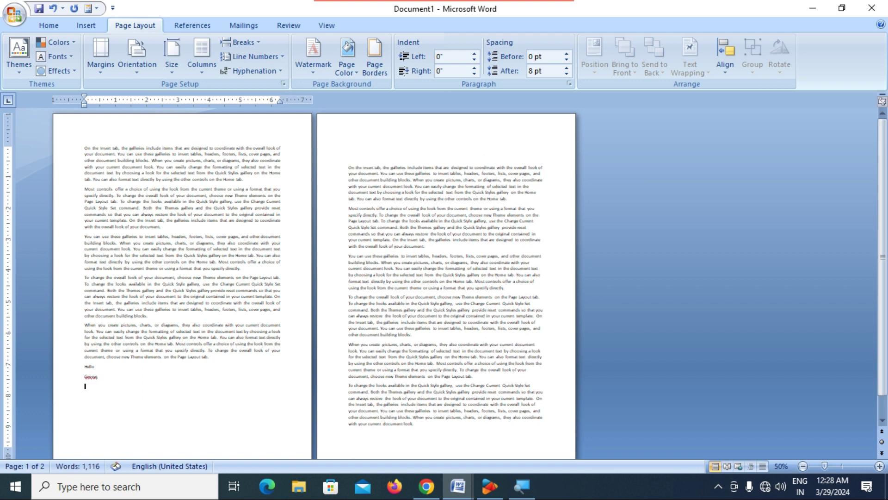
{"action": "key", "text": "Return"}
{"action": "type", "text": "Are"}
{"action": "key", "text": "Return"}
{"action": "type", "text": "You"}
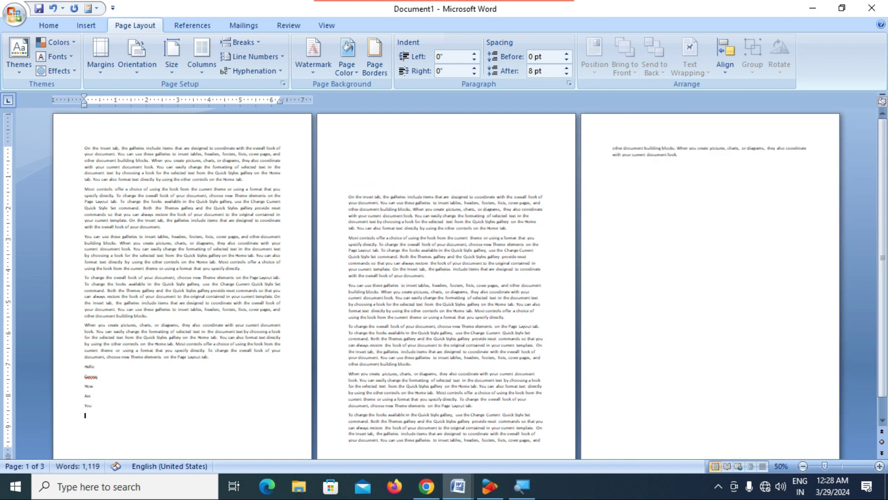
{"action": "key", "text": "Return"}
{"action": "left_click", "coordinate": [438, 210]}
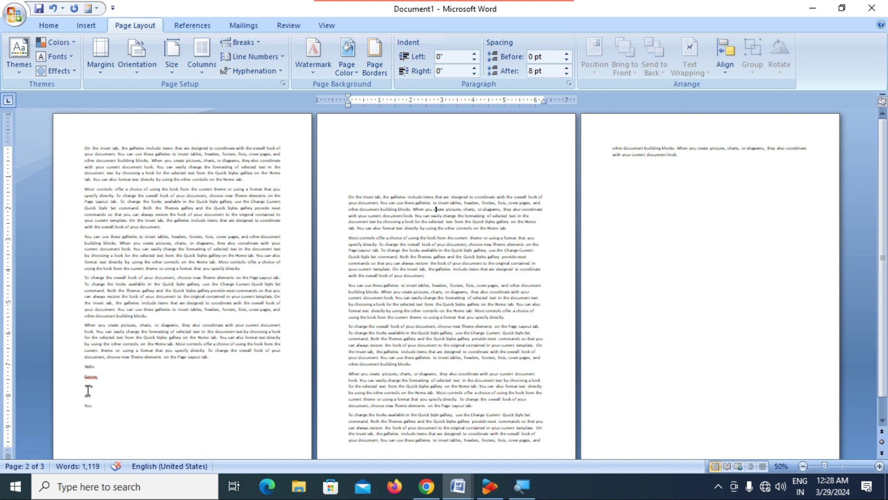
Delete lines entered below page one's last paragraph, and undo the edits back to the original single page of text.
{"action": "left_click_drag", "start_coordinate": [106, 410], "coordinate": [64, 374]}
{"action": "key", "text": "Delete"}
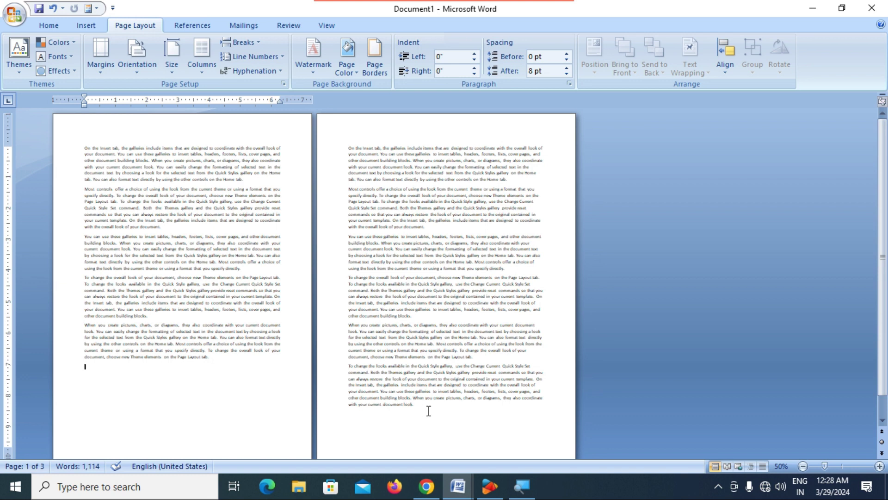
{"action": "key", "text": "ctrl+z"}
{"action": "key", "text": "ctrl+z"}
{"action": "key", "text": "ctrl+y"}
{"action": "key", "text": "ctrl+z"}
{"action": "key", "text": "ctrl+z"}
{"action": "key", "text": "ctrl+z"}
{"action": "key", "text": "ctrl+z"}
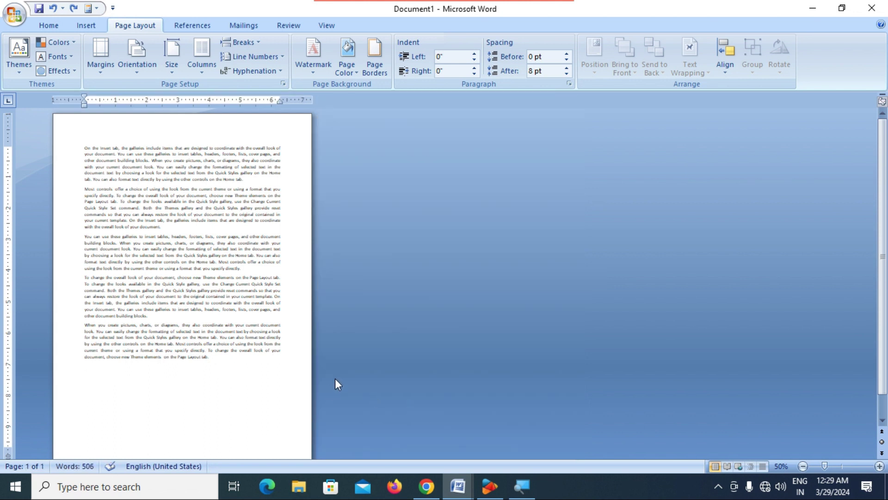
Insert a page break at the end of the last paragraph.
{"action": "scroll", "coordinate": [335, 379], "scroll_direction": "up", "scroll_amount": 3, "text": "ctrl"}
{"action": "scroll", "coordinate": [333, 374], "scroll_direction": "down", "scroll_amount": 3, "text": "ctrl"}
{"action": "left_click", "coordinate": [257, 40]}
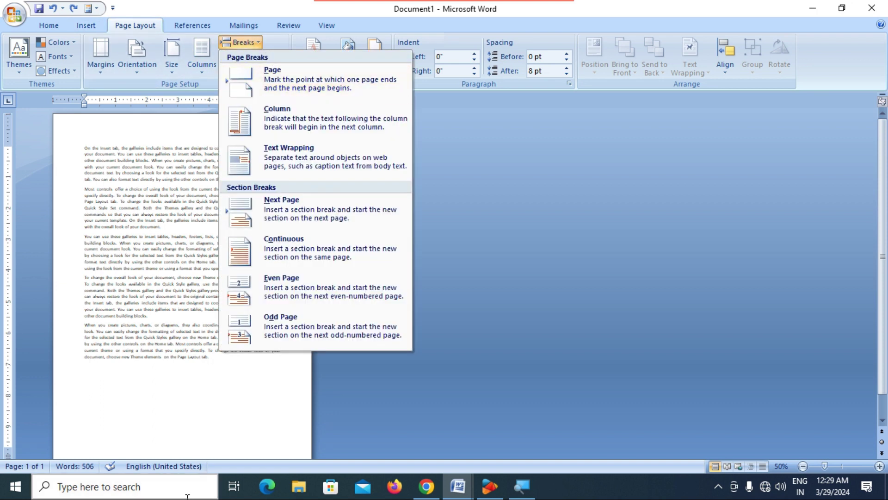
{"action": "left_click", "coordinate": [224, 399]}
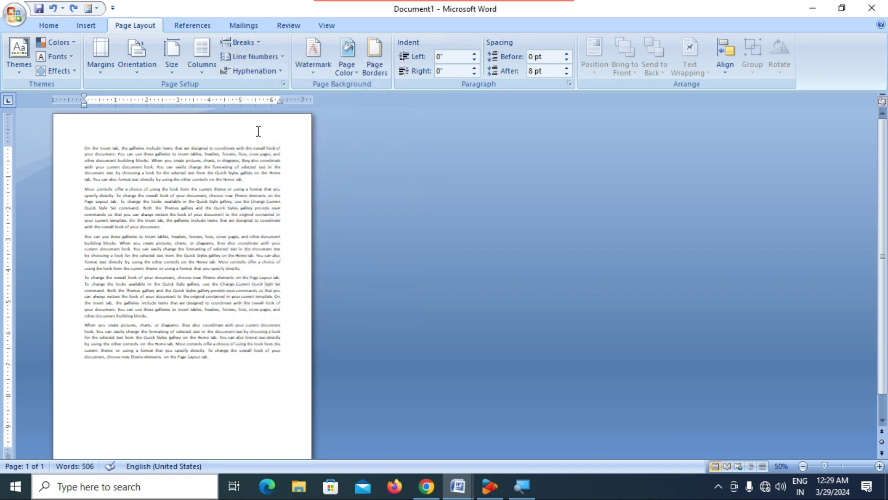
{"action": "left_click", "coordinate": [251, 43]}
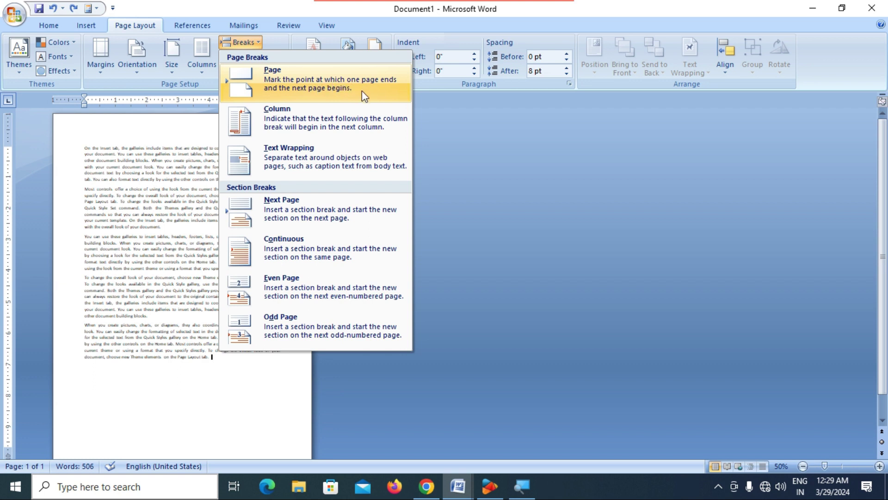
{"action": "left_click", "coordinate": [296, 84]}
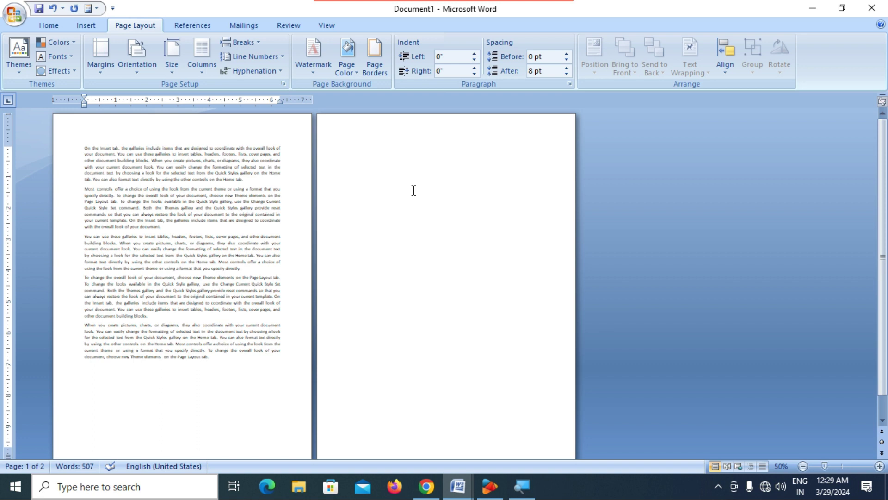
Fill the new second page with several short lines of random letters.
{"action": "left_click", "coordinate": [413, 190]}
{"action": "type", "text": "sdfh"}
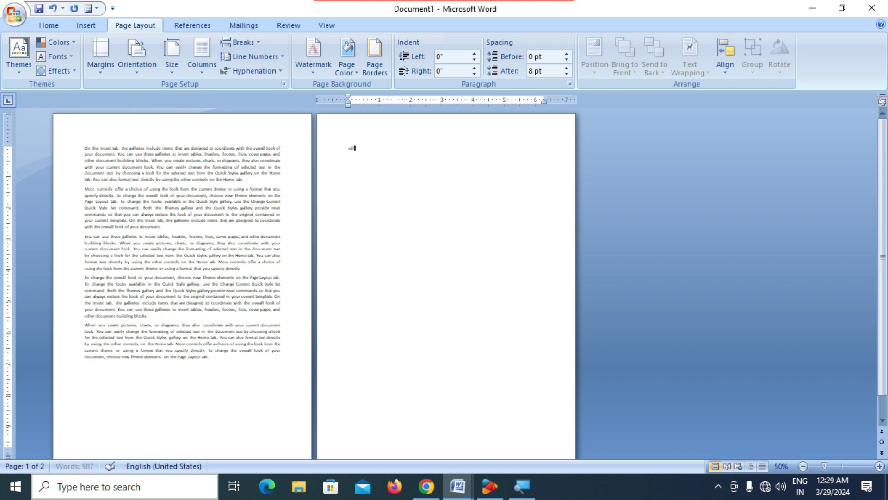
{"action": "type", "text": "hhkjhkjh"}
{"action": "key", "text": "Return"}
{"action": "key", "text": "Return"}
{"action": "key", "text": "Return"}
{"action": "type", "text": "sfdsdfs"}
{"action": "key", "text": "Return"}
{"action": "key", "text": "Return"}
{"action": "type", "text": "sdfsfsdf"}
{"action": "key", "text": "Return"}
{"action": "type", "text": "sdfsdfsdfsdfsdfsdf"}
{"action": "key", "text": "Return"}
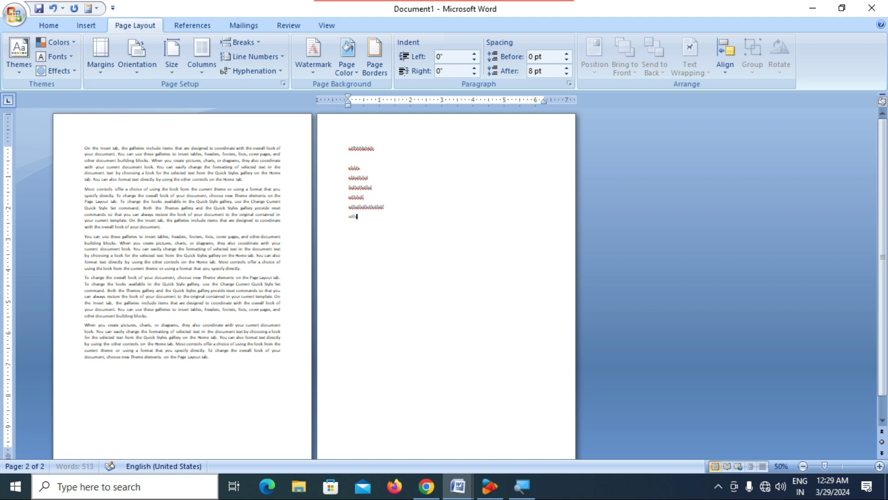
{"action": "key", "text": "Return"}
{"action": "type", "text": "sdfsd"}
{"action": "key", "text": "Return"}
{"action": "type", "text": "sdfsdf"}
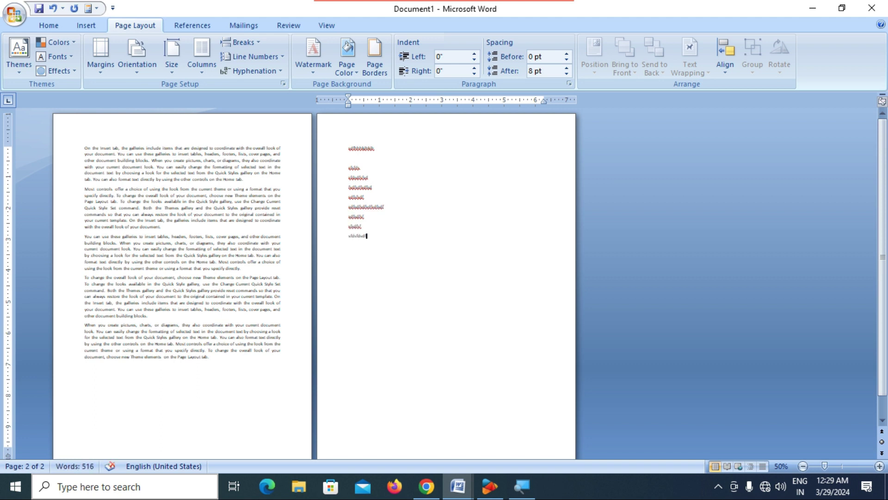
Delete all the random-letter lines from the second page and remove the page break before them.
{"action": "left_click_drag", "start_coordinate": [386, 238], "coordinate": [321, 149]}
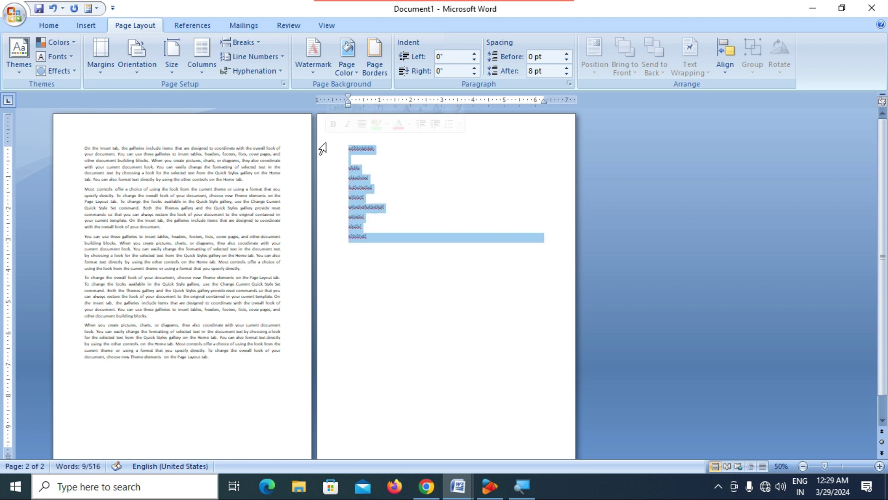
{"action": "key", "text": "Delete"}
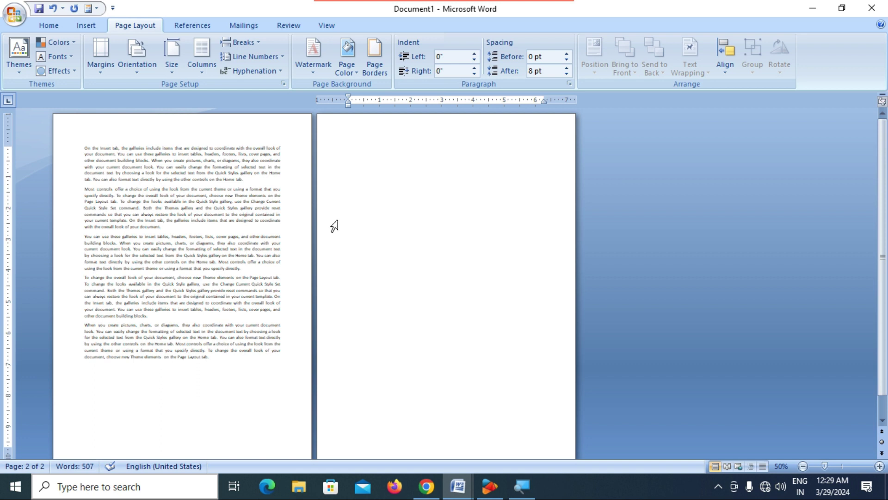
{"action": "key", "text": "BackSpace"}
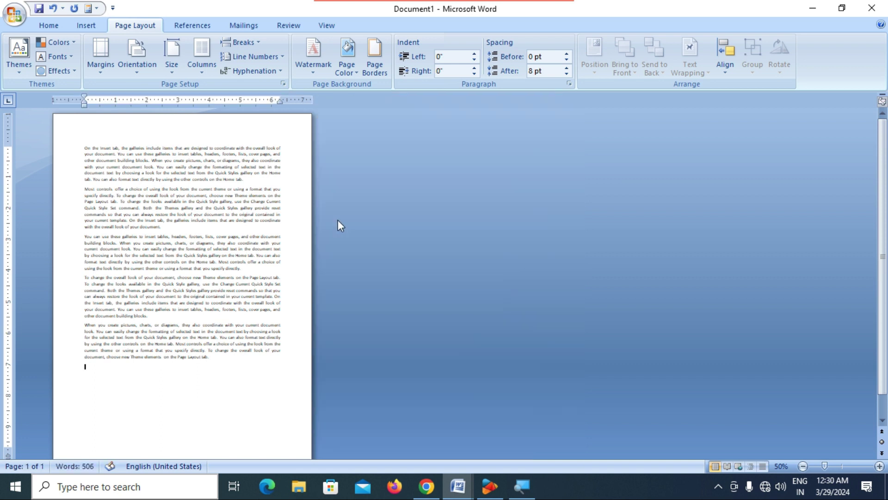
Insert a column break with the entire document text selected.
{"action": "left_click", "coordinate": [256, 43]}
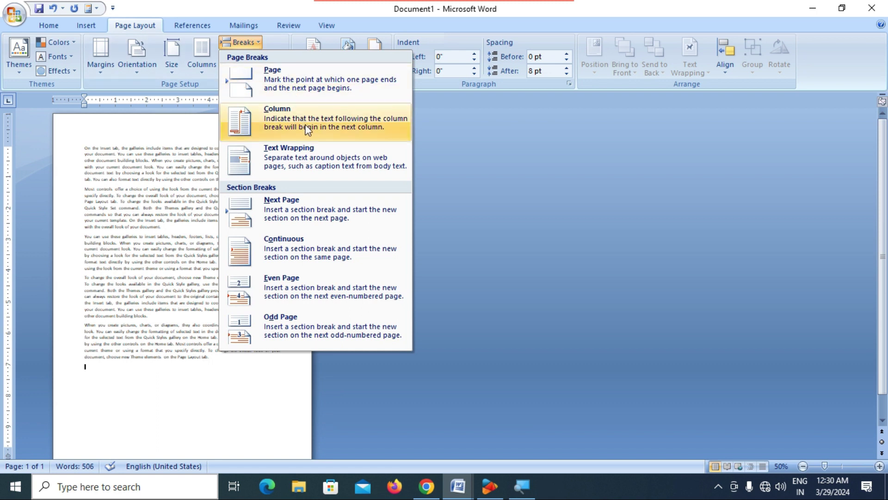
{"action": "left_click", "coordinate": [201, 378]}
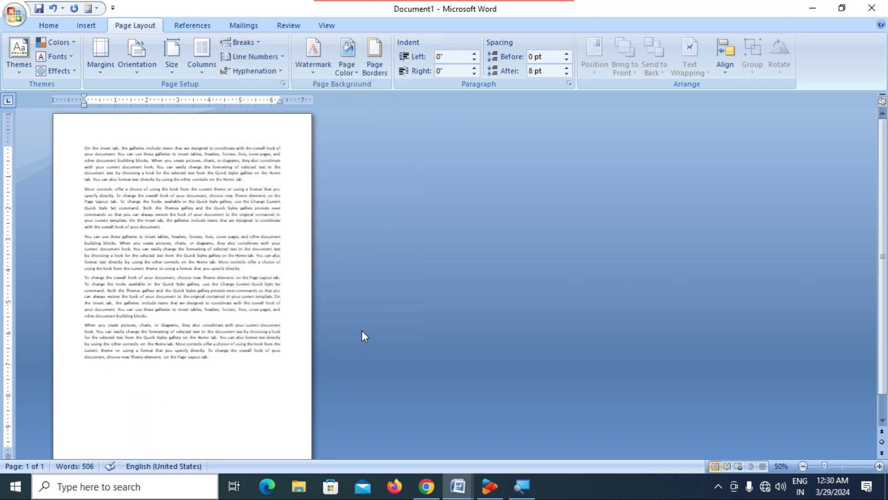
{"action": "scroll", "coordinate": [362, 330], "scroll_direction": "up", "scroll_amount": 5}
{"action": "scroll", "coordinate": [361, 328], "scroll_direction": "up", "scroll_amount": 13}
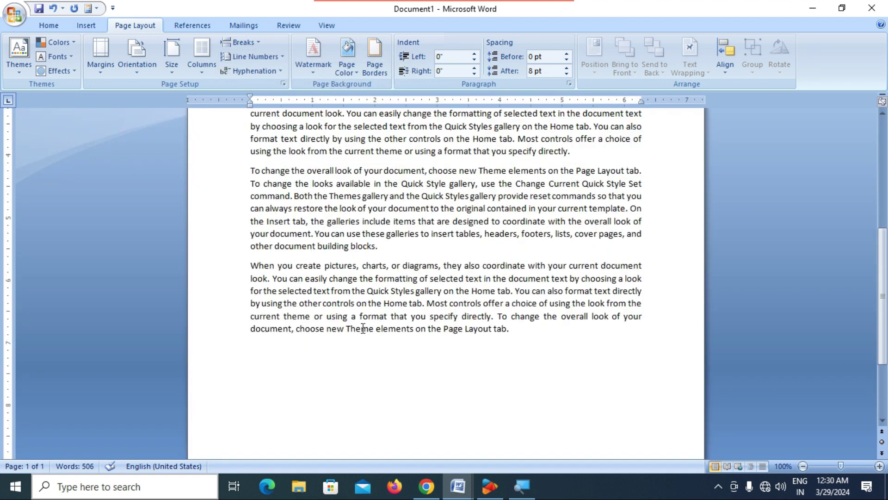
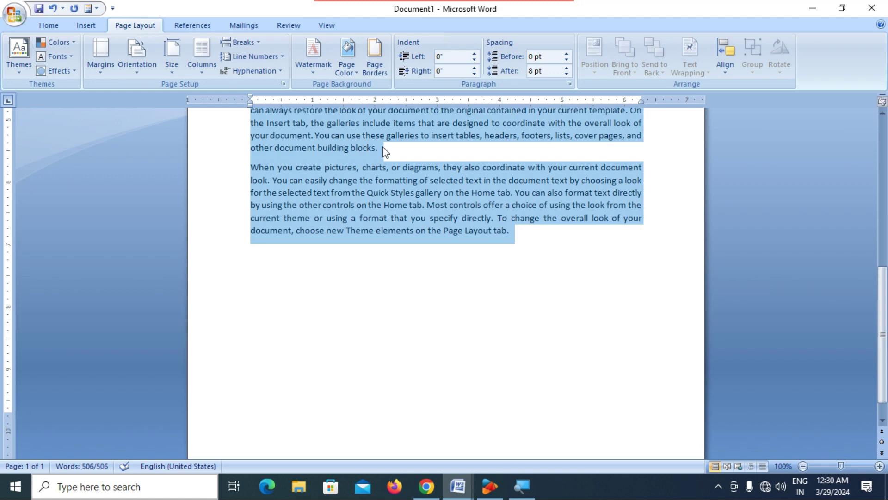
{"action": "left_click", "coordinate": [254, 43]}
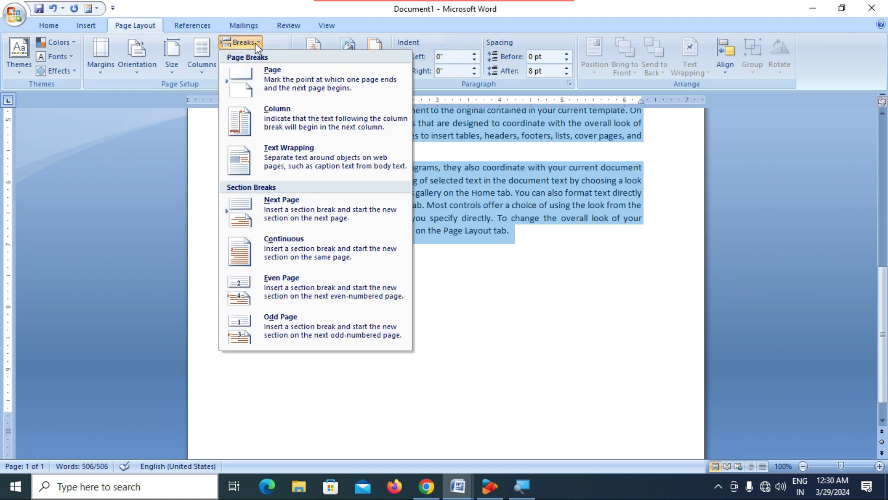
{"action": "left_click", "coordinate": [281, 117]}
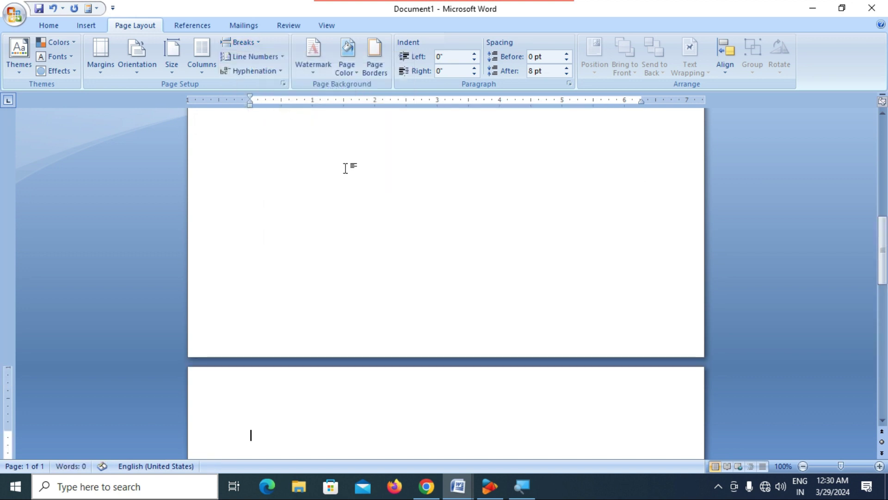
Undo the column break that replaced the selected document text.
{"action": "scroll", "coordinate": [365, 267], "scroll_direction": "up", "scroll_amount": 8}
{"action": "scroll", "coordinate": [362, 252], "scroll_direction": "down", "scroll_amount": 9}
{"action": "scroll", "coordinate": [362, 252], "scroll_direction": "up", "scroll_amount": 7}
{"action": "scroll", "coordinate": [362, 251], "scroll_direction": "down", "scroll_amount": 8}
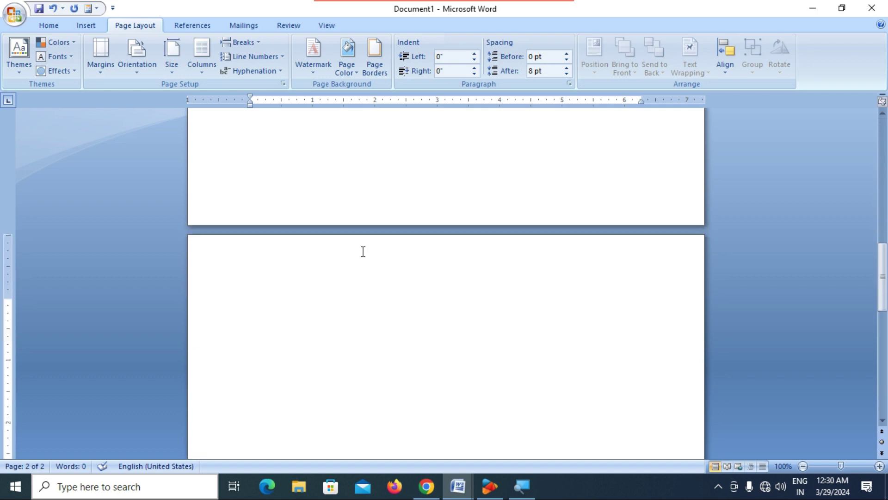
{"action": "scroll", "coordinate": [365, 268], "scroll_direction": "down", "scroll_amount": 8}
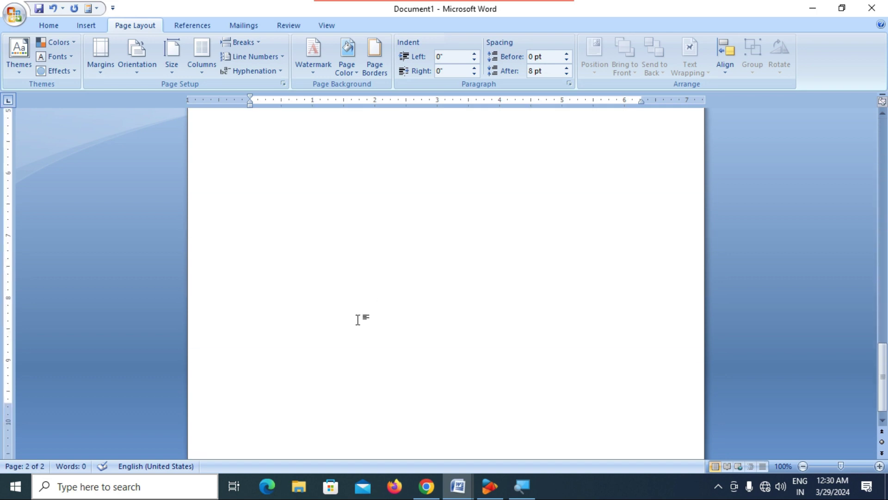
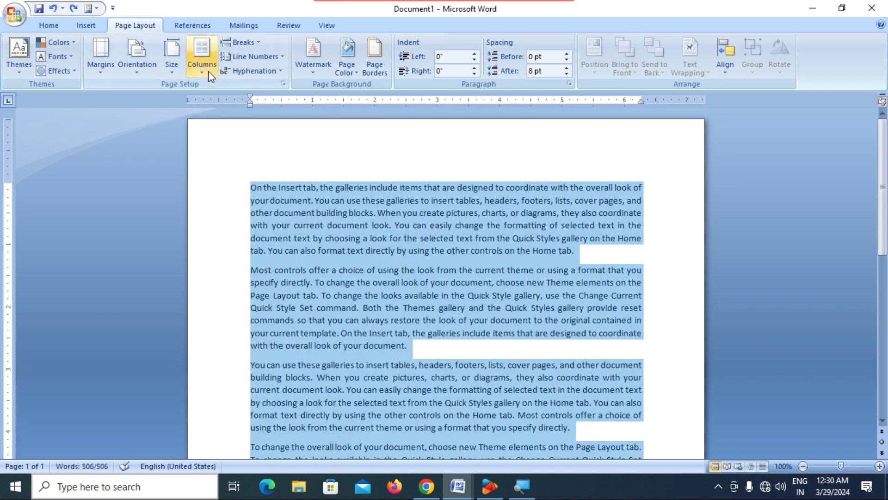
Lay out the entire document text in two columns.
{"action": "left_click", "coordinate": [200, 69]}
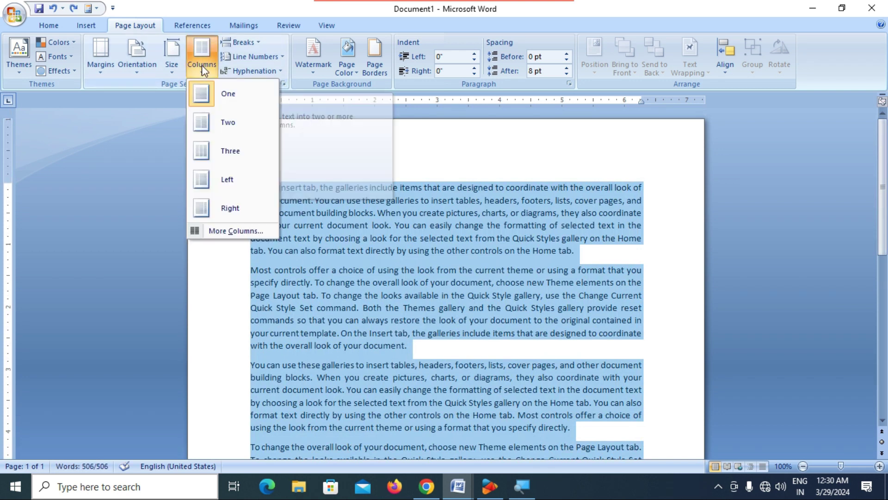
{"action": "left_click", "coordinate": [227, 124]}
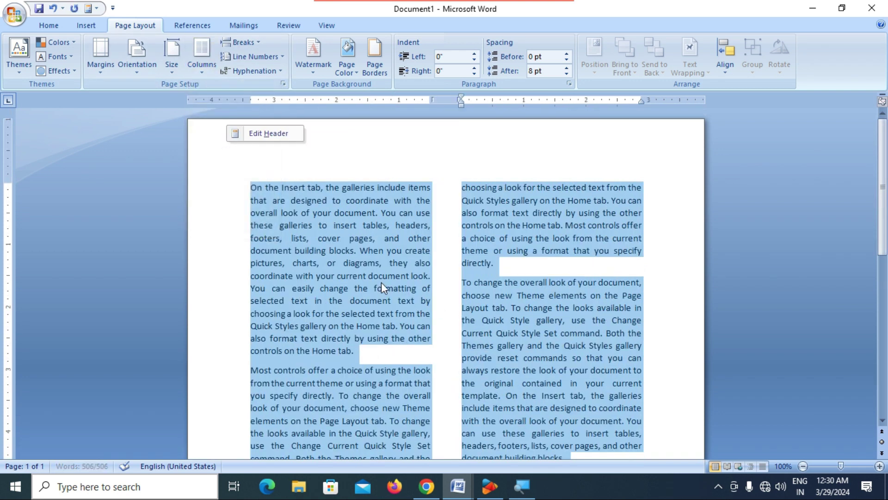
{"action": "scroll", "coordinate": [381, 268], "scroll_direction": "down", "scroll_amount": 5}
{"action": "scroll", "coordinate": [381, 258], "scroll_direction": "down", "scroll_amount": 5}
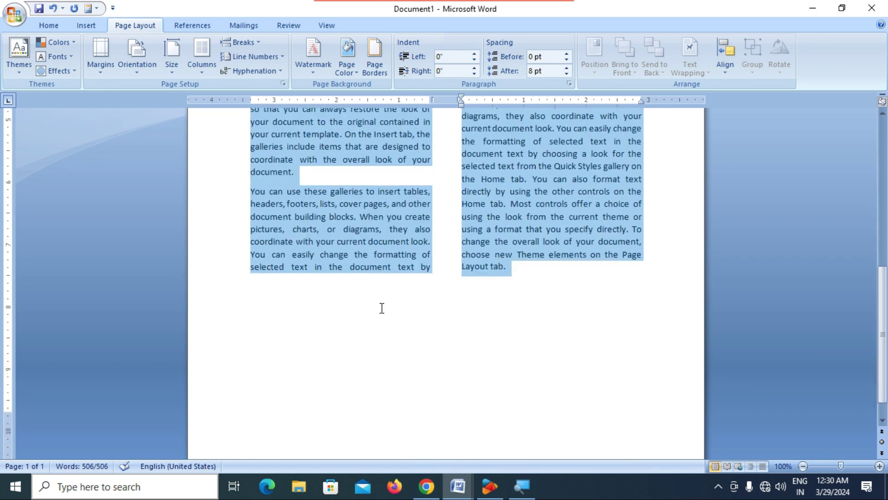
{"action": "left_click", "coordinate": [365, 267]}
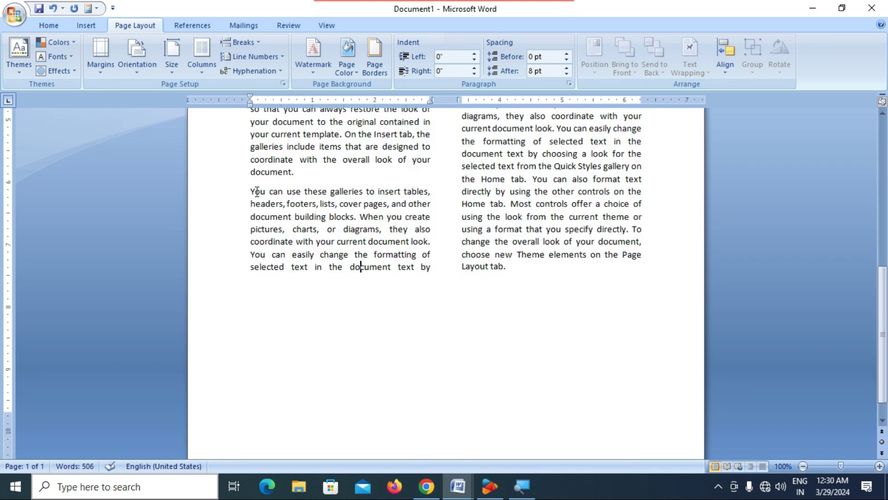
Highlight the words "You can" in green at the start of the third paragraph.
{"action": "left_click", "coordinate": [305, 179]}
{"action": "left_click_drag", "start_coordinate": [250, 191], "coordinate": [287, 192]}
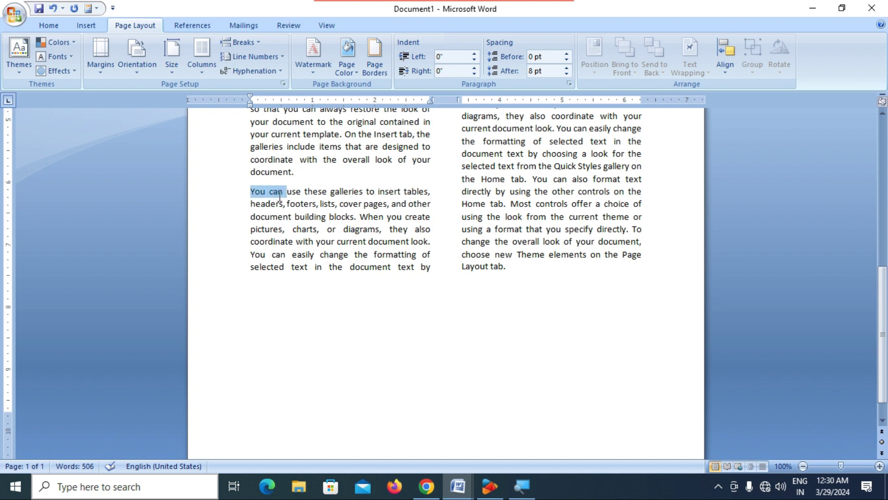
{"action": "left_click", "coordinate": [43, 25]}
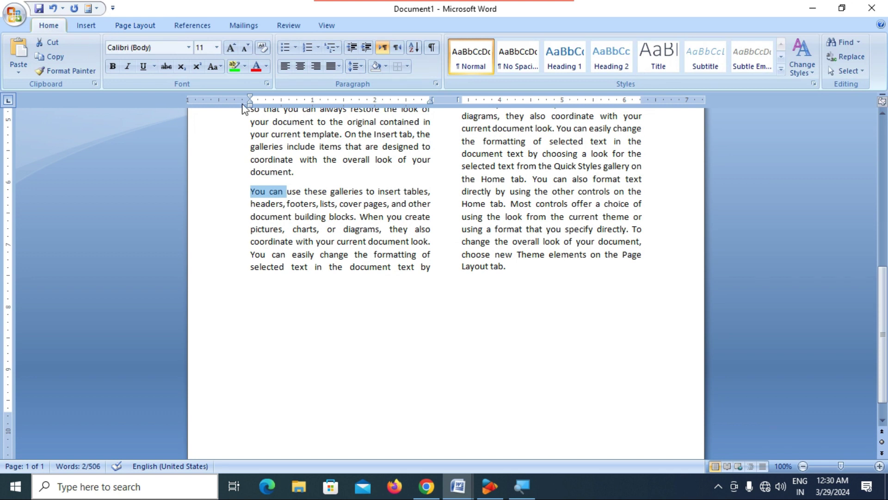
{"action": "left_click", "coordinate": [234, 67]}
Insert a column break before the highlighted words "You can" so the third paragraph starts in the second column.
{"action": "left_click", "coordinate": [254, 191]}
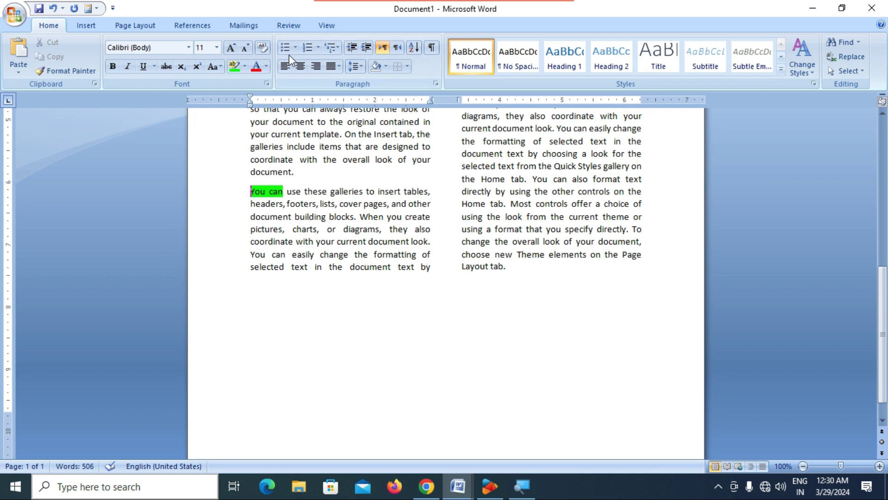
{"action": "left_click", "coordinate": [139, 26]}
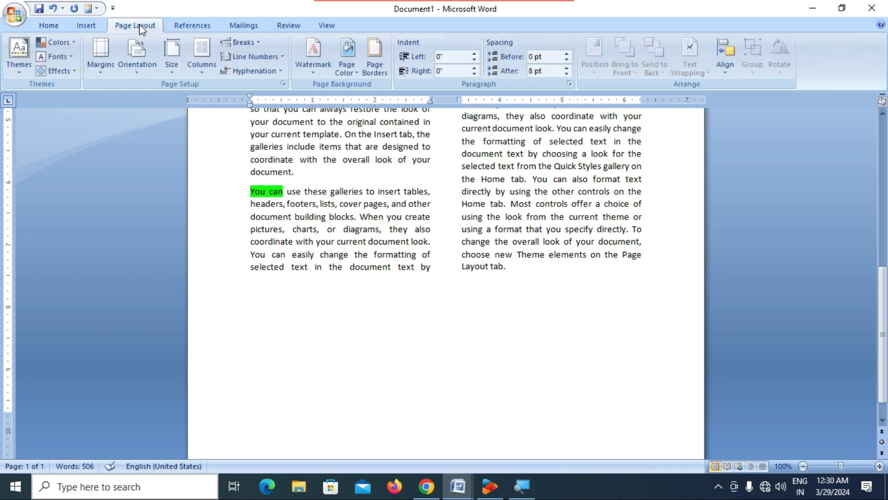
{"action": "left_click", "coordinate": [259, 43]}
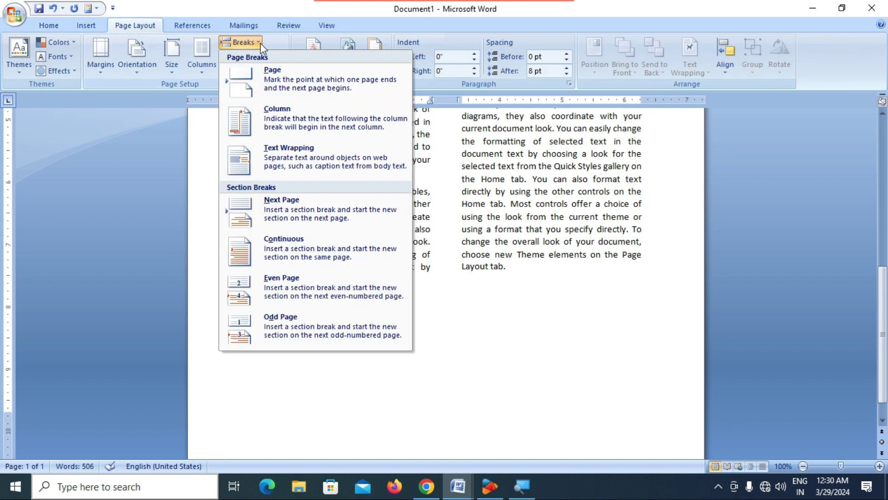
{"action": "left_click", "coordinate": [288, 126]}
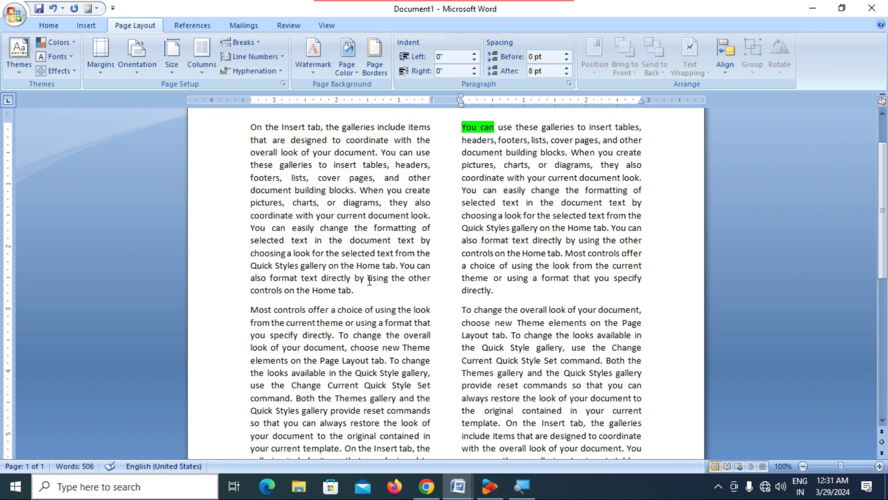
{"action": "scroll", "coordinate": [369, 281], "scroll_direction": "down", "scroll_amount": 5}
{"action": "scroll", "coordinate": [361, 265], "scroll_direction": "down", "scroll_amount": 4}
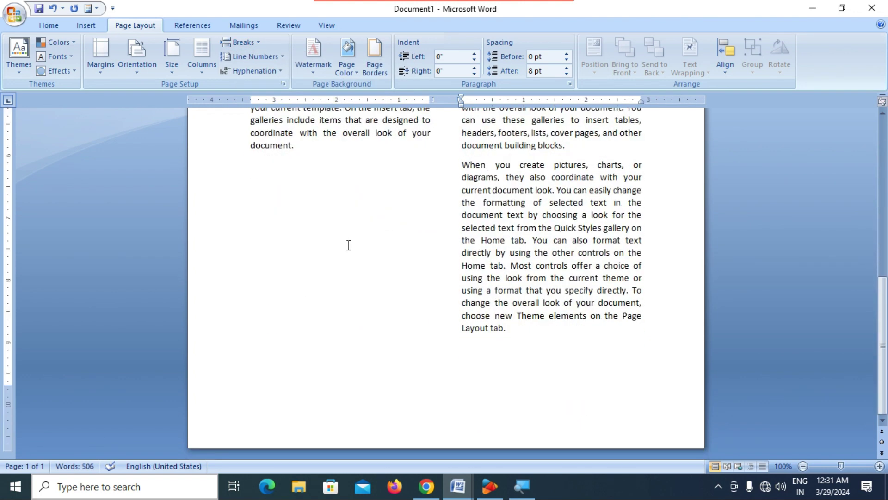
{"action": "scroll", "coordinate": [299, 276], "scroll_direction": "up", "scroll_amount": 2}
{"action": "scroll", "coordinate": [261, 238], "scroll_direction": "up", "scroll_amount": 9}
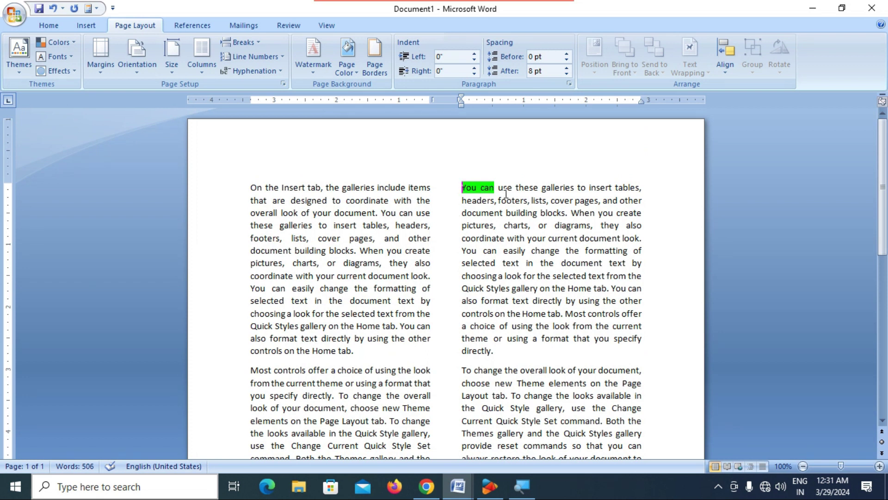
{"action": "scroll", "coordinate": [506, 194], "scroll_direction": "down", "scroll_amount": 8}
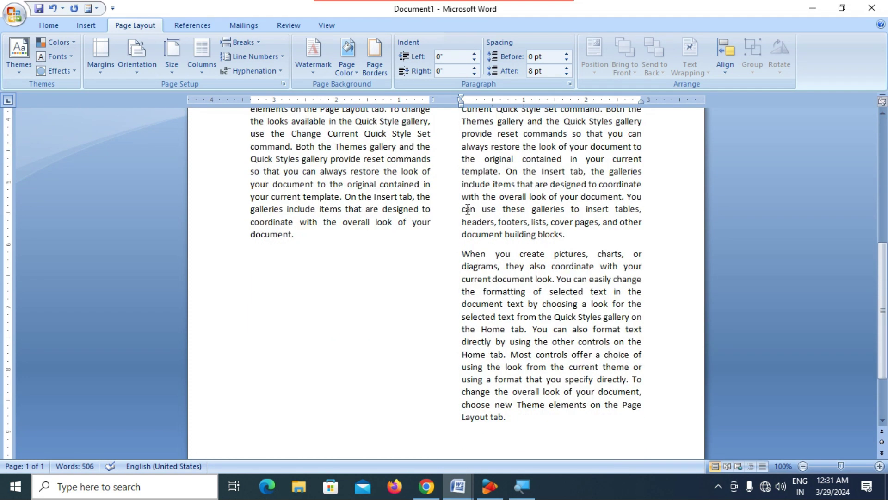
Show the formatting marks and inspect the column break marker below the second paragraph.
{"action": "left_click", "coordinate": [308, 245]}
{"action": "left_click", "coordinate": [50, 25]}
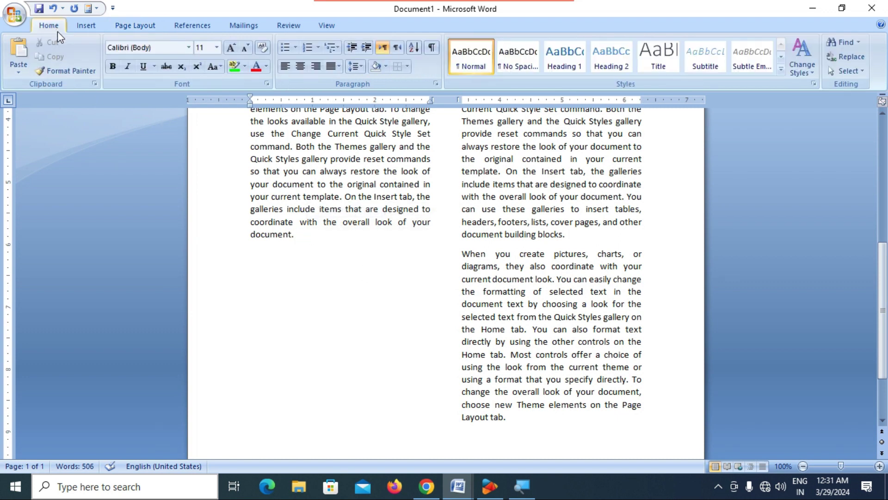
{"action": "left_click", "coordinate": [432, 50]}
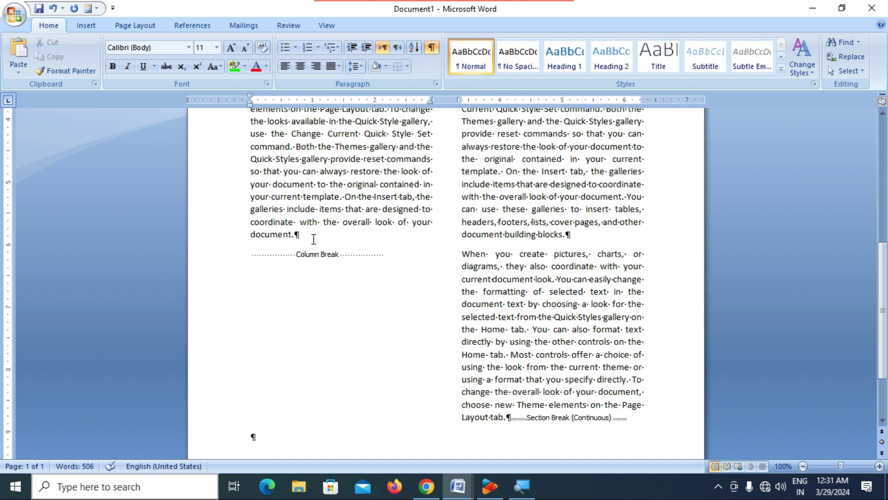
{"action": "scroll", "coordinate": [437, 290], "scroll_direction": "up", "scroll_amount": 8}
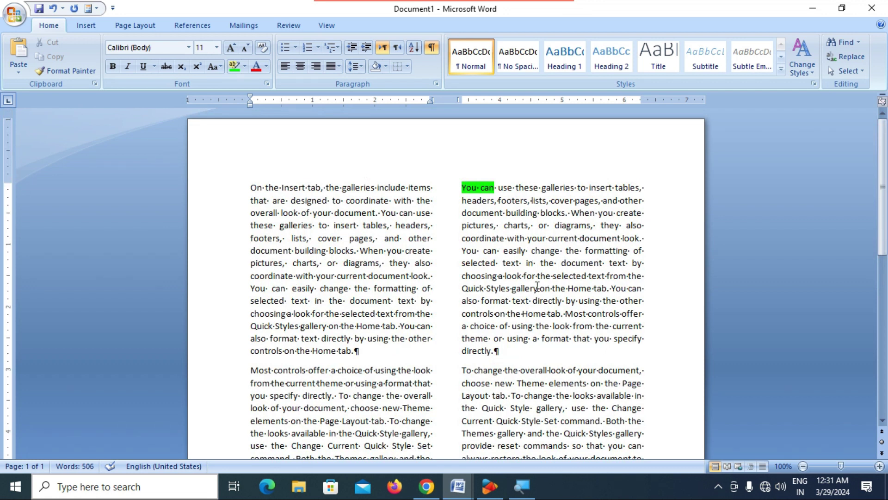
{"action": "scroll", "coordinate": [537, 287], "scroll_direction": "down", "scroll_amount": 4}
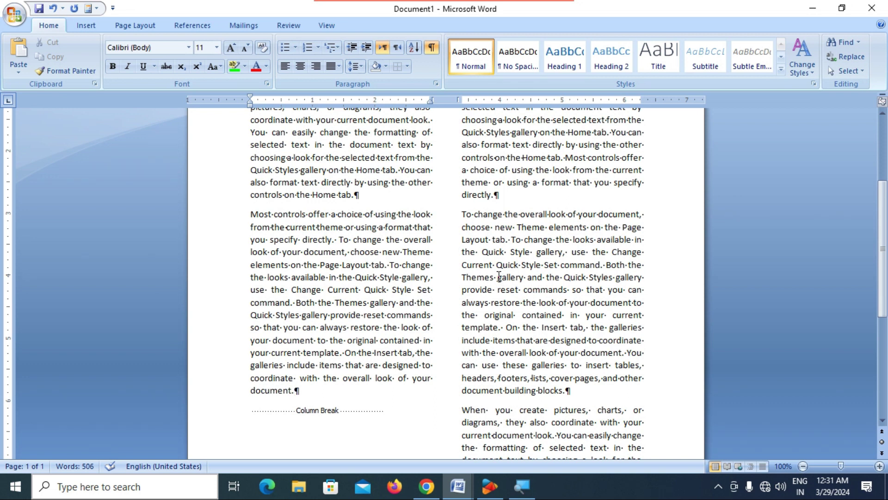
Undo the column break, the green highlight and the two-column layout, and hide the formatting marks.
{"action": "key", "text": "ctrl+z"}
{"action": "key", "text": "ctrl+z"}
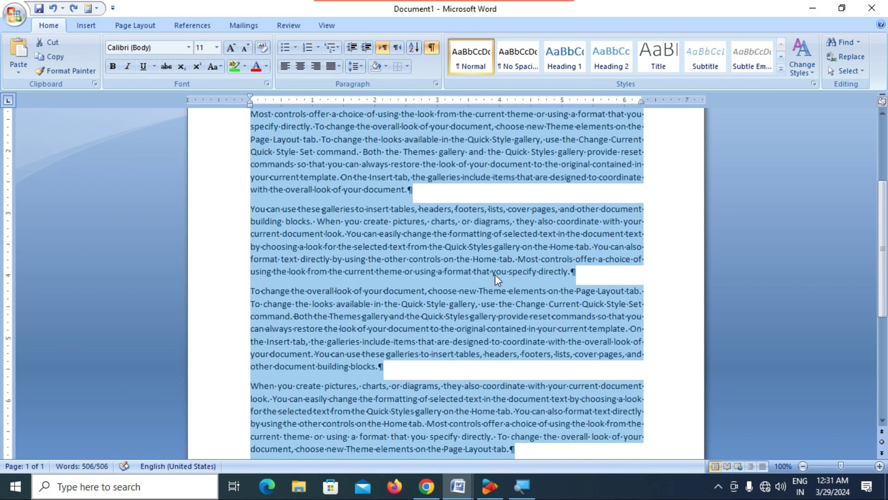
{"action": "left_click", "coordinate": [432, 47]}
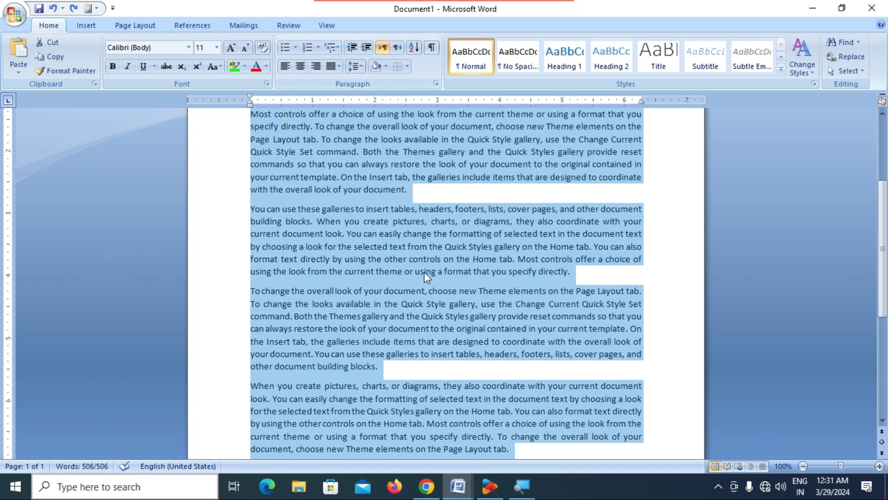
{"action": "scroll", "coordinate": [425, 277], "scroll_direction": "up", "scroll_amount": 4}
{"action": "left_click", "coordinate": [413, 281]}
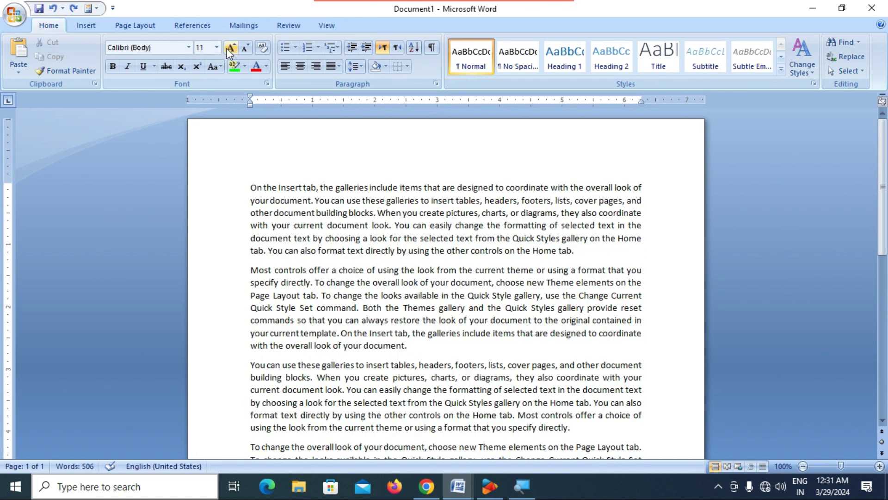
Review the available page break and section break types without inserting one.
{"action": "left_click", "coordinate": [135, 26]}
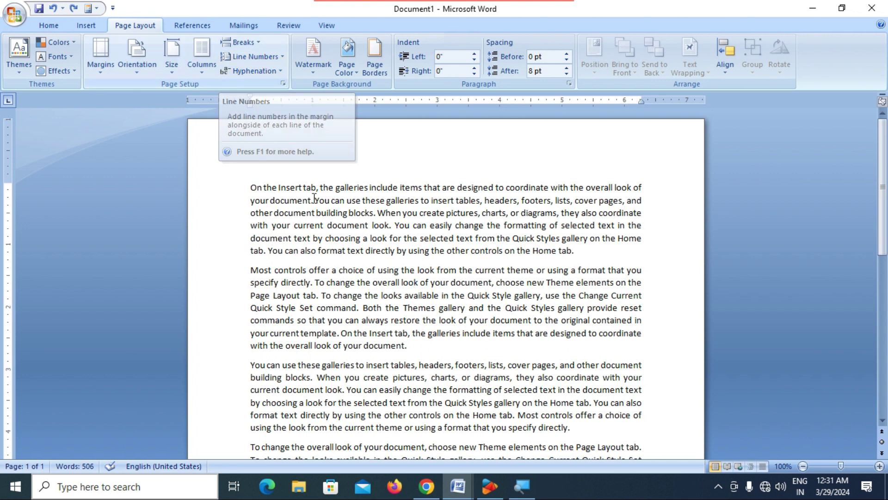
{"action": "left_click", "coordinate": [259, 41]}
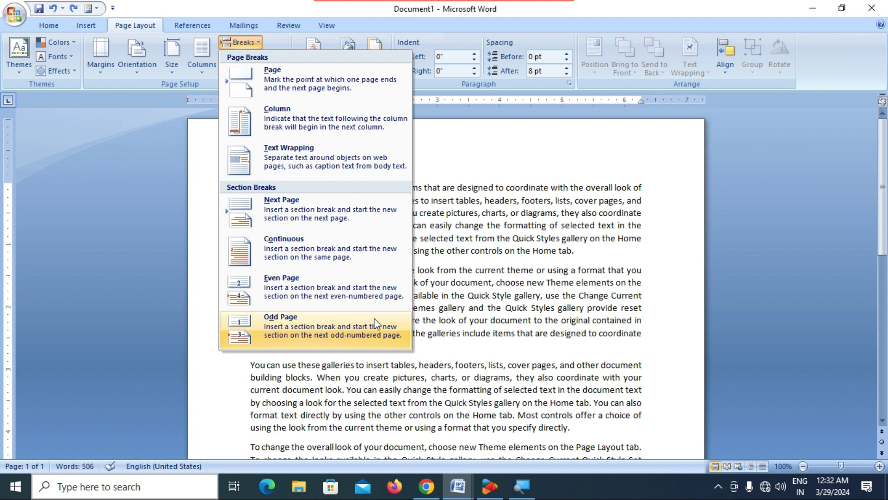
{"action": "left_click", "coordinate": [494, 313]}
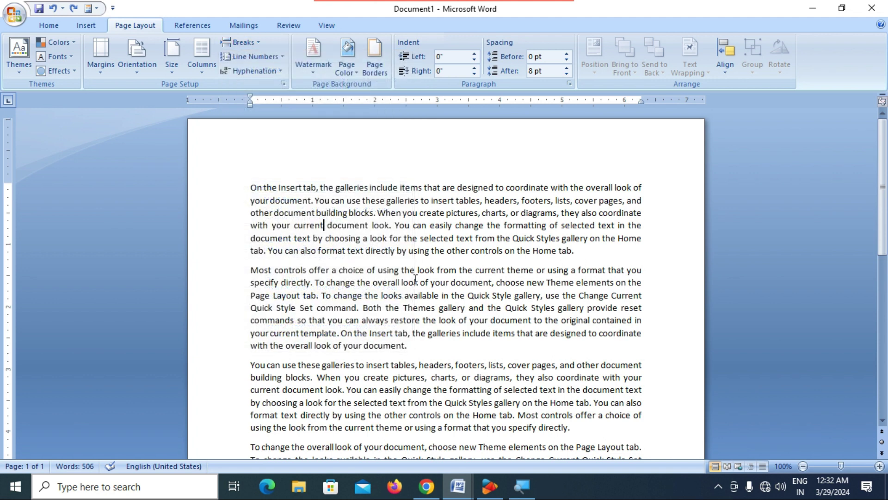
{"action": "left_click_drag", "start_coordinate": [250, 183], "coordinate": [577, 251]}
{"action": "left_click", "coordinate": [518, 319]}
{"action": "left_click_drag", "start_coordinate": [250, 270], "coordinate": [420, 349]}
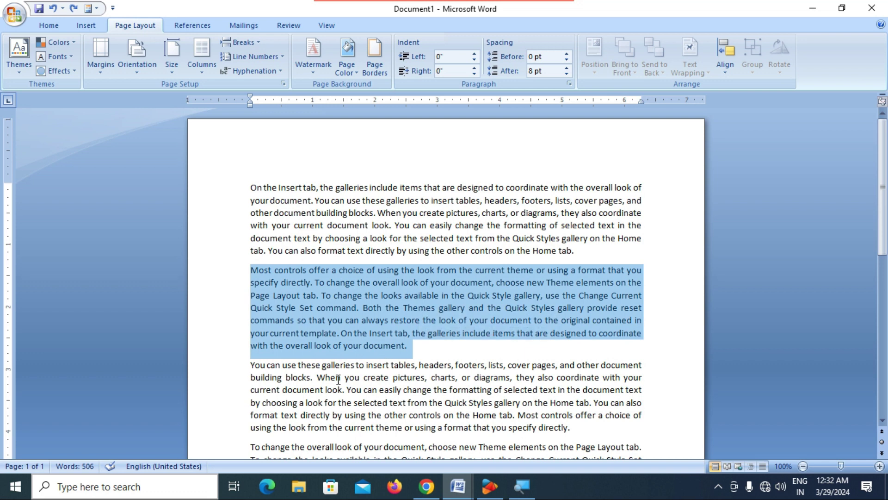
{"action": "left_click_drag", "start_coordinate": [252, 368], "coordinate": [573, 429]}
{"action": "left_click", "coordinate": [427, 409]}
{"action": "scroll", "coordinate": [303, 308], "scroll_direction": "down", "scroll_amount": 4}
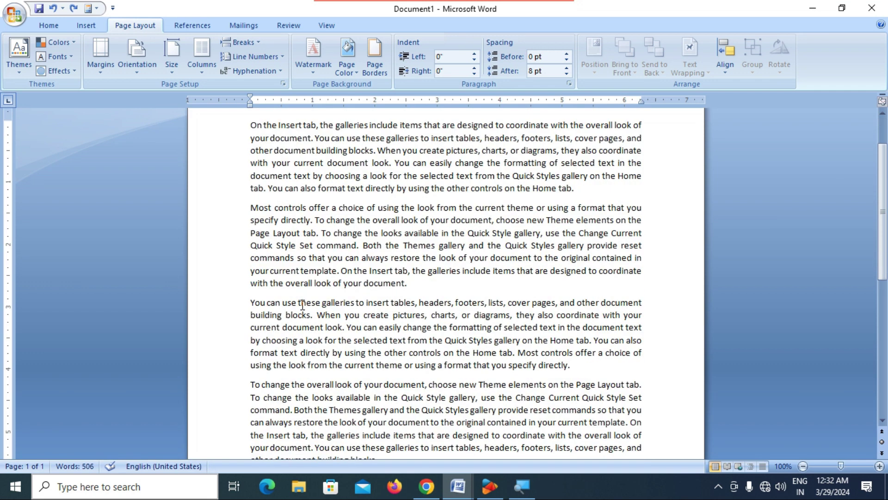
{"action": "scroll", "coordinate": [297, 298], "scroll_direction": "up", "scroll_amount": 4}
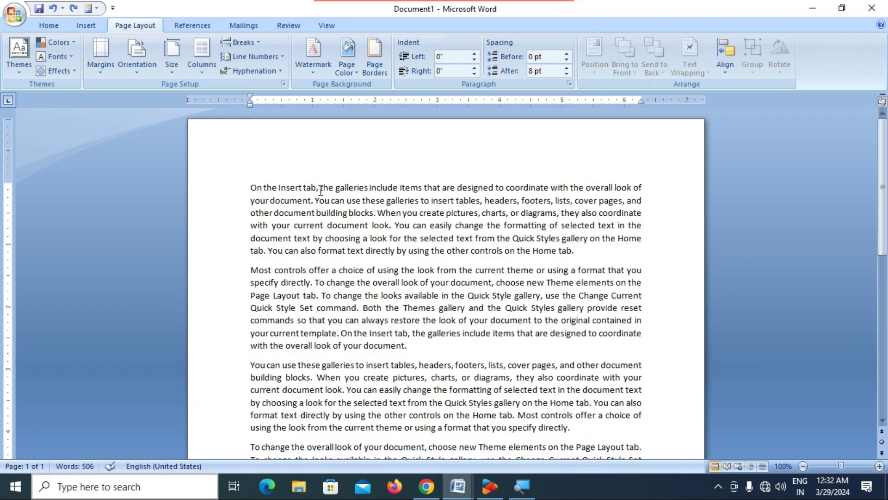
Select the entire document text and add continuous line numbers to it.
{"action": "left_click", "coordinate": [277, 56]}
{"action": "left_click", "coordinate": [355, 280]}
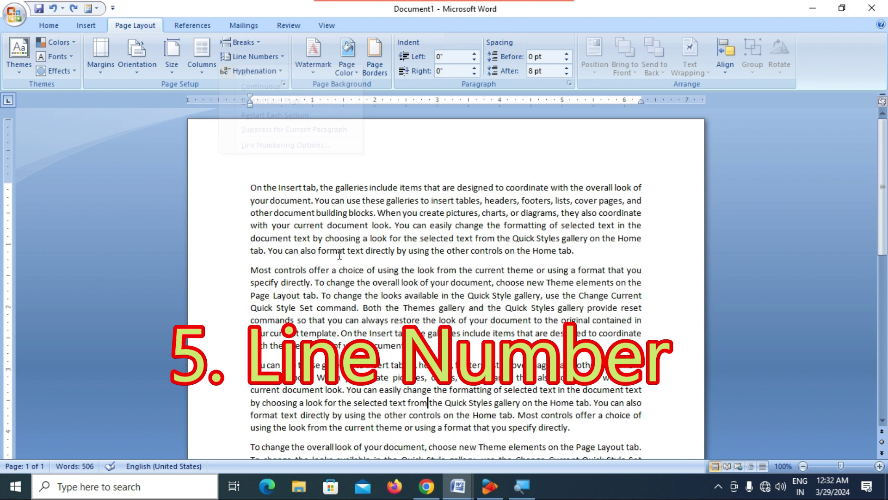
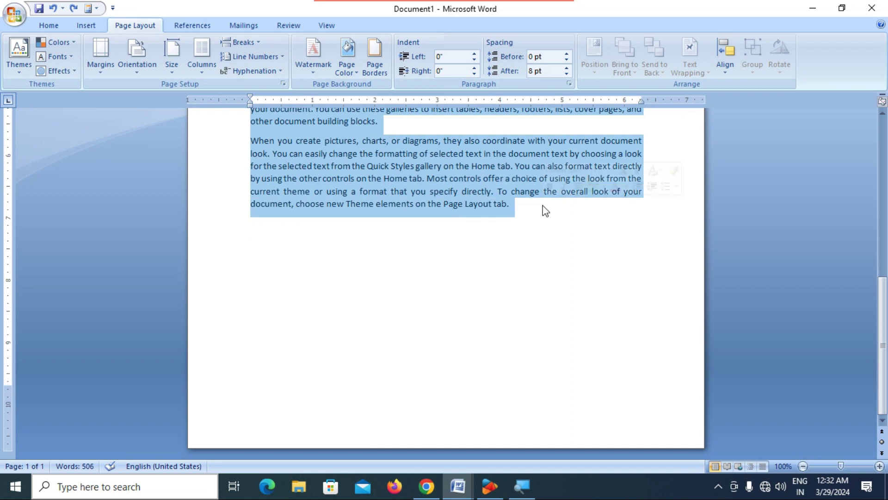
{"action": "left_click", "coordinate": [278, 56]}
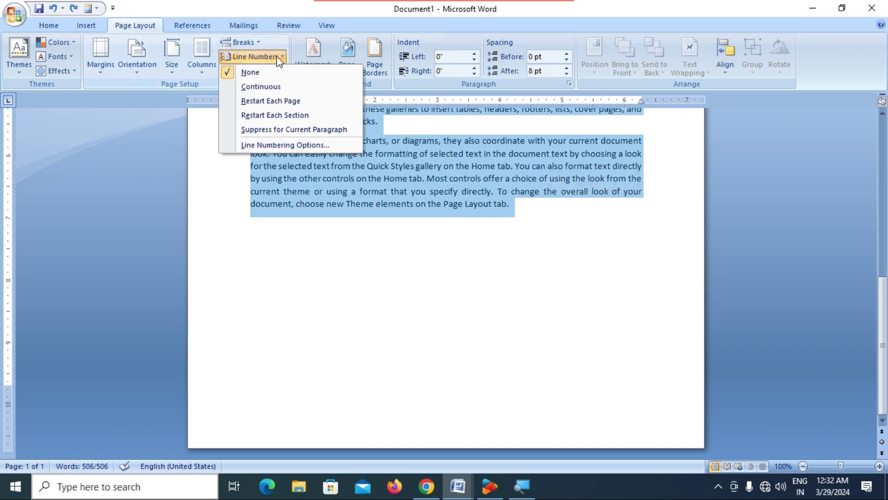
{"action": "left_click", "coordinate": [270, 87]}
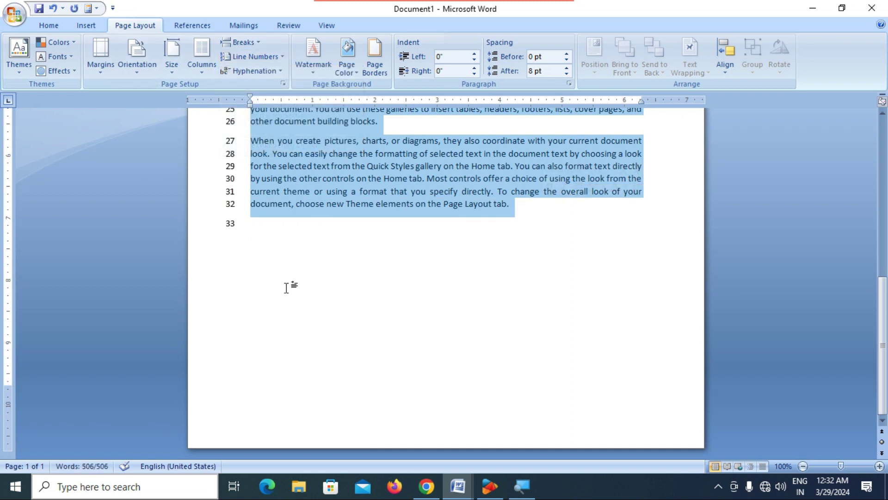
{"action": "scroll", "coordinate": [277, 269], "scroll_direction": "up", "scroll_amount": 10}
{"action": "scroll", "coordinate": [275, 267], "scroll_direction": "up", "scroll_amount": 1}
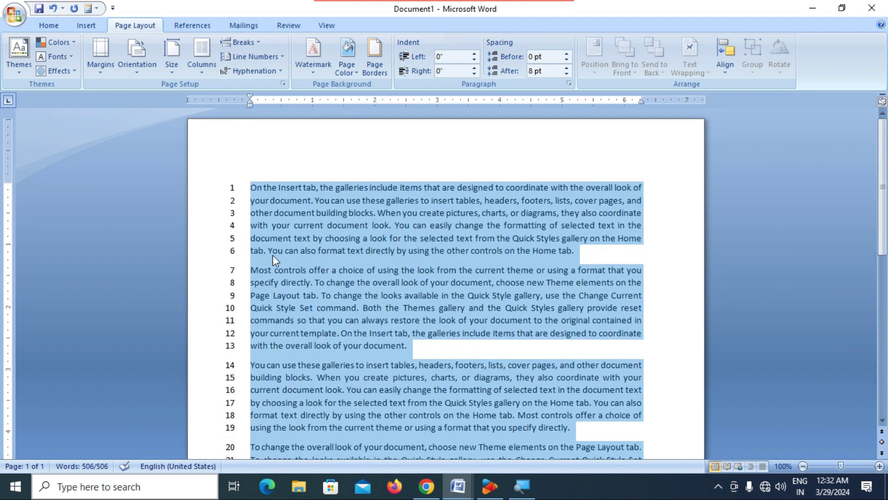
{"action": "left_click", "coordinate": [355, 284]}
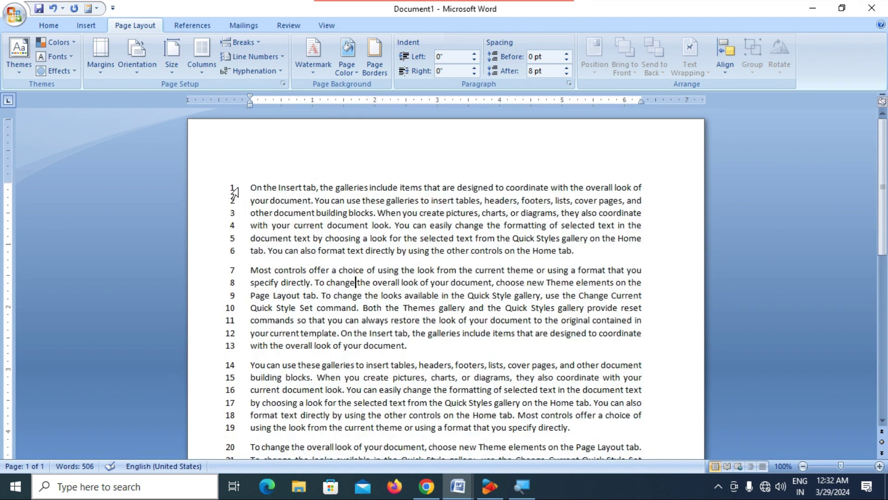
Delete the empty numbered line below the last paragraph of the document.
{"action": "scroll", "coordinate": [243, 239], "scroll_direction": "down", "scroll_amount": 3}
{"action": "scroll", "coordinate": [243, 239], "scroll_direction": "down", "scroll_amount": 5}
{"action": "left_click", "coordinate": [252, 279]}
{"action": "key", "text": "BackSpace"}
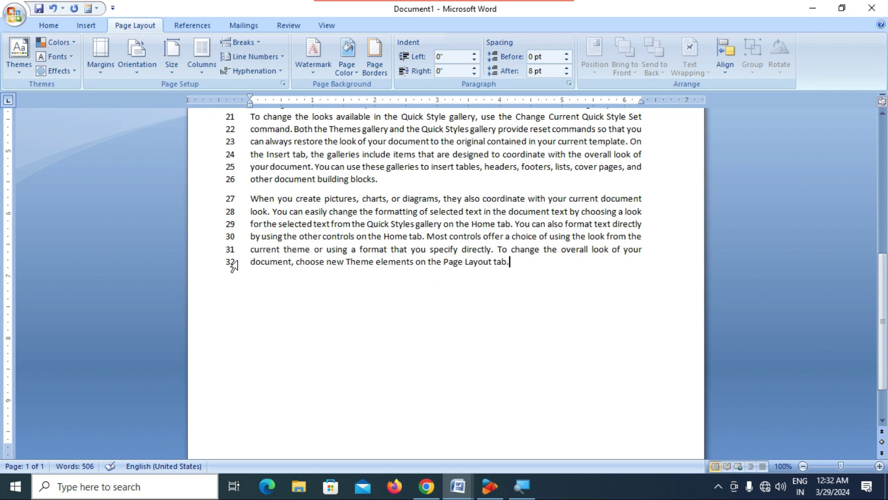
Examine the continuous line numbering from the last paragraph back to the first and across the paragraph boundaries.
{"action": "scroll", "coordinate": [245, 261], "scroll_direction": "up", "scroll_amount": 5}
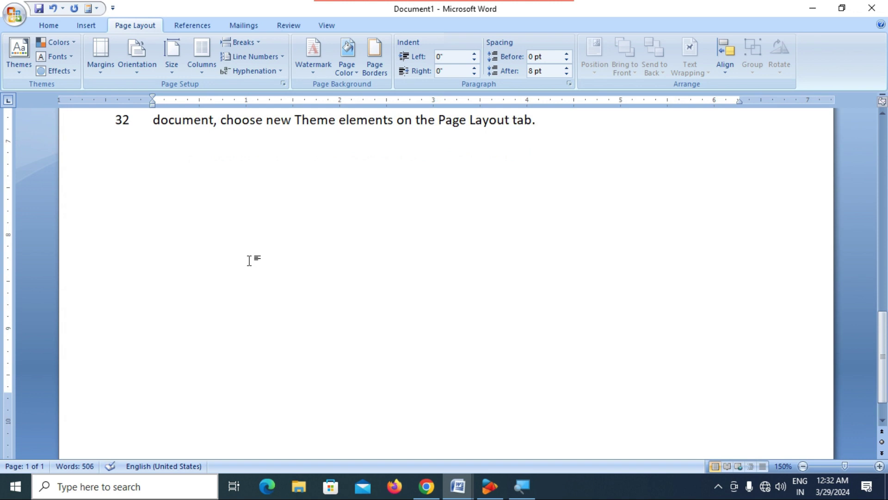
{"action": "scroll", "coordinate": [249, 260], "scroll_direction": "up", "scroll_amount": 5}
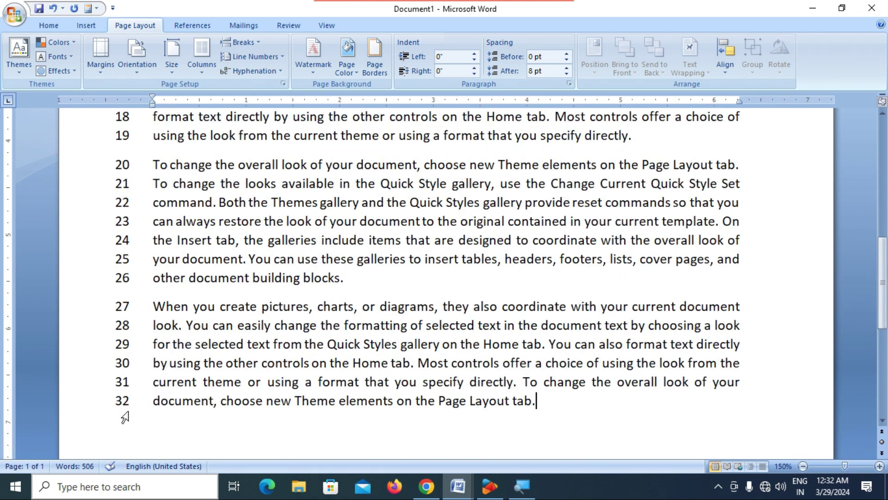
{"action": "scroll", "coordinate": [123, 393], "scroll_direction": "up", "scroll_amount": 6}
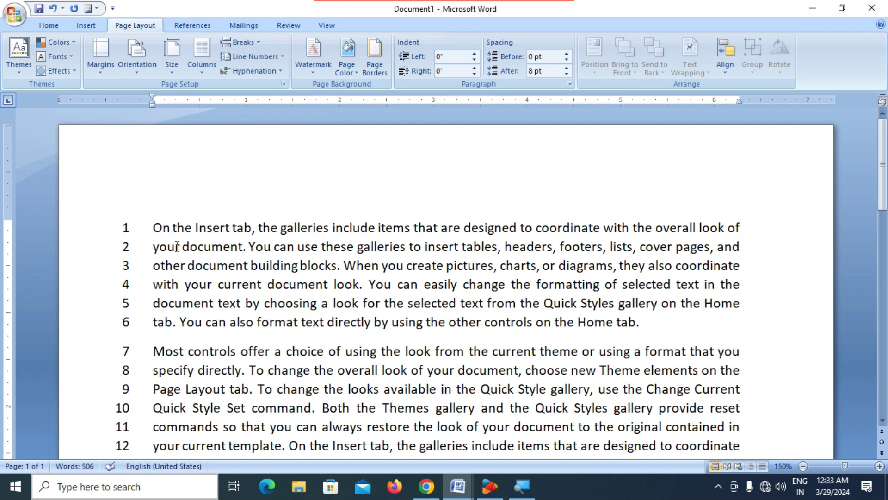
{"action": "left_click_drag", "start_coordinate": [153, 227], "coordinate": [206, 446]}
{"action": "scroll", "coordinate": [226, 347], "scroll_direction": "down", "scroll_amount": 4, "text": "ctrl"}
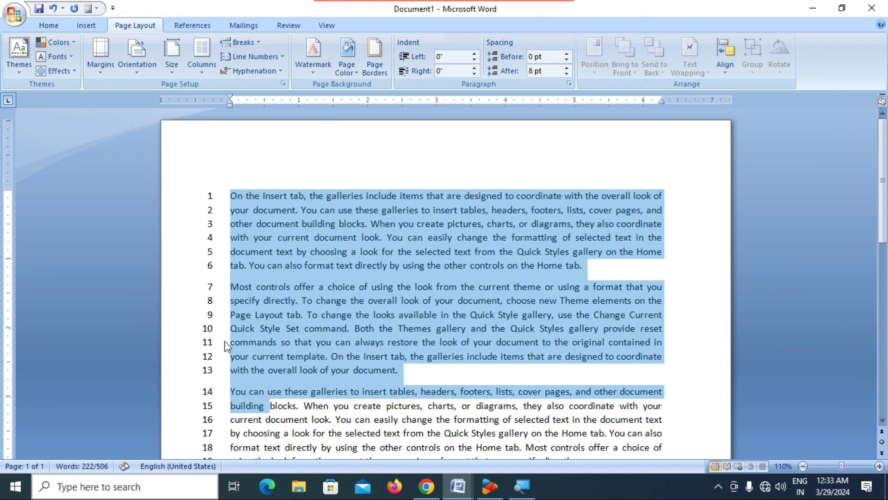
{"action": "scroll", "coordinate": [370, 365], "scroll_direction": "down", "scroll_amount": 3}
{"action": "scroll", "coordinate": [365, 358], "scroll_direction": "down", "scroll_amount": 2}
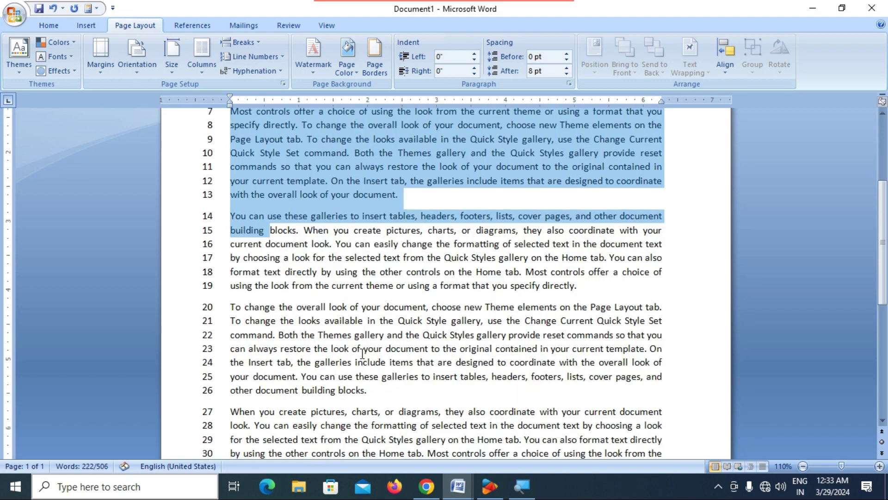
{"action": "scroll", "coordinate": [360, 369], "scroll_direction": "up", "scroll_amount": 2}
{"action": "scroll", "coordinate": [359, 356], "scroll_direction": "down", "scroll_amount": 3, "text": "ctrl"}
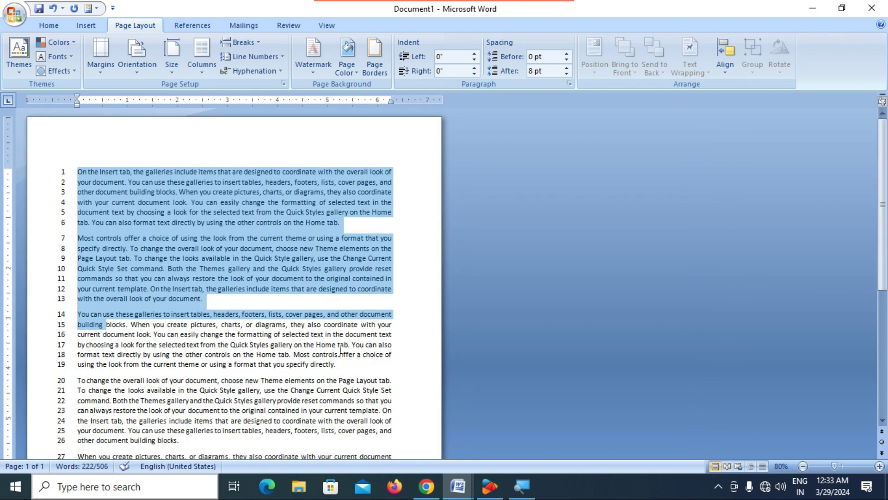
{"action": "scroll", "coordinate": [318, 350], "scroll_direction": "up", "scroll_amount": 1, "text": "ctrl"}
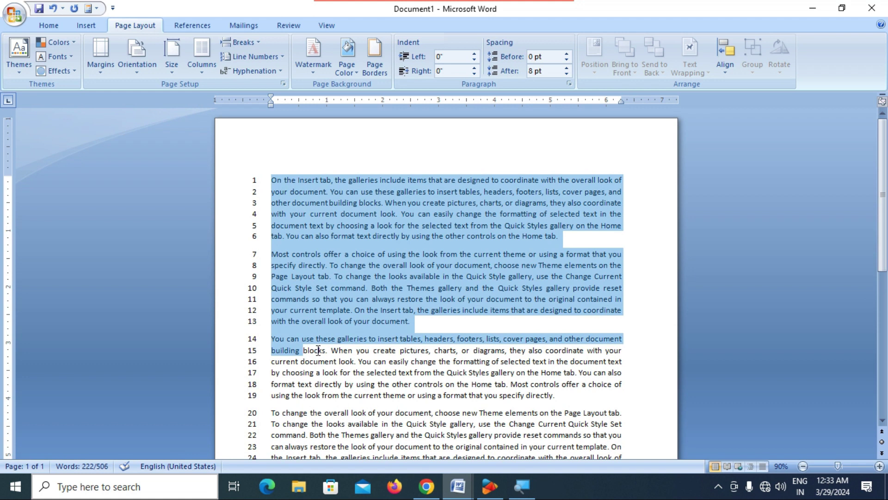
{"action": "left_click", "coordinate": [357, 397]}
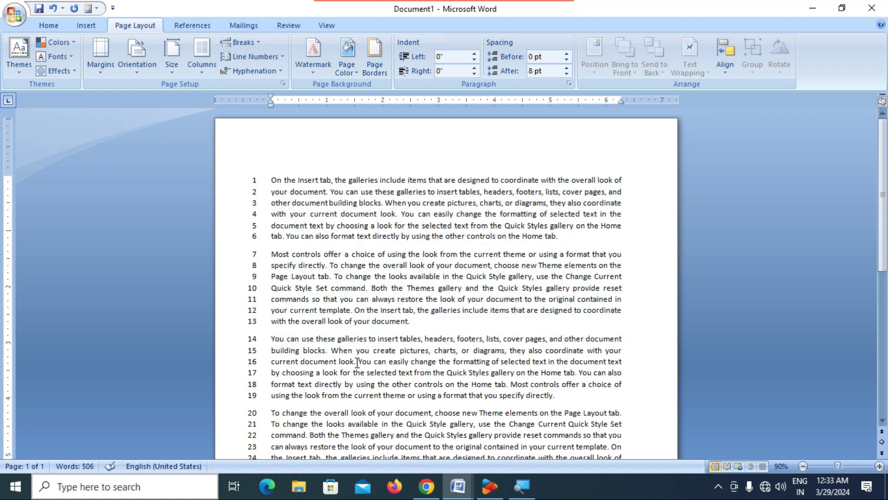
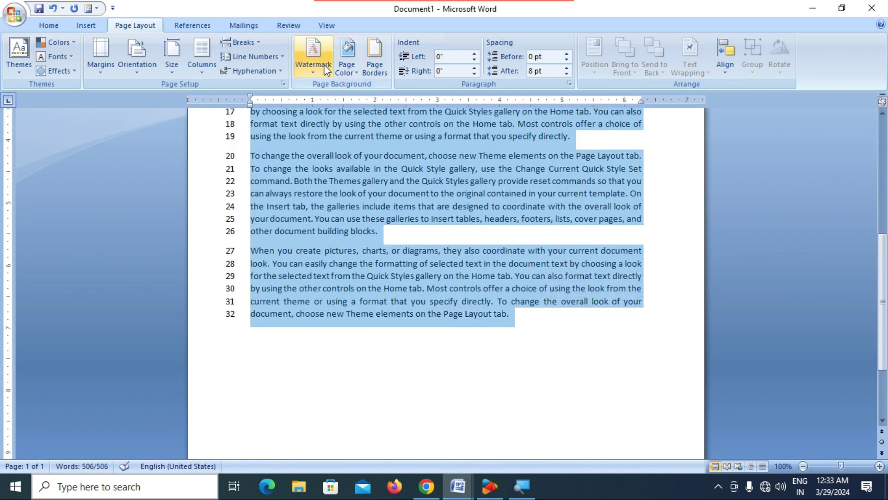
Remove the line numbers from the whole selected document and place the cursor after the last paragraph.
{"action": "left_click", "coordinate": [279, 56]}
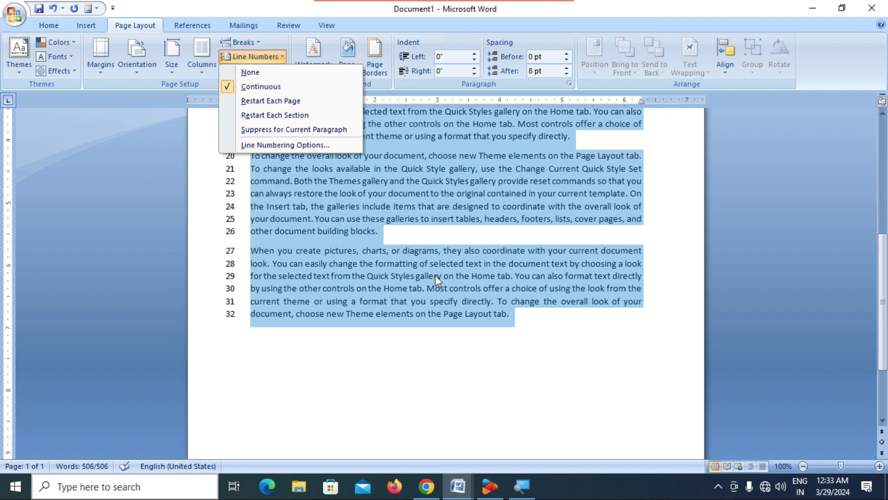
{"action": "left_click", "coordinate": [255, 73]}
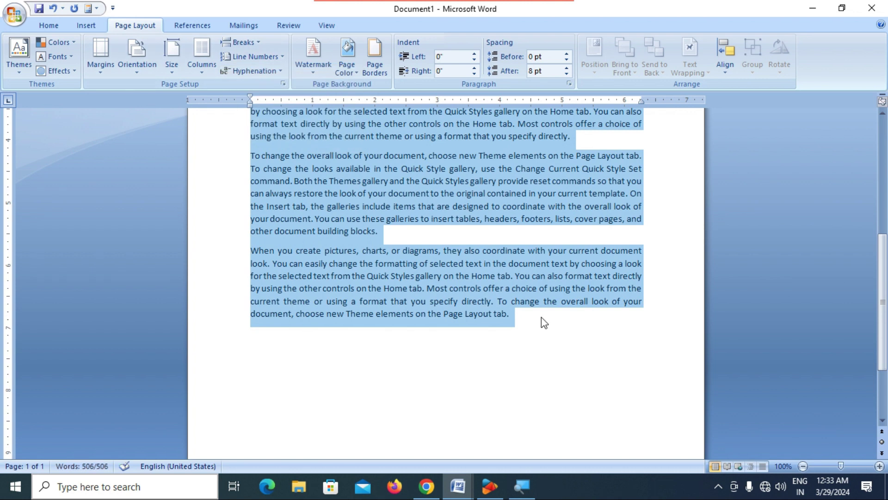
{"action": "left_click", "coordinate": [541, 318]}
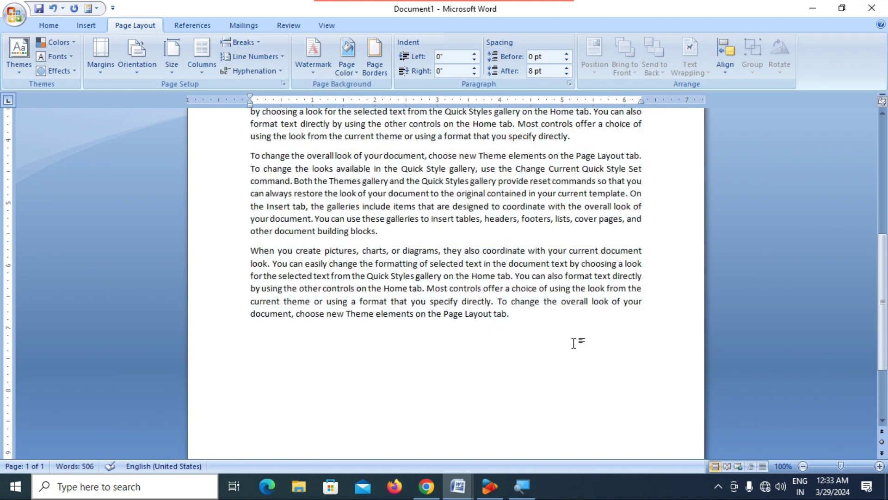
Insert a page break after the last paragraph and generate sample text on the new page with =rand(4,4).
{"action": "key", "text": "ctrl+Return"}
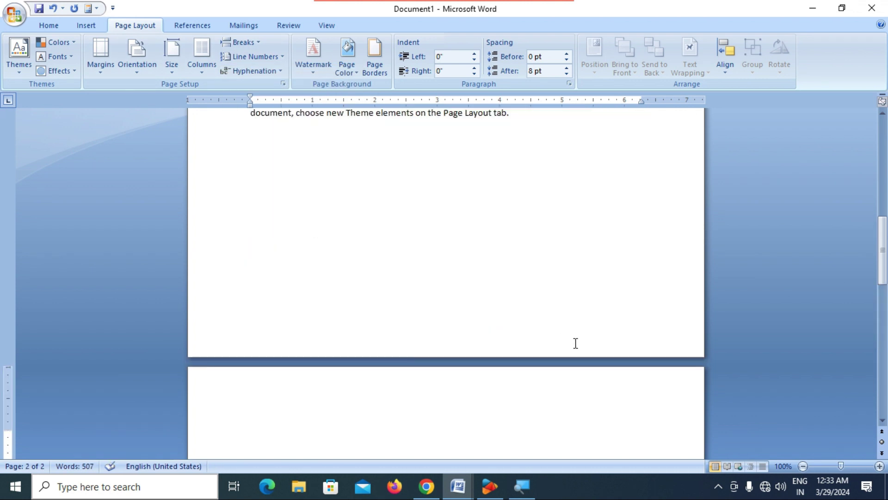
{"action": "scroll", "coordinate": [514, 317], "scroll_direction": "down", "scroll_amount": 1}
{"action": "type", "text": "=ra"}
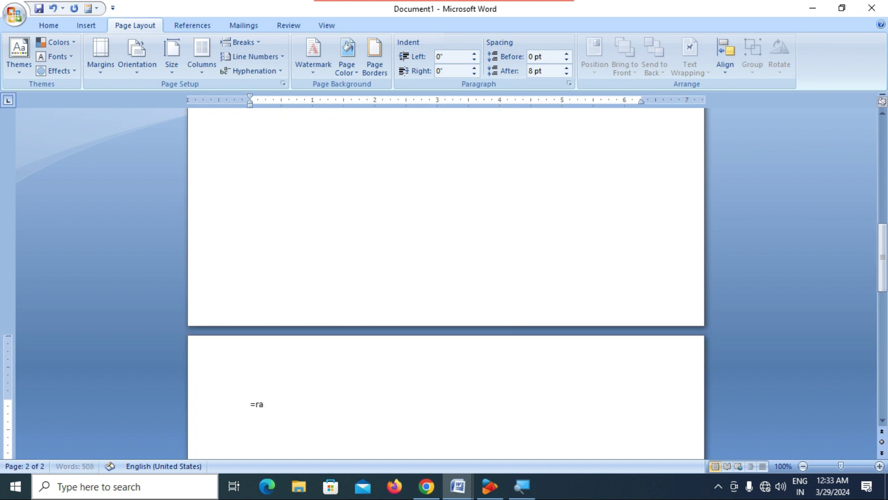
{"action": "type", "text": "nd("}
{"action": "type", "text": "4,4)"}
{"action": "key", "text": "Return"}
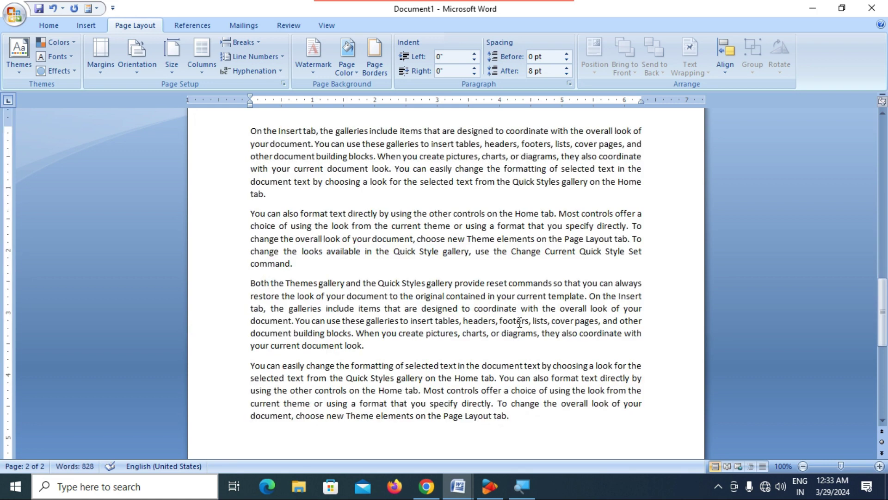
Show both pages side by side and apply continuous line numbers starting at the beginning of the first page.
{"action": "scroll", "coordinate": [422, 266], "scroll_direction": "down", "scroll_amount": 4}
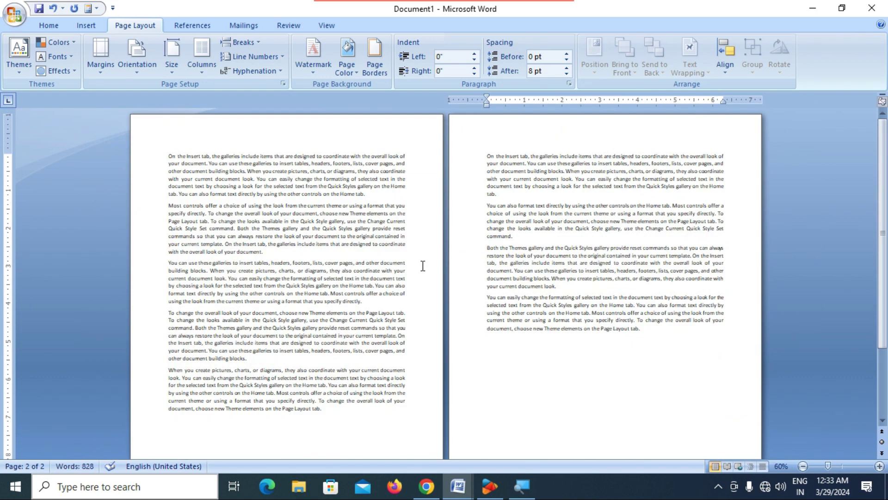
{"action": "scroll", "coordinate": [423, 265], "scroll_direction": "up", "scroll_amount": 1}
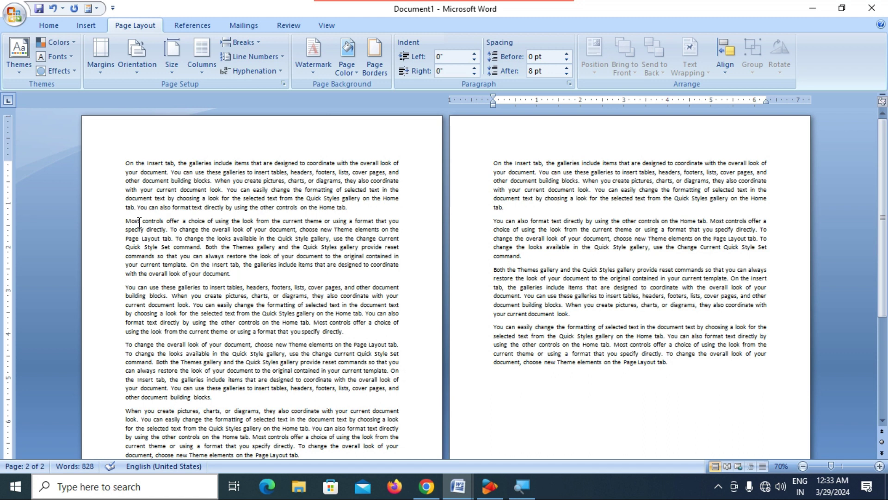
{"action": "left_click", "coordinate": [141, 173]}
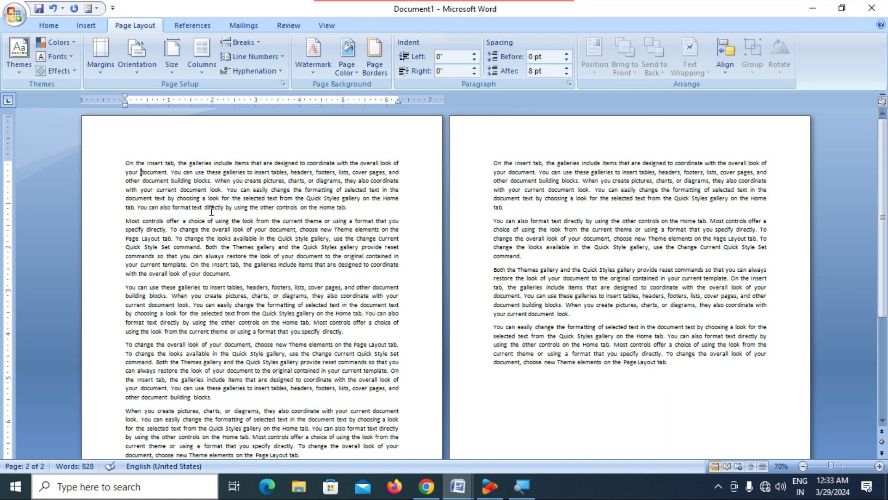
{"action": "left_click", "coordinate": [129, 162]}
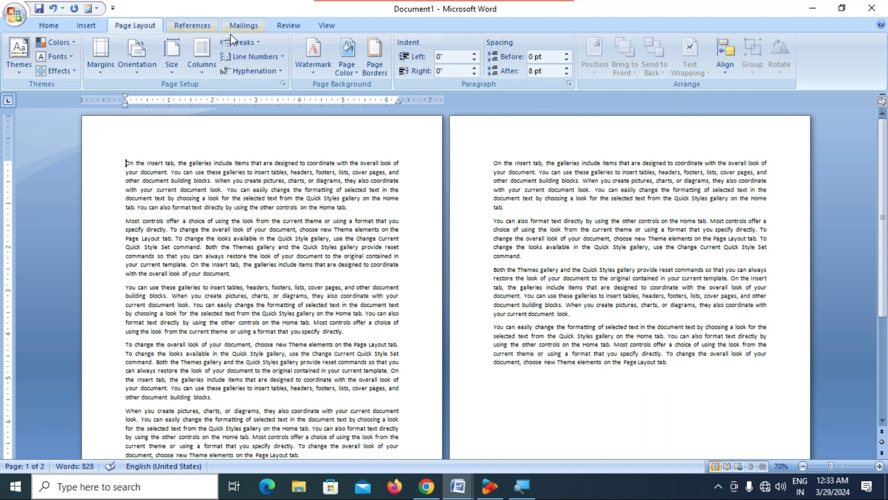
{"action": "left_click", "coordinate": [262, 57]}
{"action": "left_click", "coordinate": [263, 87]}
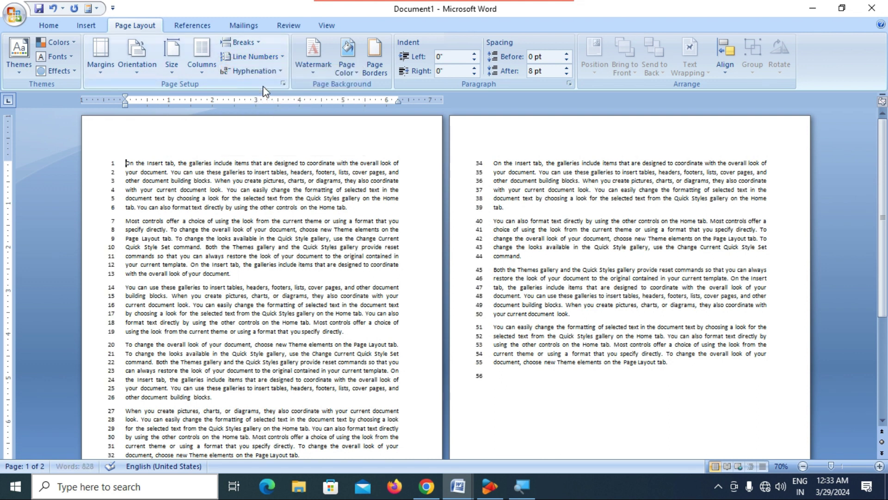
Delete the empty numbered line at the end of the first page and check the numbering across both pages.
{"action": "scroll", "coordinate": [213, 268], "scroll_direction": "down", "scroll_amount": 3}
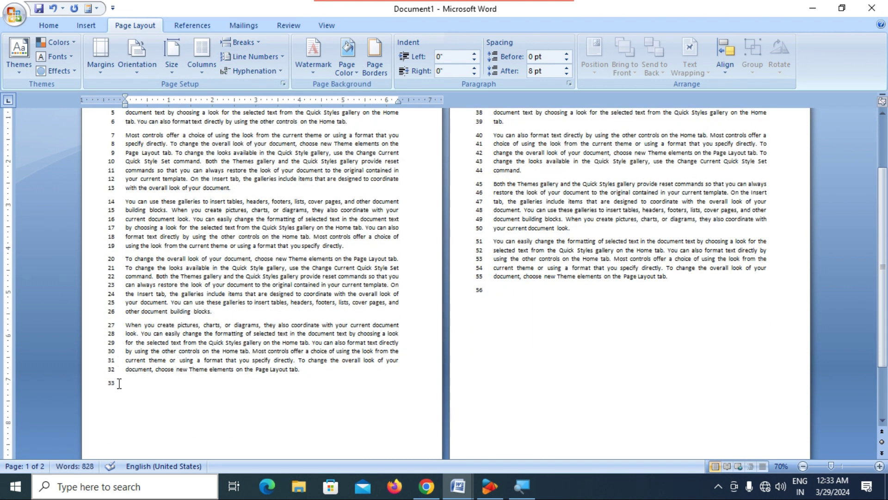
{"action": "key", "text": "BackSpace"}
{"action": "scroll", "coordinate": [284, 391], "scroll_direction": "up", "scroll_amount": 2}
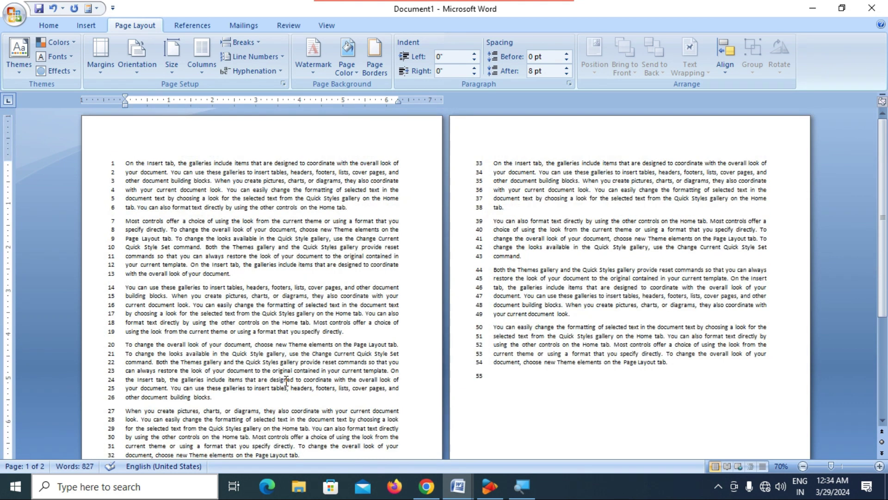
{"action": "scroll", "coordinate": [605, 312], "scroll_direction": "down", "scroll_amount": 3}
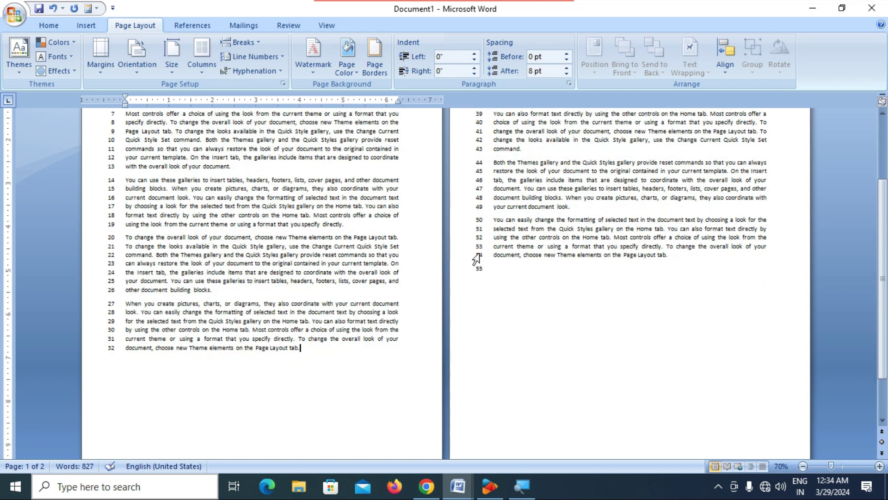
{"action": "scroll", "coordinate": [468, 266], "scroll_direction": "up", "scroll_amount": 5}
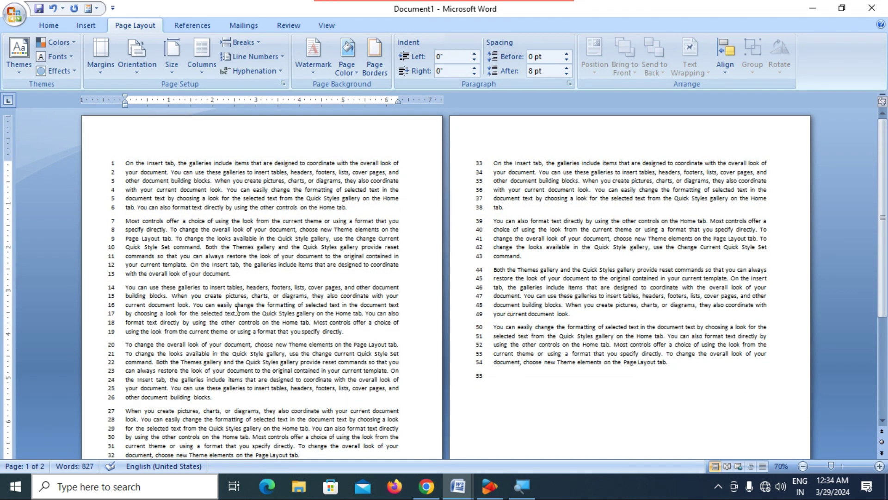
Set the line numbering to restart on each page and compare the numbers on both pages.
{"action": "left_click", "coordinate": [205, 262]}
{"action": "left_click", "coordinate": [126, 163]}
{"action": "left_click", "coordinate": [592, 239]}
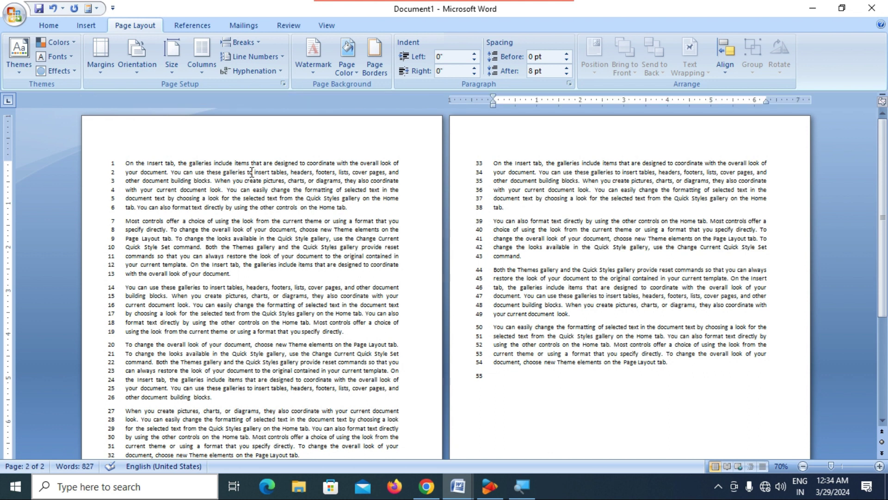
{"action": "left_click", "coordinate": [220, 161]}
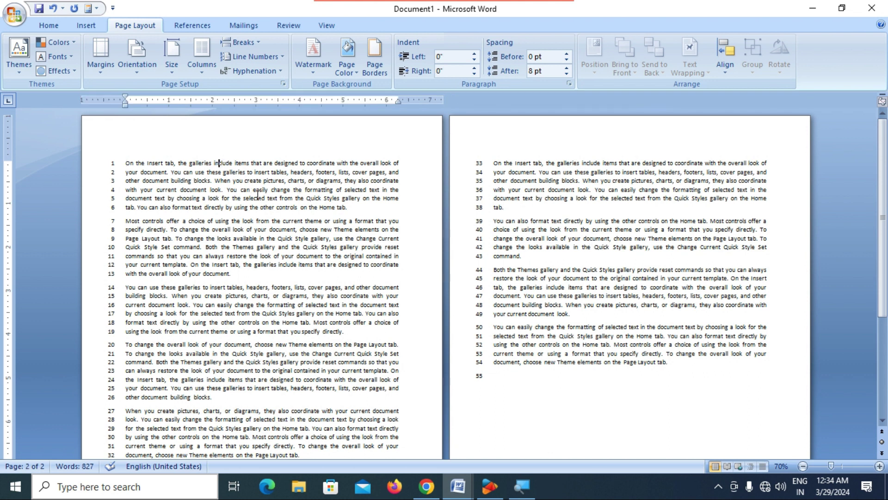
{"action": "left_click", "coordinate": [256, 59]}
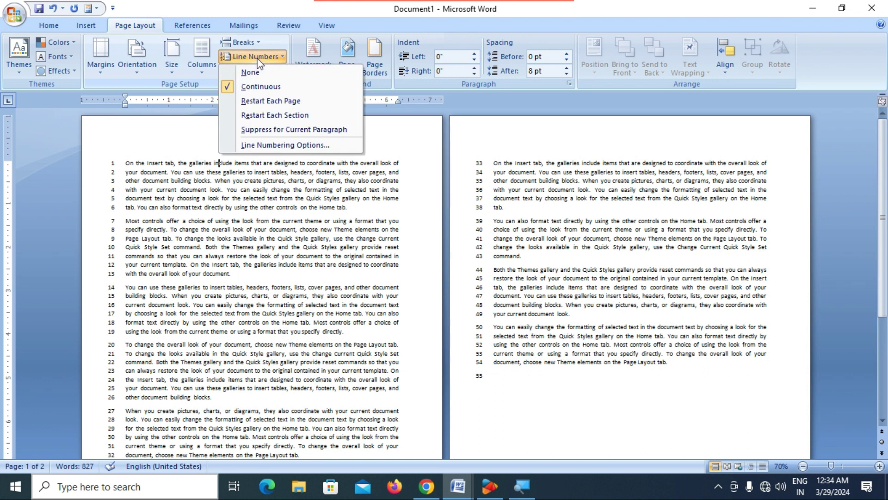
{"action": "left_click", "coordinate": [259, 103]}
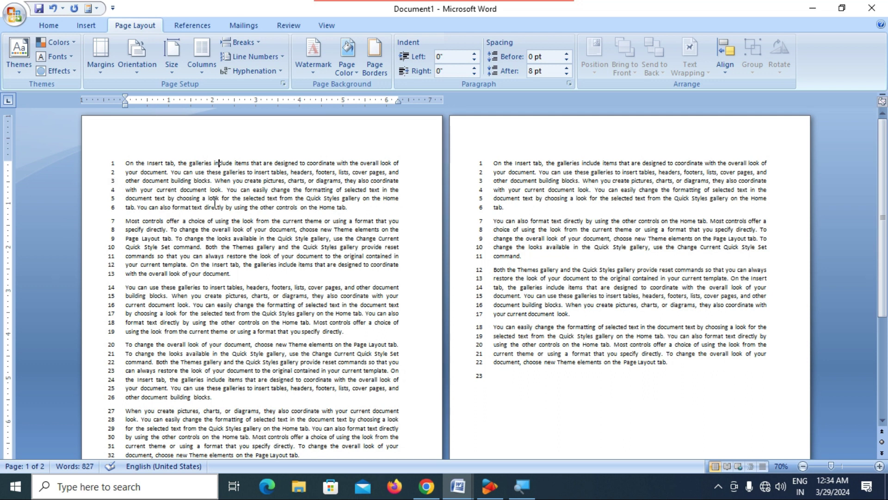
{"action": "scroll", "coordinate": [214, 203], "scroll_direction": "down", "scroll_amount": 5}
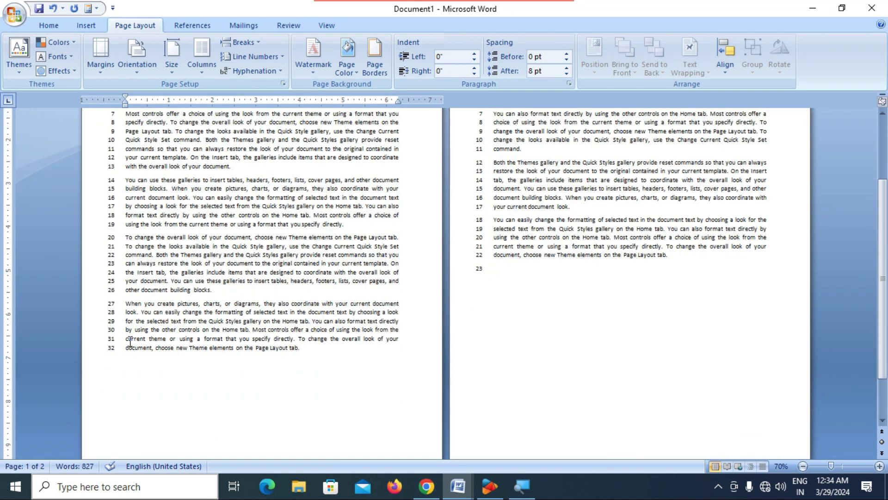
{"action": "scroll", "coordinate": [549, 331], "scroll_direction": "up", "scroll_amount": 5}
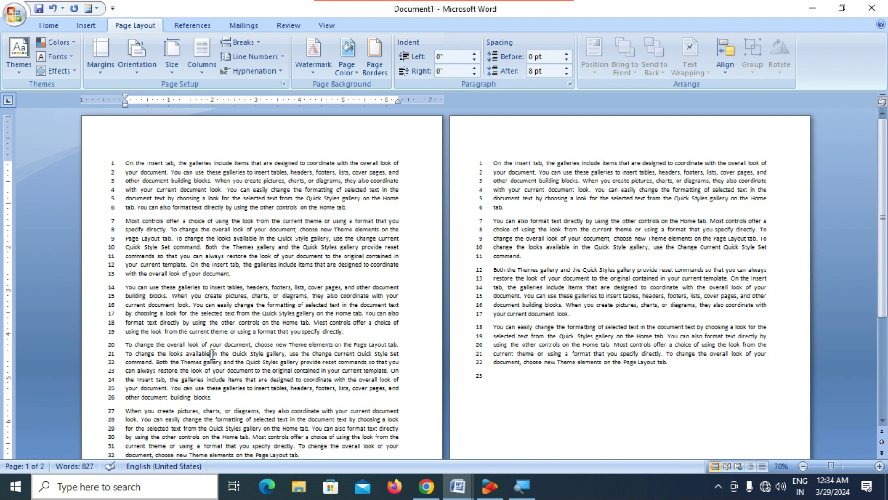
Turn off line numbering for both pages by setting it to None.
{"action": "left_click", "coordinate": [282, 57]}
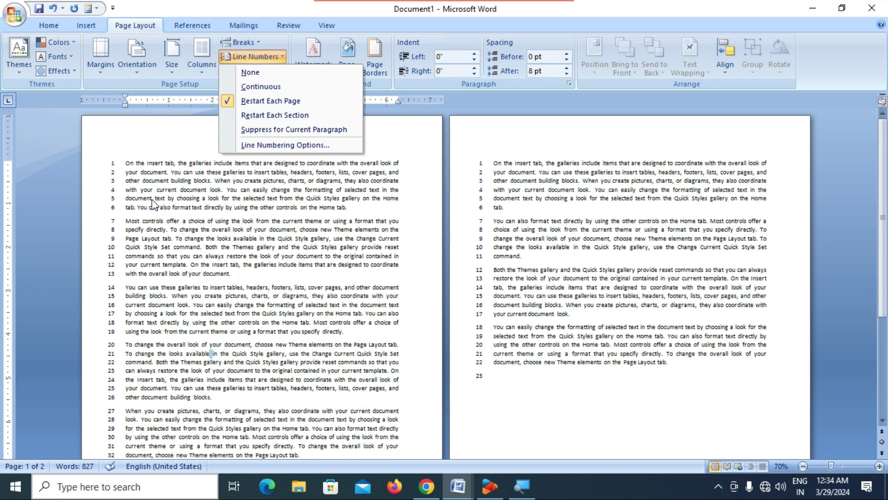
{"action": "left_click", "coordinate": [244, 73]}
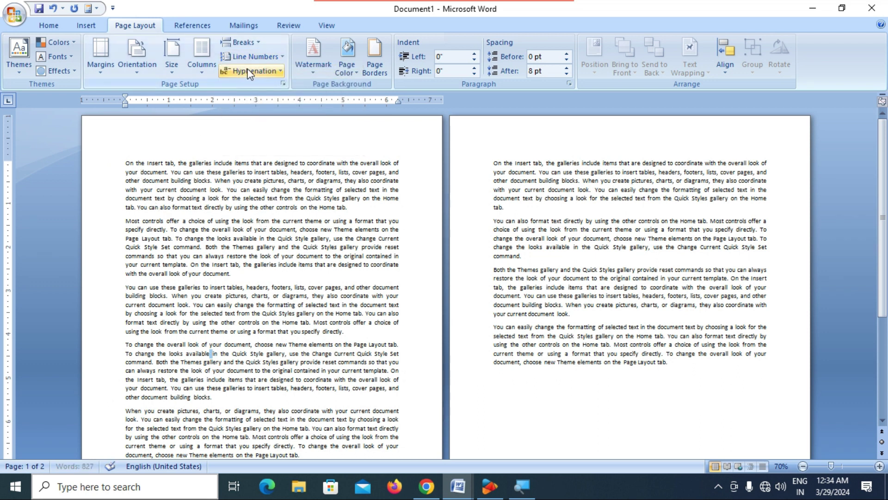
{"action": "left_click", "coordinate": [145, 229]}
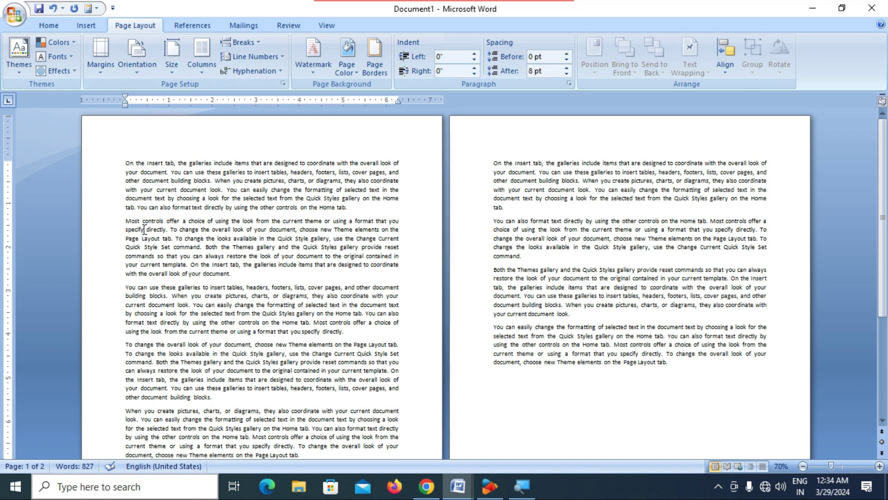
Try line numbering that restarts each section across both pages, and set it back to None.
{"action": "left_click", "coordinate": [256, 56]}
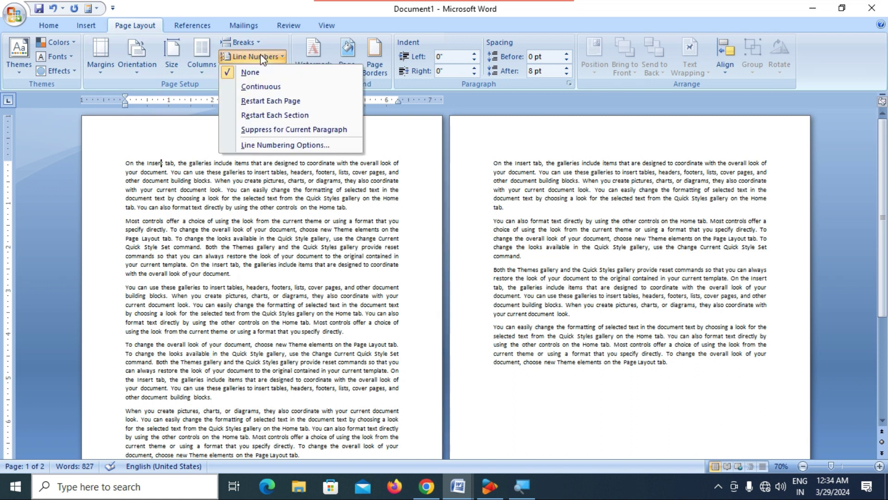
{"action": "left_click", "coordinate": [273, 115]}
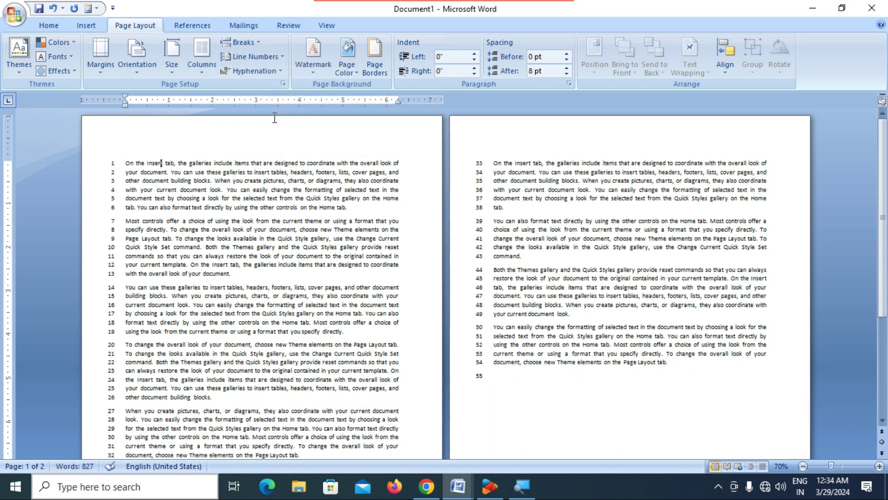
{"action": "left_click", "coordinate": [259, 57]}
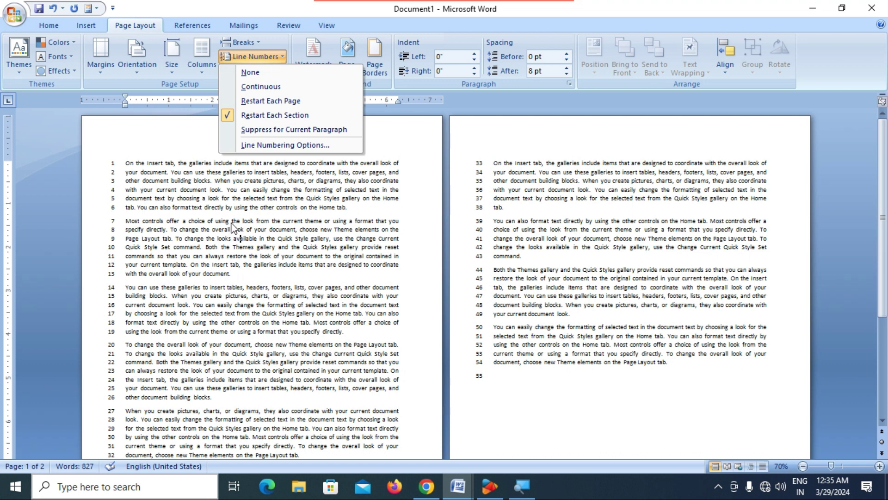
{"action": "left_click", "coordinate": [239, 241]}
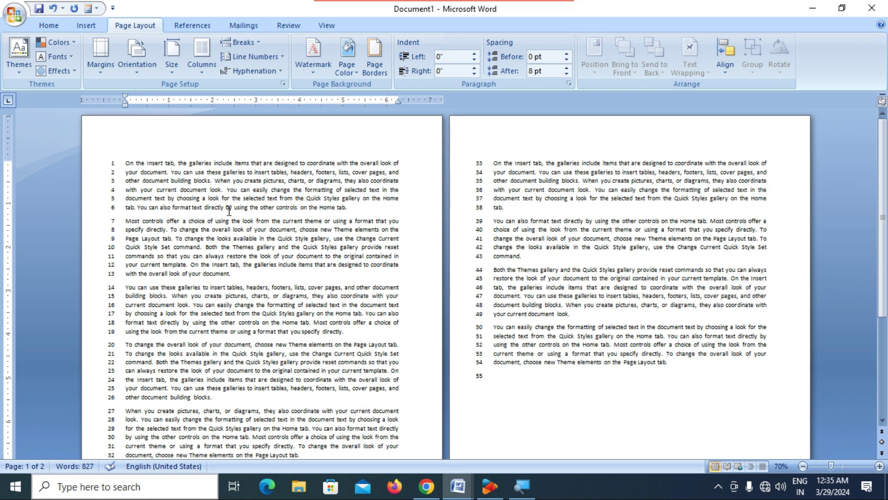
{"action": "left_click", "coordinate": [257, 60]}
{"action": "left_click", "coordinate": [252, 76]}
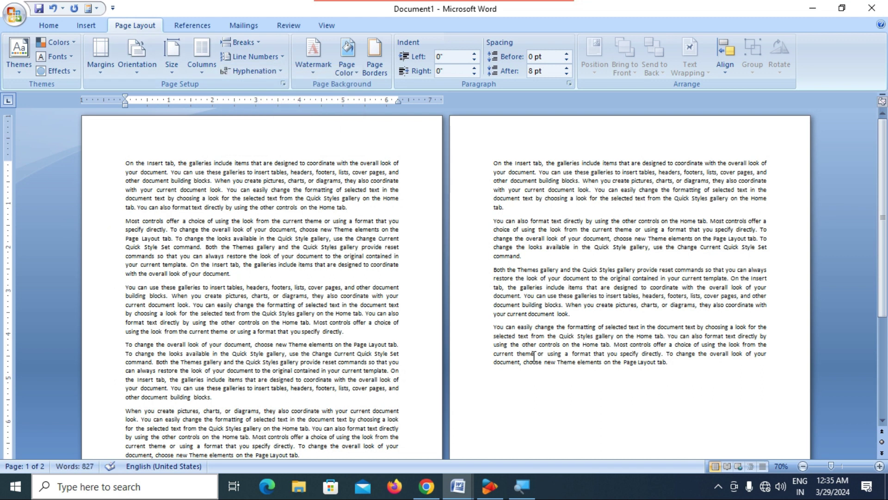
Enlarge the first page and highlight its first three paragraphs in turn to examine how the text divides into sections.
{"action": "scroll", "coordinate": [532, 354], "scroll_direction": "up", "scroll_amount": 3, "text": "ctrl"}
{"action": "scroll", "coordinate": [527, 350], "scroll_direction": "up", "scroll_amount": 1, "text": "ctrl"}
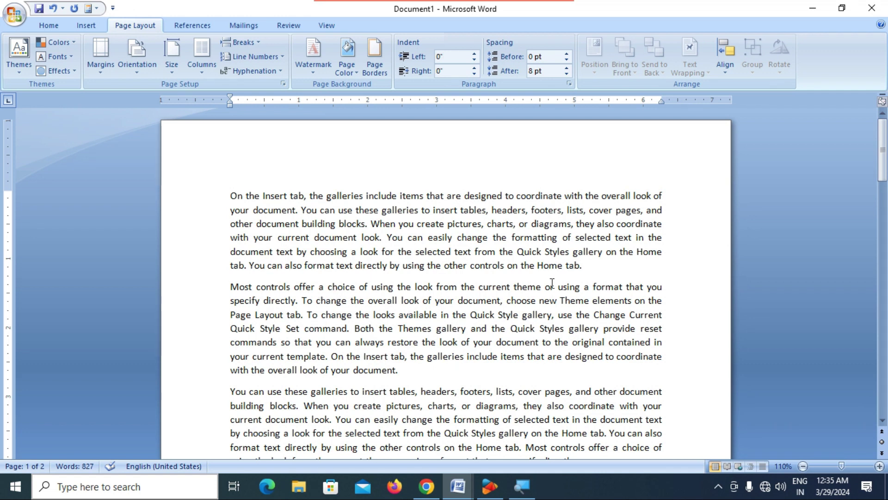
{"action": "double_click", "coordinate": [230, 195]}
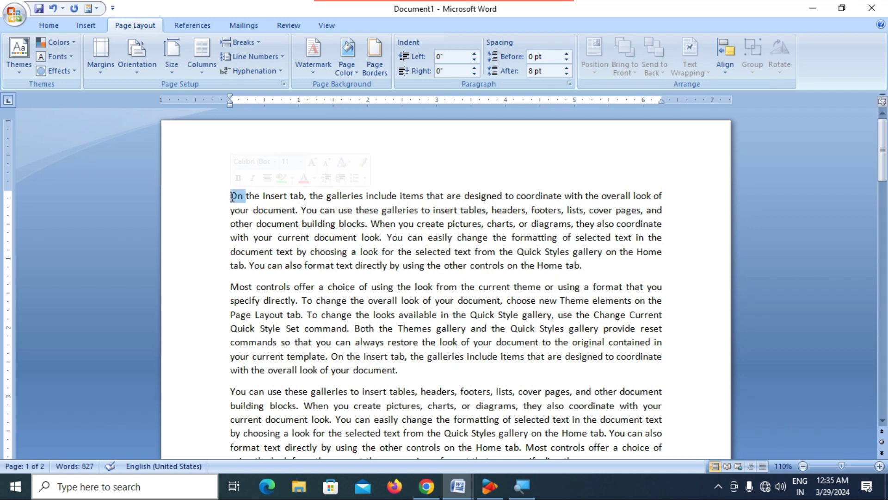
{"action": "left_click", "coordinate": [230, 195]}
{"action": "left_click_drag", "start_coordinate": [230, 195], "coordinate": [594, 276]}
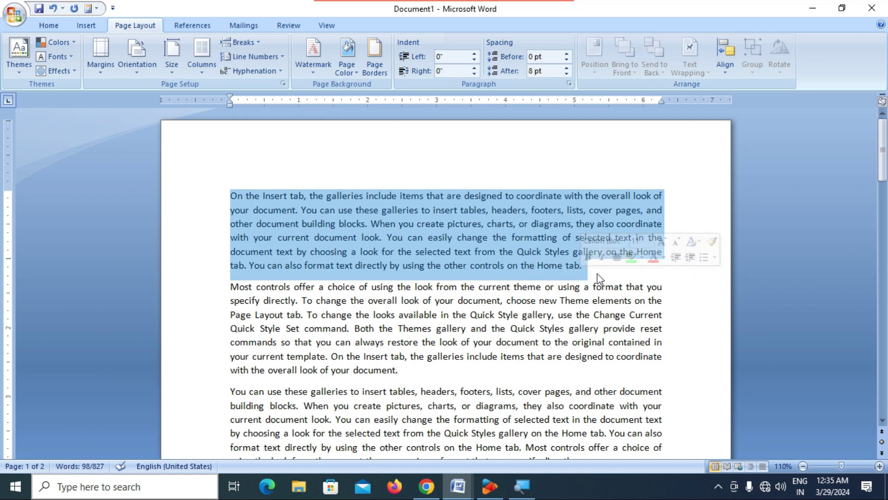
{"action": "left_click", "coordinate": [597, 273]}
{"action": "left_click_drag", "start_coordinate": [235, 285], "coordinate": [416, 368]}
{"action": "left_click", "coordinate": [394, 422]}
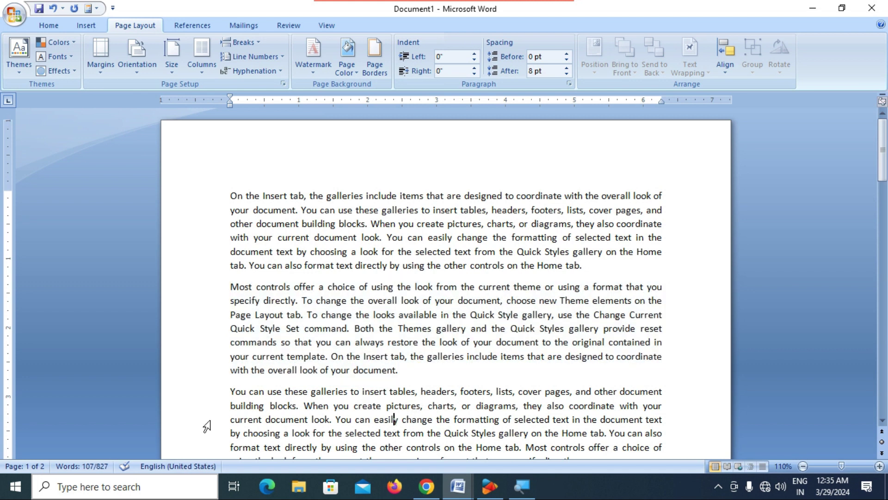
{"action": "left_click_drag", "start_coordinate": [231, 391], "coordinate": [257, 422]}
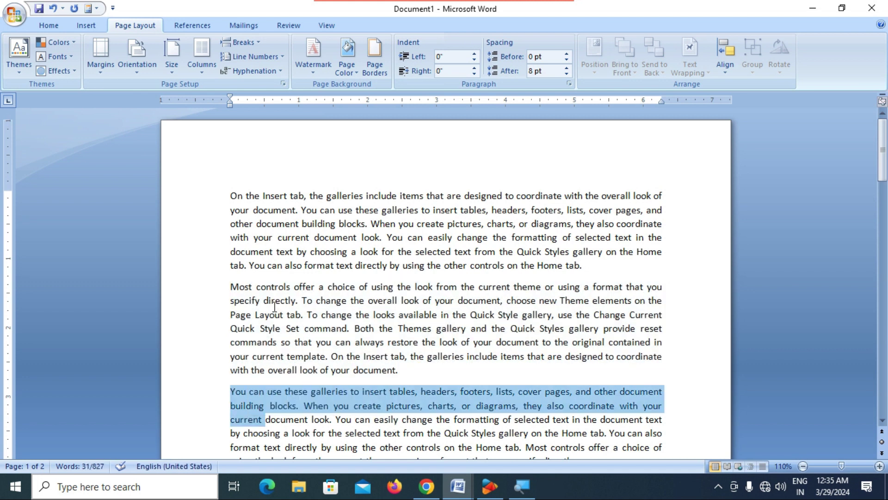
Insert a continuous section break before the second paragraph and display the formatting marks.
{"action": "left_click", "coordinate": [231, 286]}
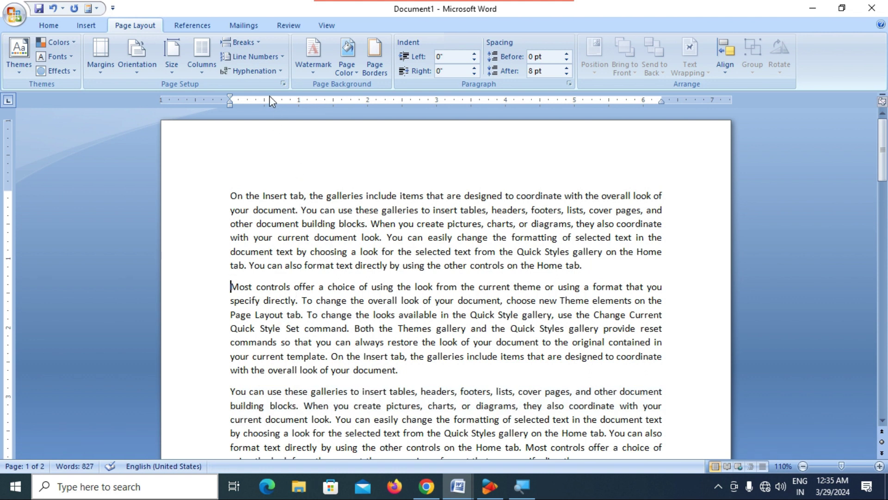
{"action": "left_click", "coordinate": [258, 44]}
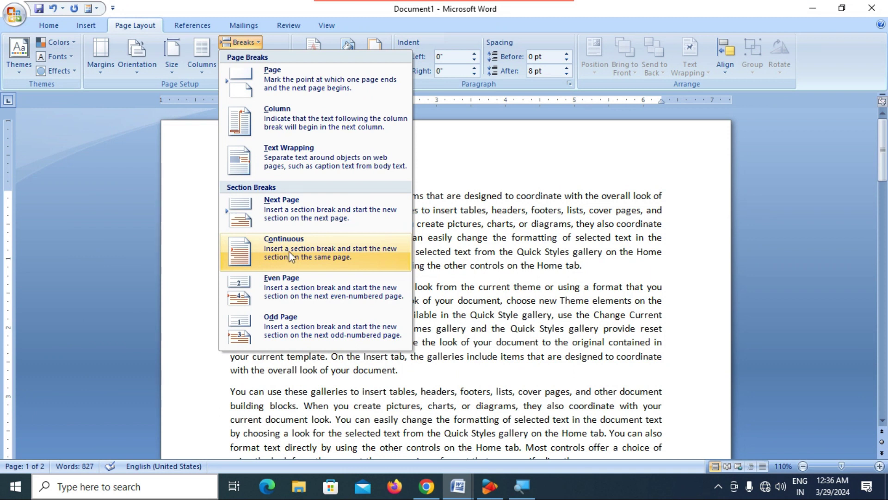
{"action": "left_click", "coordinate": [290, 251]}
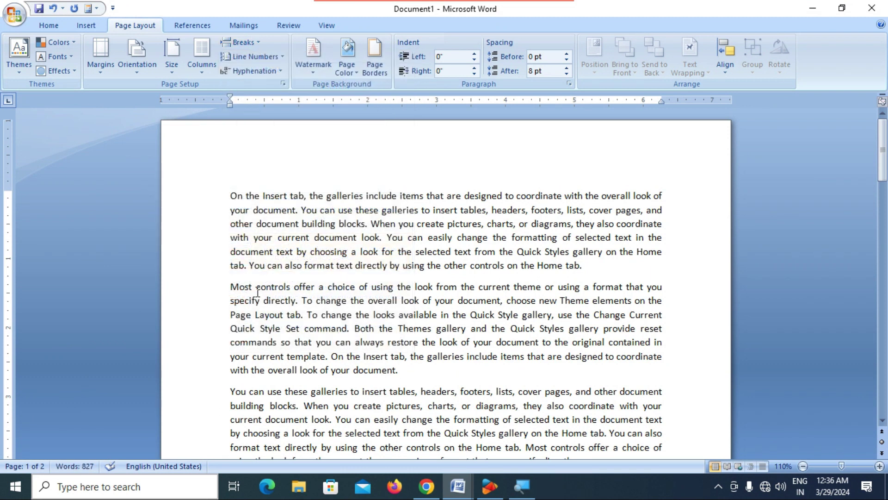
{"action": "left_click", "coordinate": [47, 26]}
{"action": "left_click", "coordinate": [431, 47]}
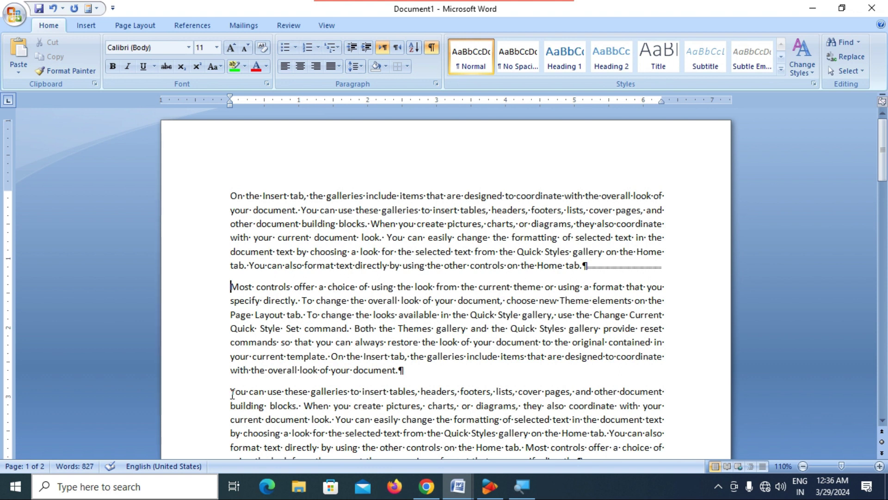
Insert continuous section breaks before the remaining paragraphs on both pages, and hide the formatting marks.
{"action": "left_click", "coordinate": [232, 392]}
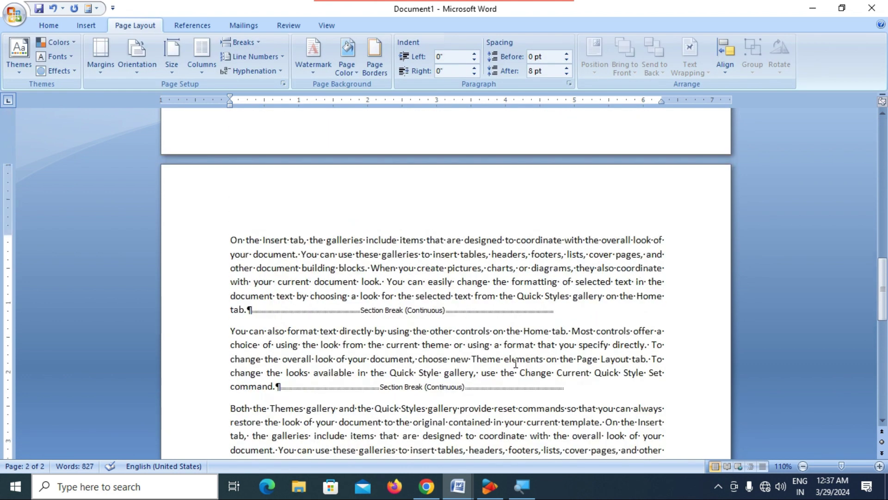
{"action": "key", "text": "ctrl+Return"}
{"action": "scroll", "coordinate": [497, 330], "scroll_direction": "up", "scroll_amount": 10}
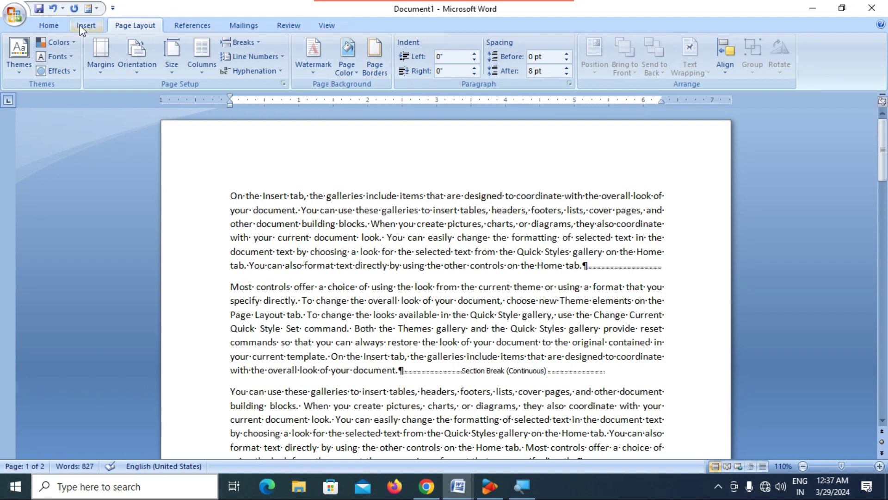
{"action": "left_click", "coordinate": [56, 25]}
{"action": "left_click", "coordinate": [431, 48]}
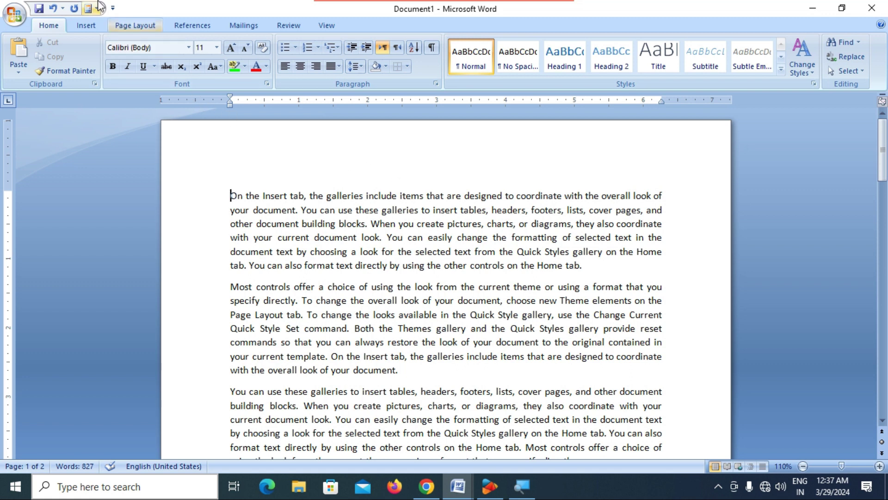
Apply line numbers that restart each section with the cursor at the start of the first paragraph.
{"action": "left_click", "coordinate": [139, 28]}
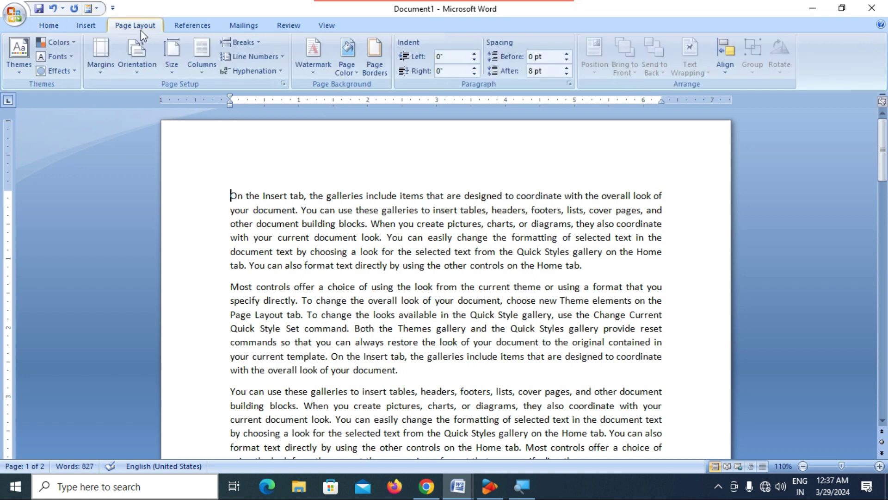
{"action": "left_click", "coordinate": [267, 55]}
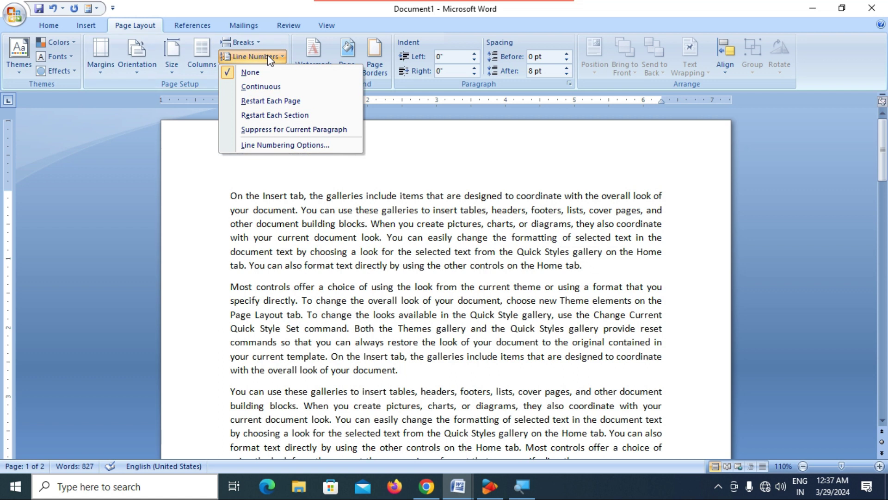
{"action": "left_click", "coordinate": [275, 116]}
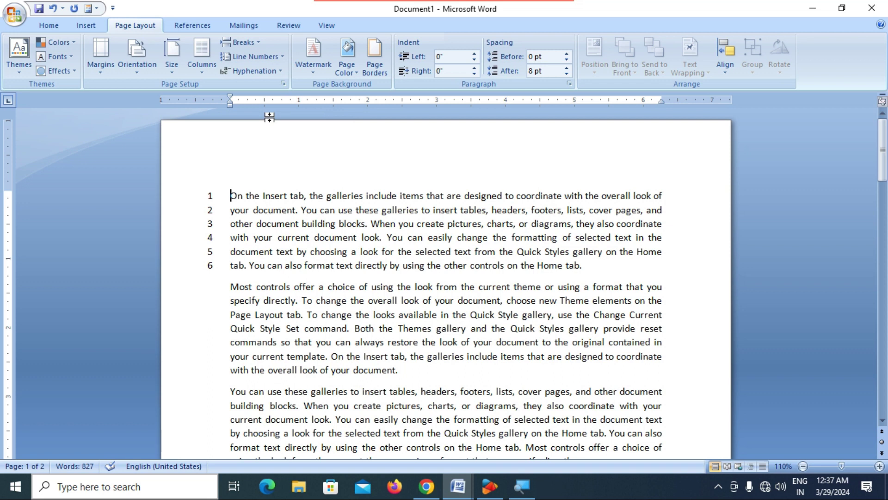
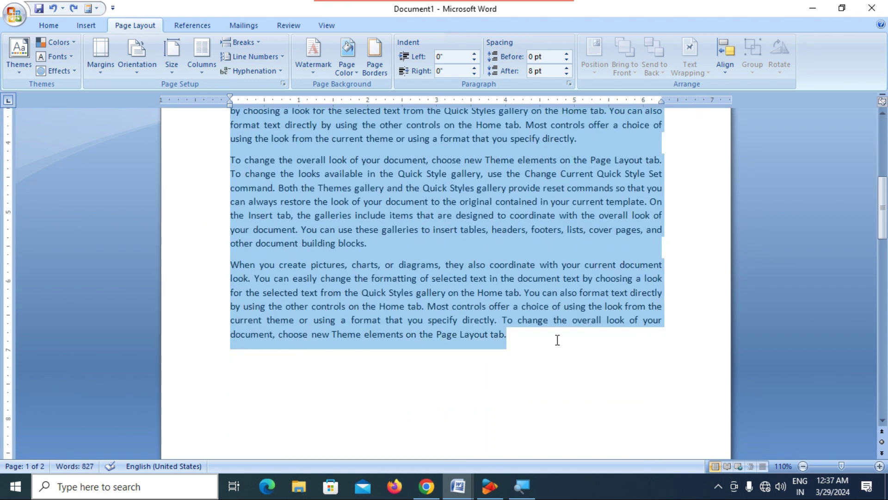
Apply Restart Each Section line numbering to the selected paragraphs spanning the document's sections.
{"action": "left_click", "coordinate": [268, 57]}
{"action": "left_click", "coordinate": [280, 116]}
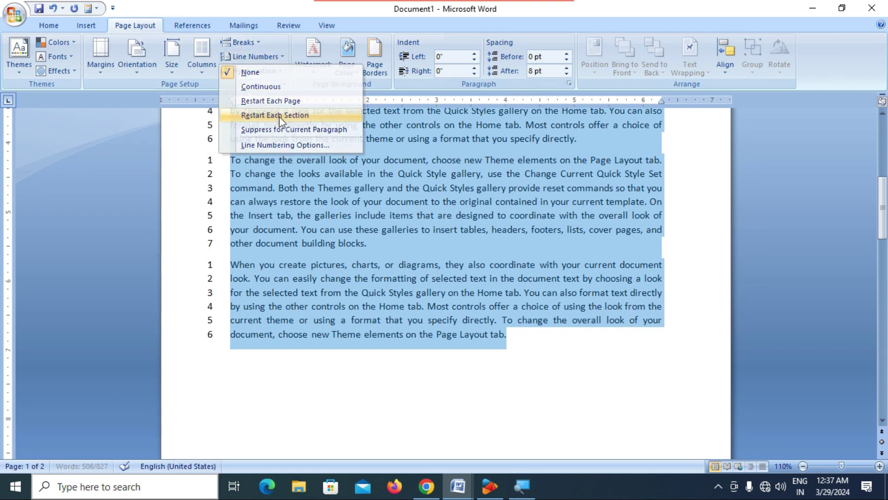
{"action": "left_click", "coordinate": [333, 259]}
{"action": "scroll", "coordinate": [323, 268], "scroll_direction": "up", "scroll_amount": 10}
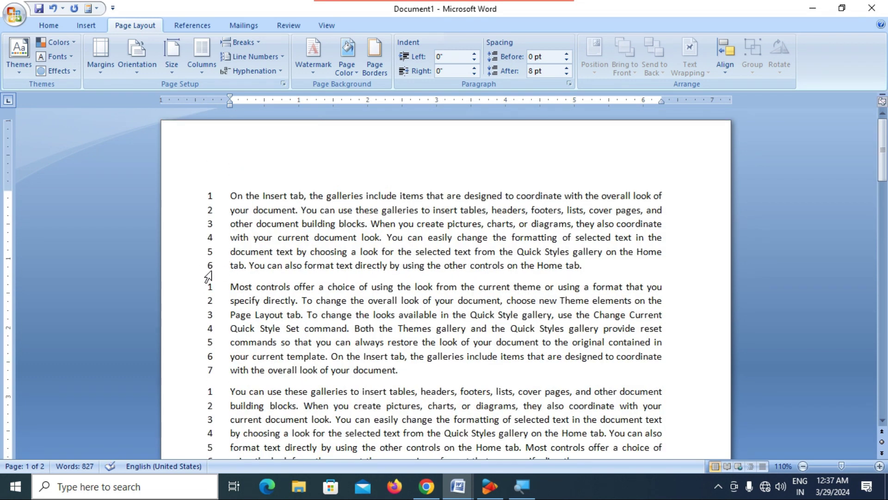
Examine the line numbers section by section from the first page through the last paragraph of the second page.
{"action": "scroll", "coordinate": [225, 268], "scroll_direction": "down", "scroll_amount": 1}
{"action": "scroll", "coordinate": [225, 268], "scroll_direction": "down", "scroll_amount": 1}
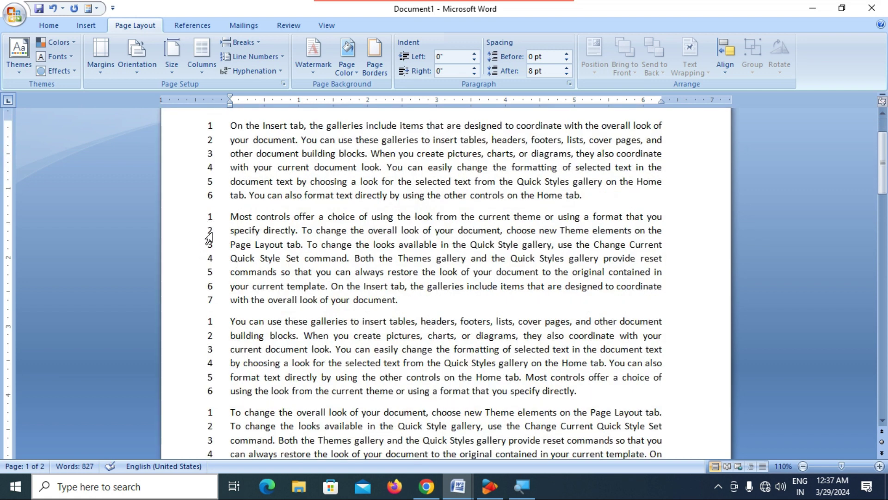
{"action": "scroll", "coordinate": [261, 303], "scroll_direction": "down", "scroll_amount": 2}
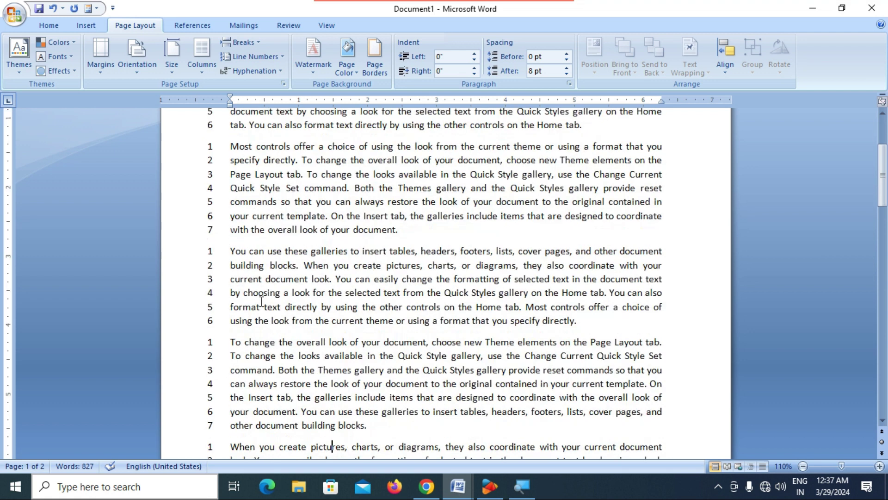
{"action": "scroll", "coordinate": [235, 324], "scroll_direction": "down", "scroll_amount": 2}
{"action": "left_click", "coordinate": [254, 354]}
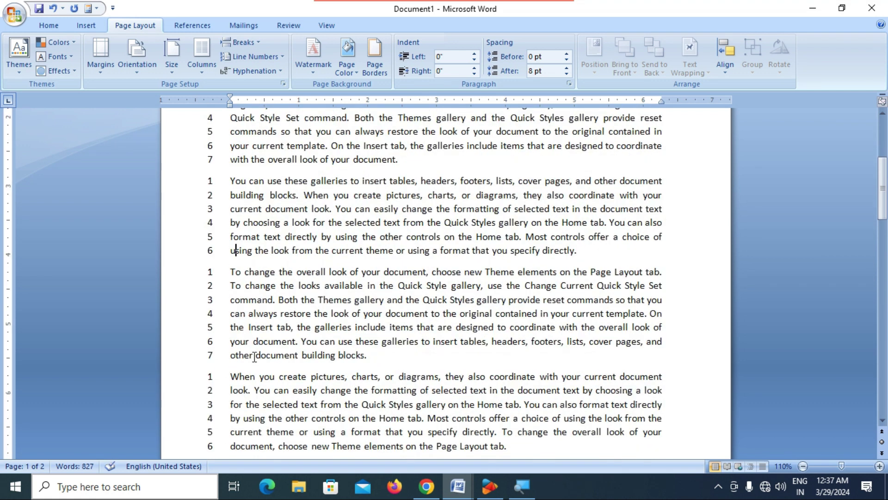
{"action": "scroll", "coordinate": [257, 342], "scroll_direction": "down", "scroll_amount": 4}
{"action": "scroll", "coordinate": [266, 304], "scroll_direction": "down", "scroll_amount": 15}
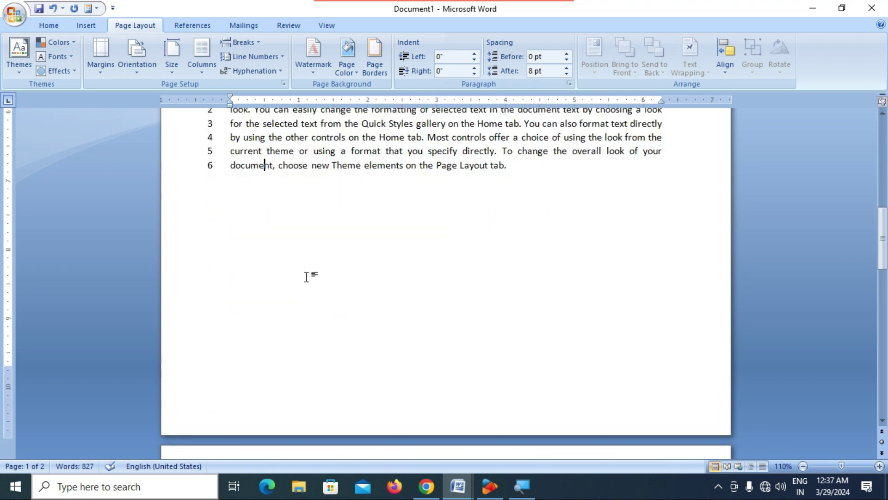
{"action": "scroll", "coordinate": [256, 301], "scroll_direction": "down", "scroll_amount": 2}
{"action": "scroll", "coordinate": [251, 301], "scroll_direction": "down", "scroll_amount": 1}
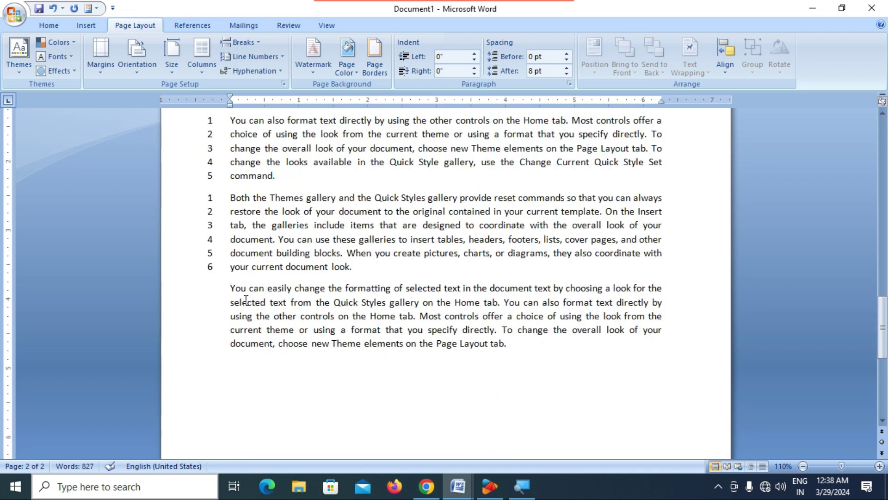
Apply Restart Each Section line numbering to the last paragraph on the second page.
{"action": "left_click_drag", "start_coordinate": [232, 288], "coordinate": [512, 347]}
{"action": "left_click", "coordinate": [276, 58]}
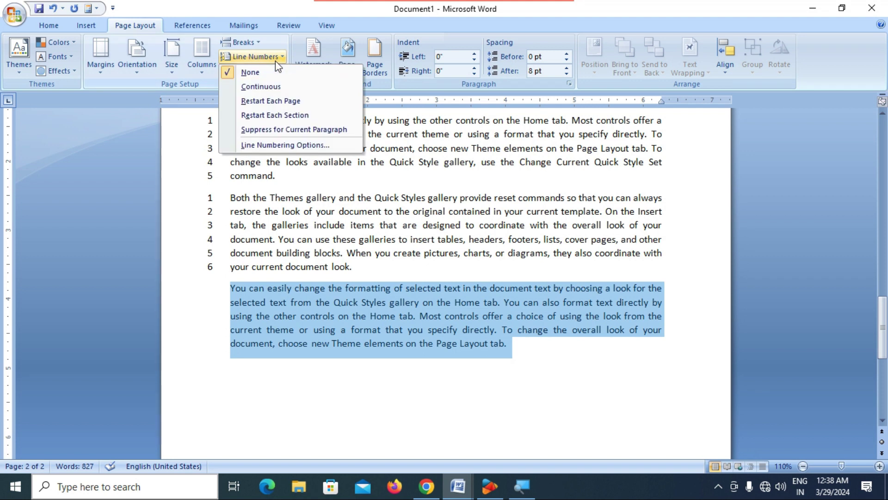
{"action": "left_click", "coordinate": [268, 117]}
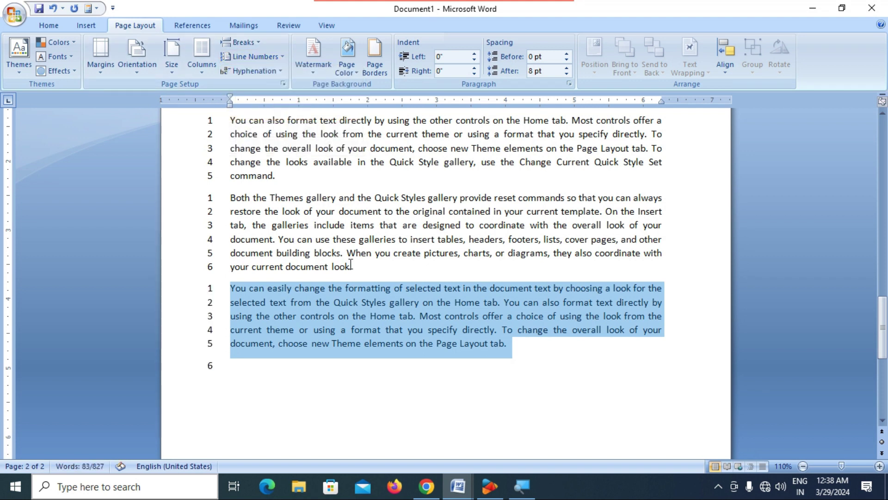
{"action": "left_click", "coordinate": [356, 343]}
{"action": "scroll", "coordinate": [337, 324], "scroll_direction": "up", "scroll_amount": 12}
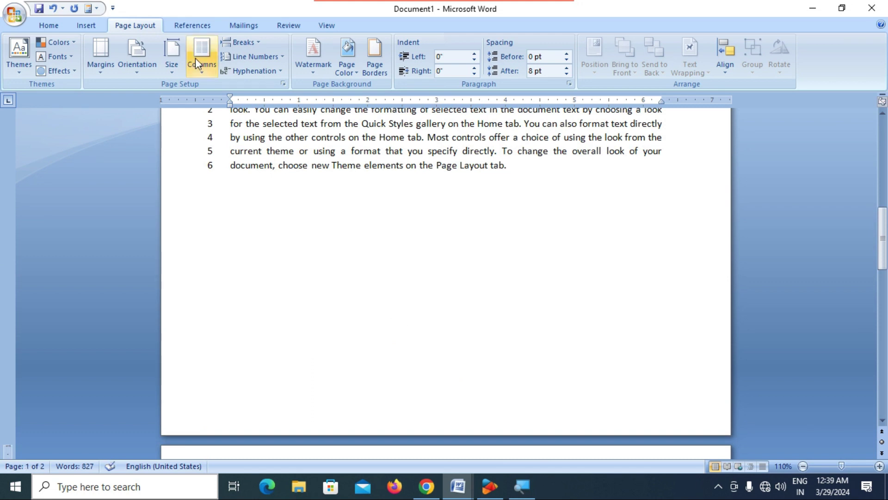
{"action": "left_click", "coordinate": [268, 56]}
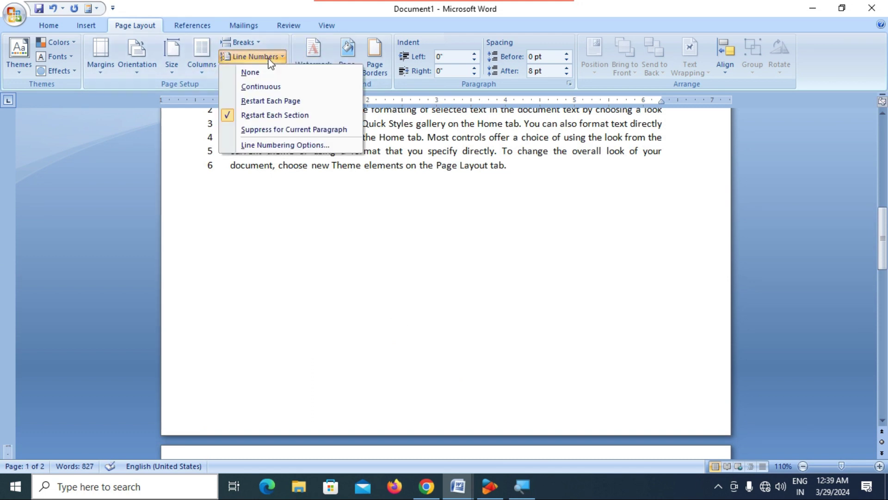
{"action": "left_click", "coordinate": [269, 58]}
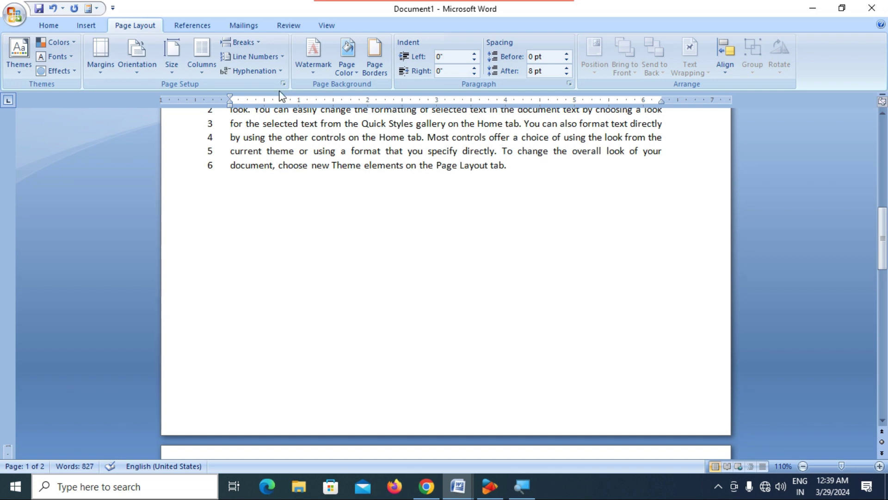
{"action": "left_click", "coordinate": [262, 56]}
Select the whole document and remove its line numbers.
{"action": "scroll", "coordinate": [308, 284], "scroll_direction": "down", "scroll_amount": 8}
{"action": "scroll", "coordinate": [307, 263], "scroll_direction": "up", "scroll_amount": 7}
{"action": "scroll", "coordinate": [305, 263], "scroll_direction": "up", "scroll_amount": 11}
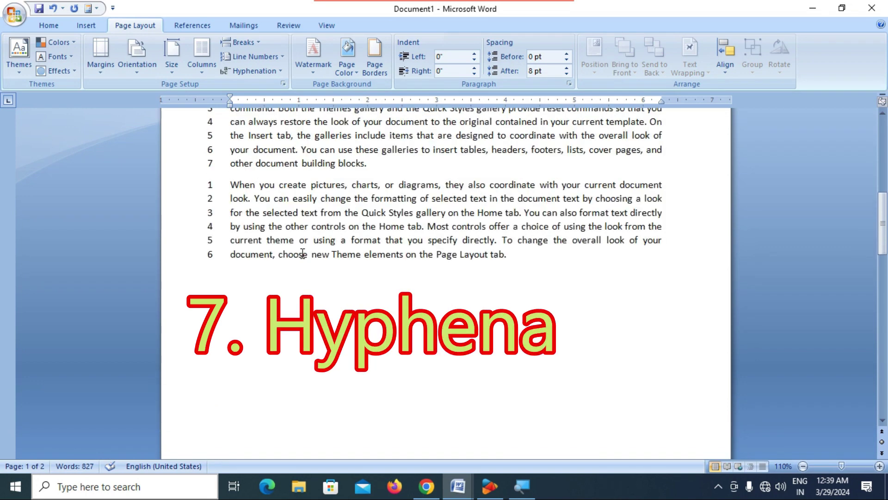
{"action": "left_click_drag", "start_coordinate": [233, 195], "coordinate": [363, 381]}
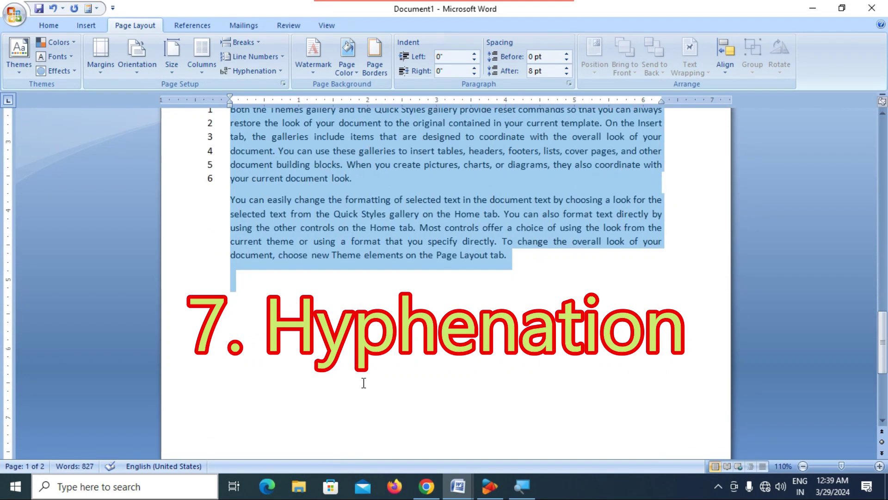
{"action": "left_click", "coordinate": [519, 252]}
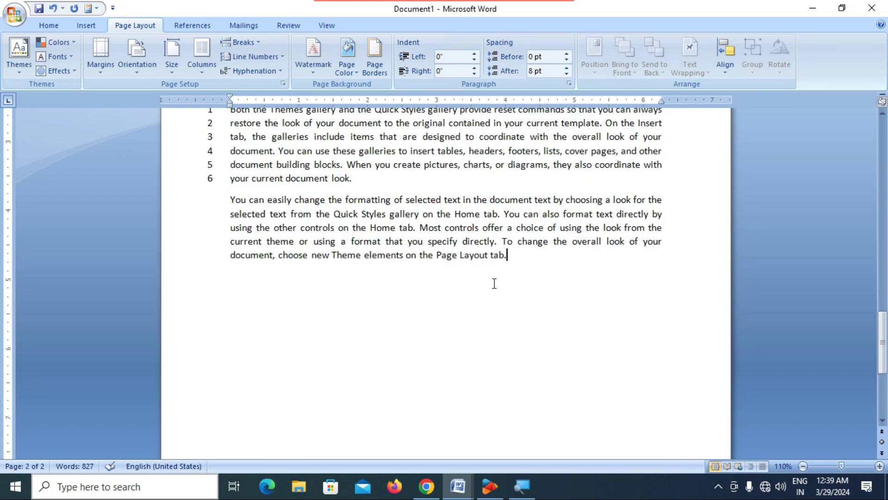
{"action": "key", "text": "ctrl+a"}
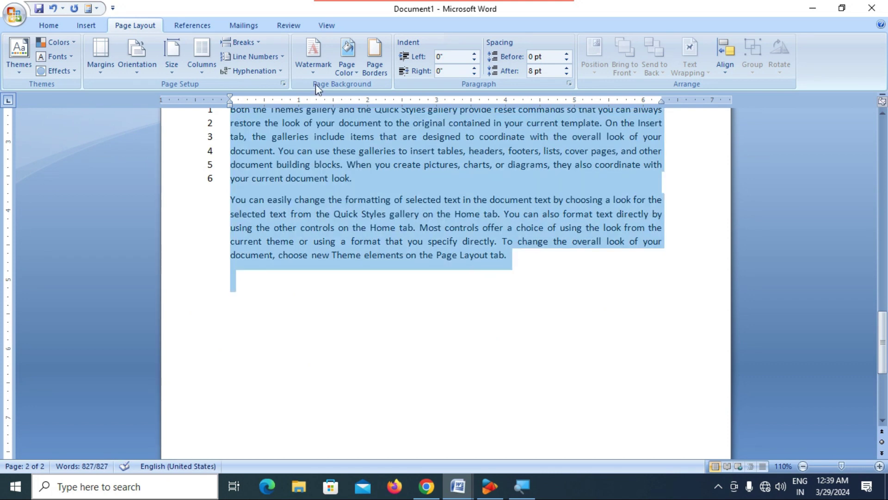
{"action": "left_click", "coordinate": [265, 56]}
{"action": "left_click", "coordinate": [265, 74]}
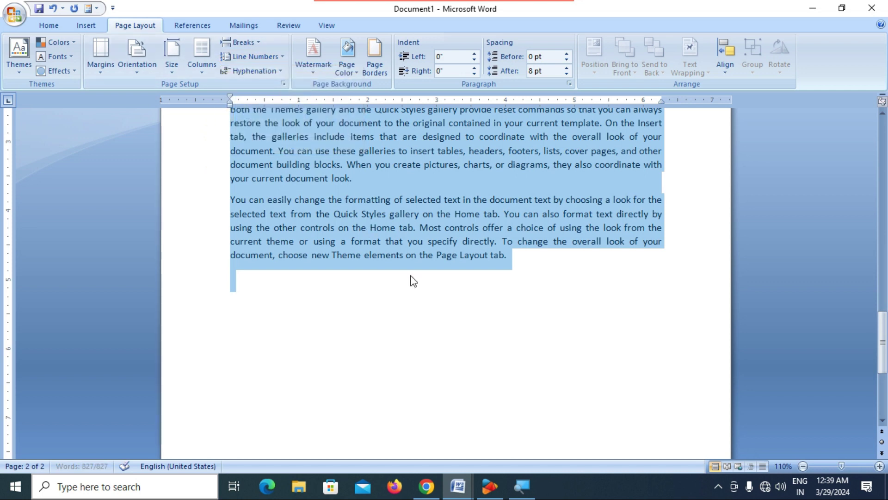
{"action": "left_click", "coordinate": [503, 257]}
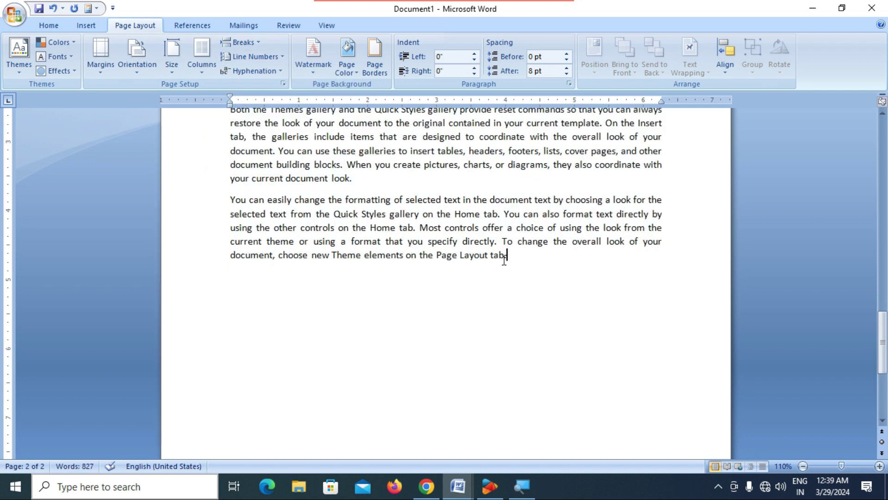
Change the alignment of all the document's text to left-aligned.
{"action": "scroll", "coordinate": [413, 319], "scroll_direction": "up", "scroll_amount": 8}
{"action": "scroll", "coordinate": [412, 289], "scroll_direction": "up", "scroll_amount": 15}
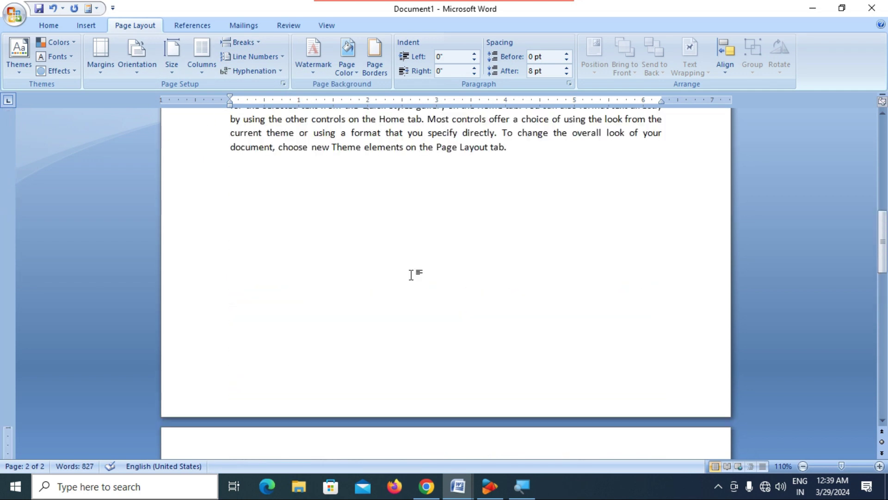
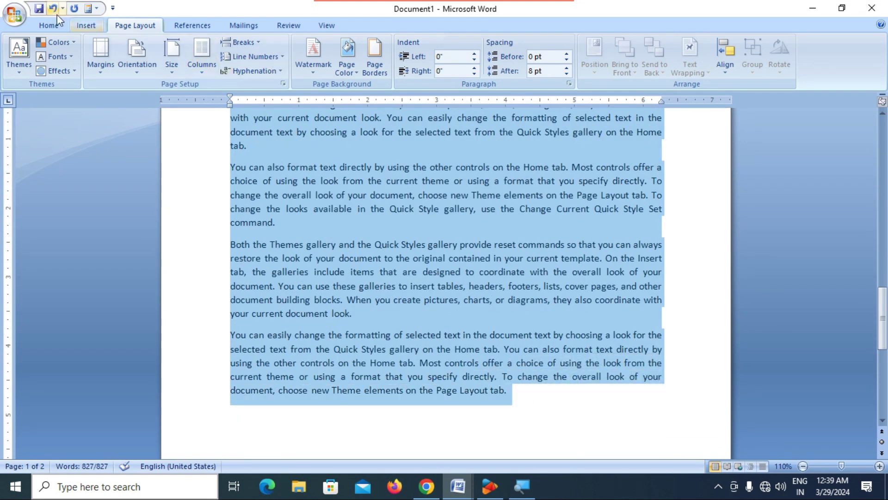
{"action": "left_click", "coordinate": [47, 26]}
{"action": "left_click", "coordinate": [285, 66]}
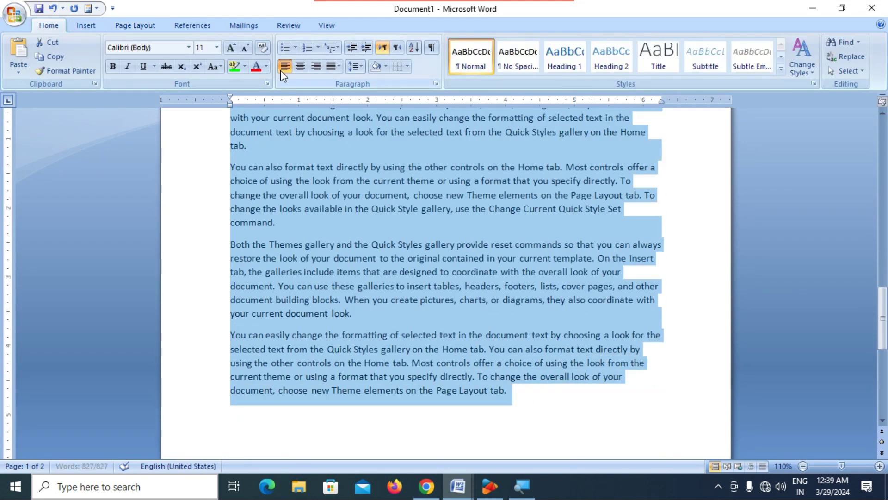
{"action": "left_click", "coordinate": [510, 276]}
{"action": "scroll", "coordinate": [401, 208], "scroll_direction": "down", "scroll_amount": 8}
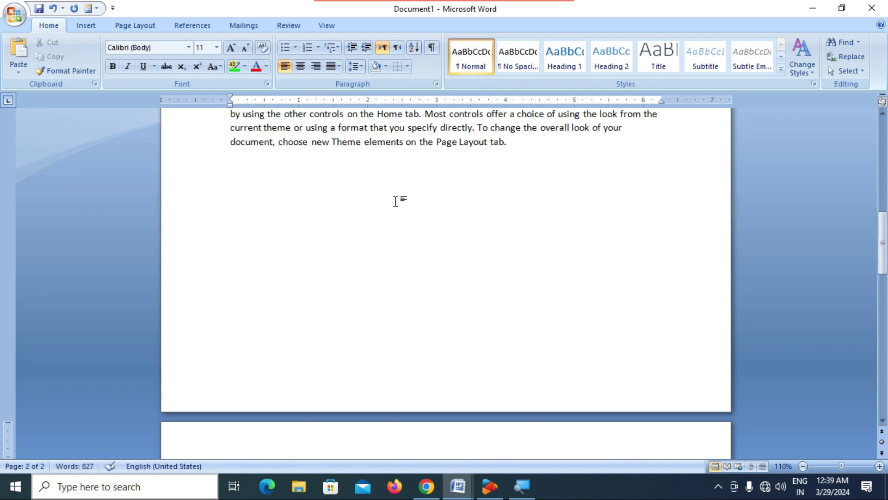
{"action": "scroll", "coordinate": [396, 197], "scroll_direction": "up", "scroll_amount": 4}
{"action": "scroll", "coordinate": [393, 195], "scroll_direction": "up", "scroll_amount": 5}
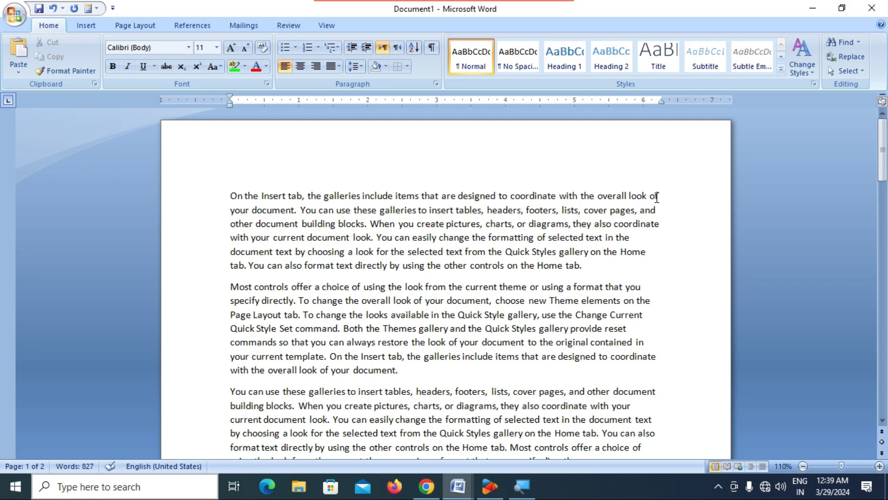
Select the first paragraph and turn on Automatic hyphenation.
{"action": "left_click", "coordinate": [290, 251]}
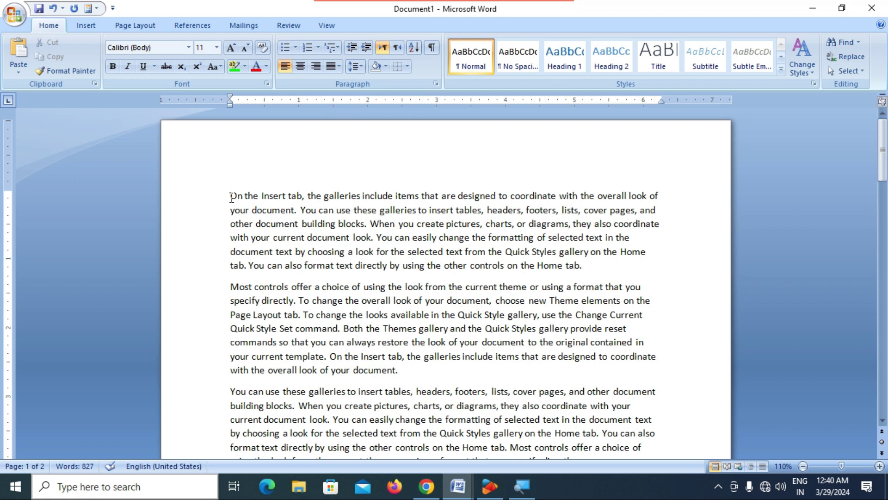
{"action": "left_click_drag", "start_coordinate": [231, 197], "coordinate": [585, 265]}
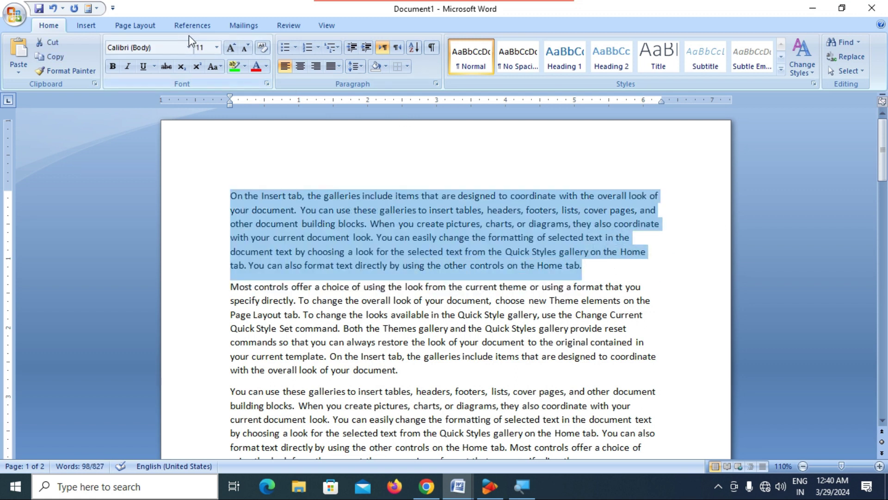
{"action": "left_click", "coordinate": [127, 26]}
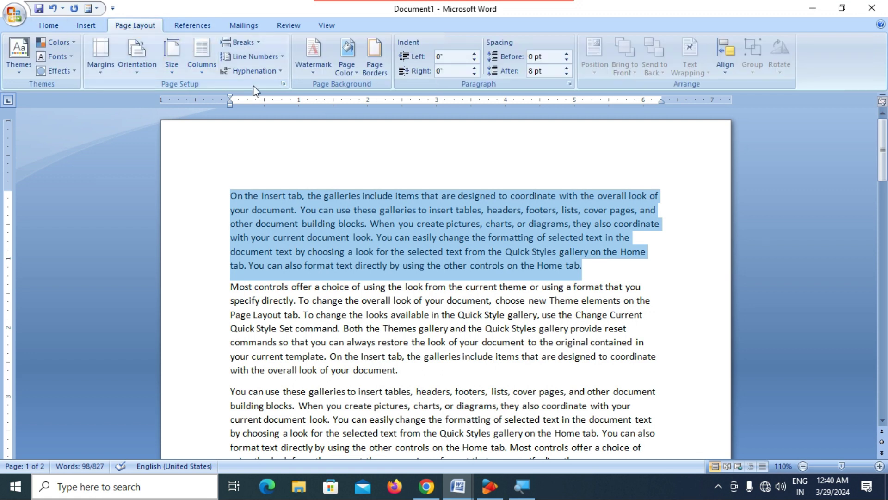
{"action": "left_click", "coordinate": [256, 69]}
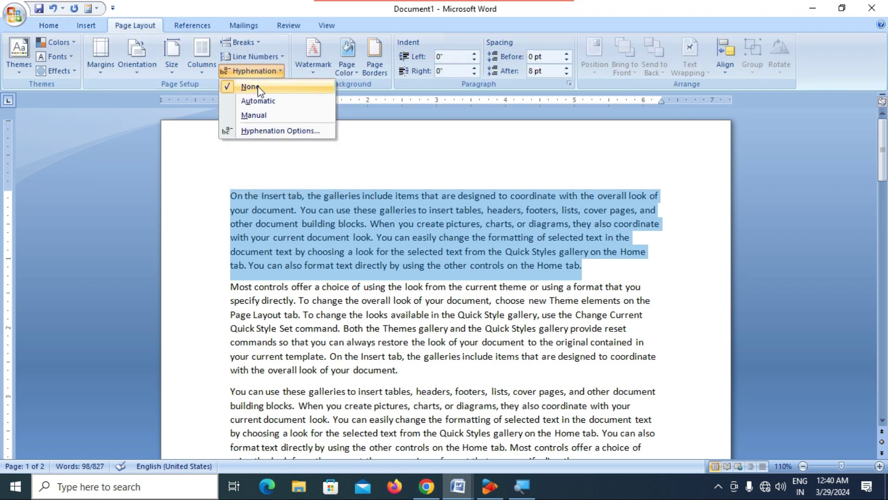
{"action": "left_click", "coordinate": [259, 101]}
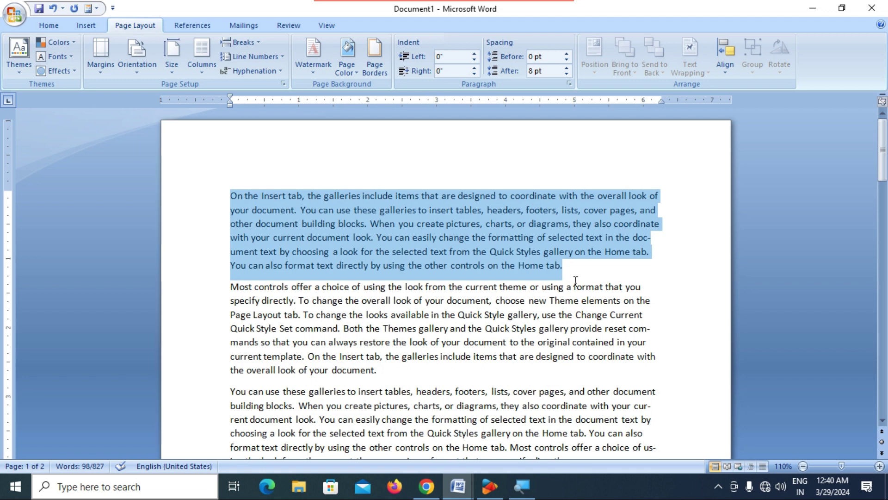
{"action": "left_click", "coordinate": [597, 265]}
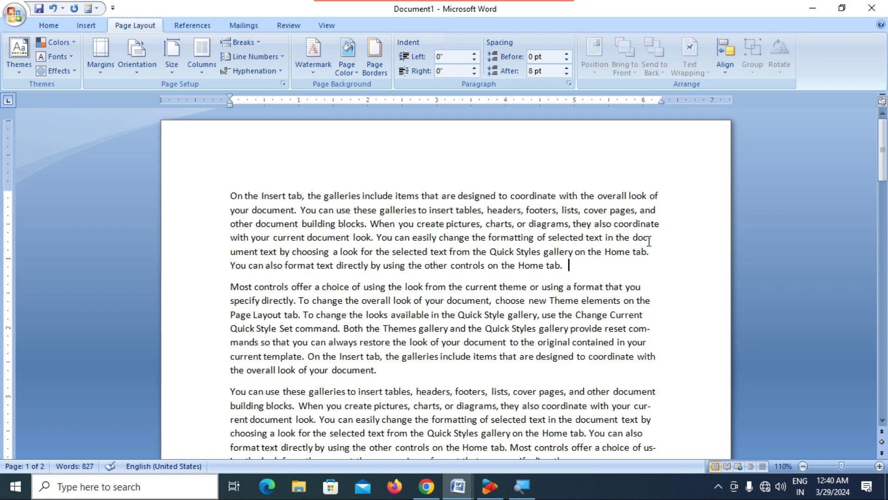
Examine at higher zoom how words are hyphenated at the line ends in the paragraphs on the first page.
{"action": "scroll", "coordinate": [649, 241], "scroll_direction": "up", "scroll_amount": 7}
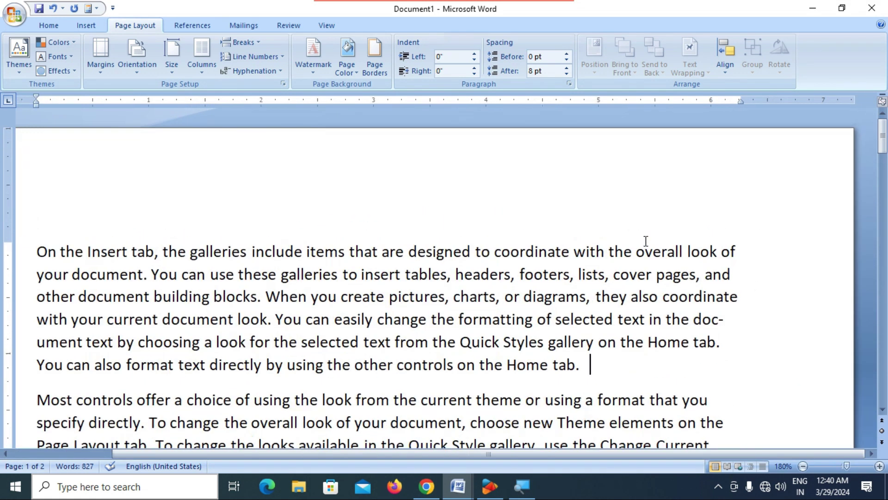
{"action": "scroll", "coordinate": [618, 296], "scroll_direction": "down", "scroll_amount": 2}
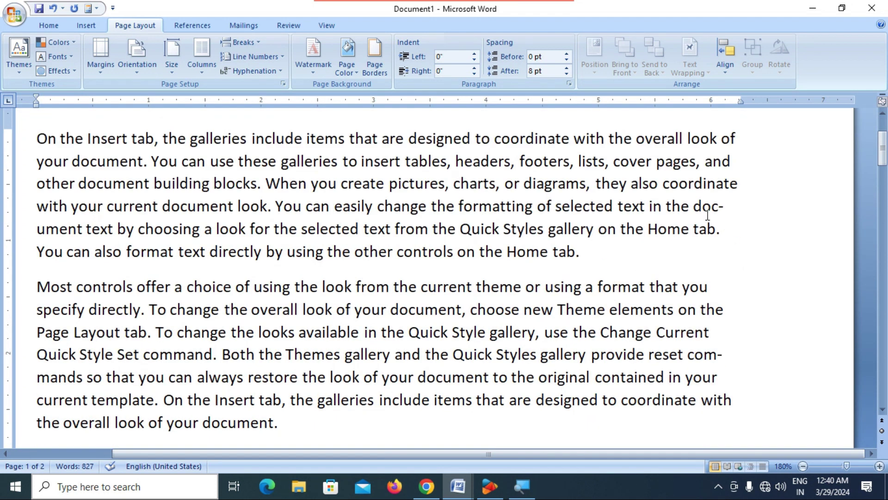
{"action": "left_click_drag", "start_coordinate": [693, 207], "coordinate": [721, 213]}
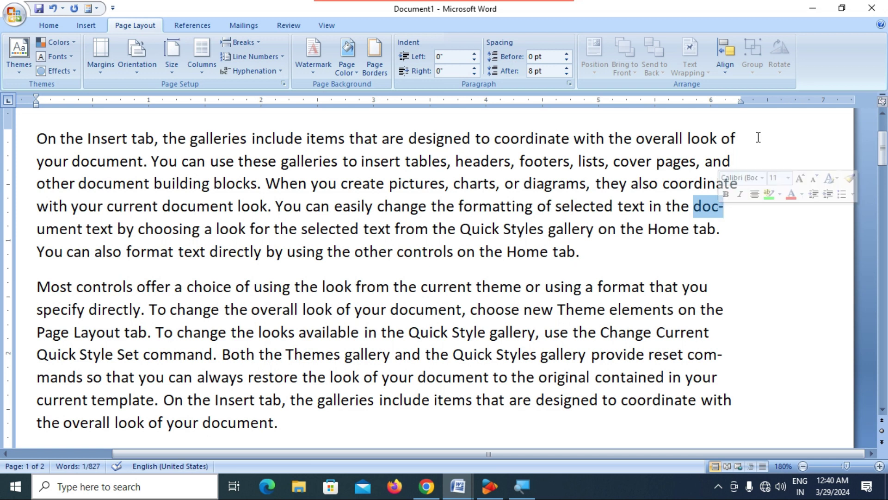
{"action": "left_click", "coordinate": [719, 210]}
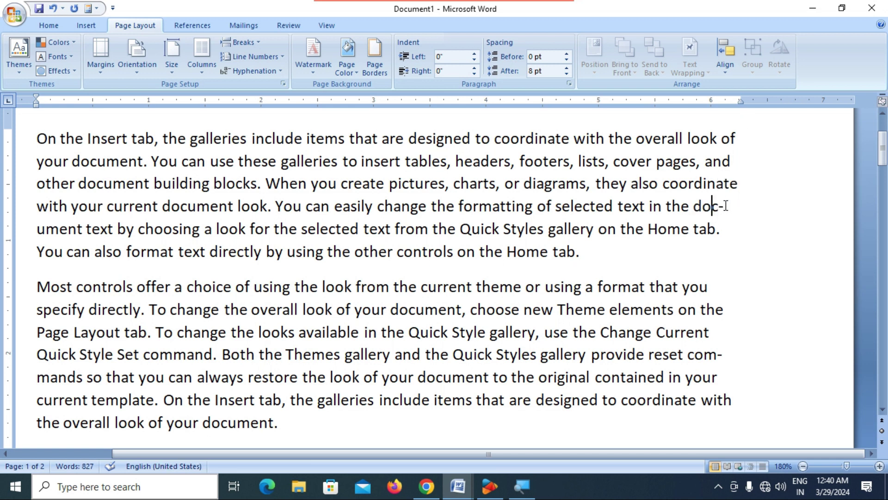
{"action": "left_click", "coordinate": [39, 231]}
{"action": "left_click_drag", "start_coordinate": [36, 378], "coordinate": [83, 378]}
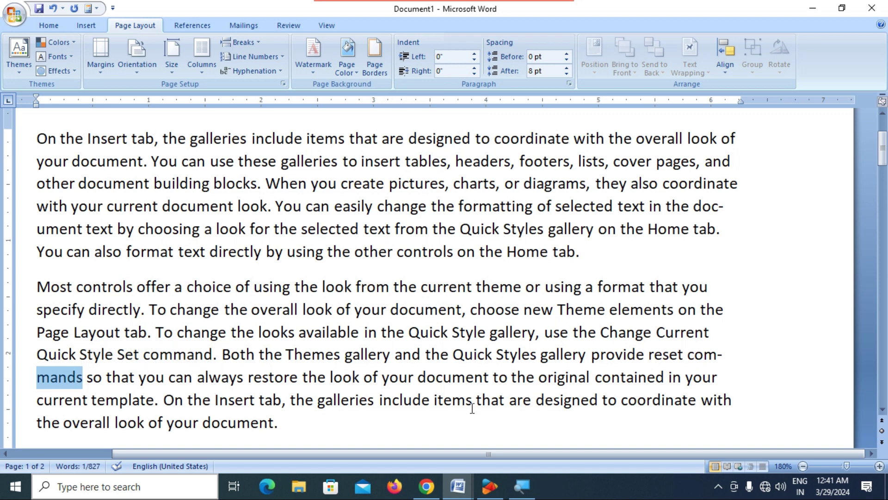
{"action": "scroll", "coordinate": [468, 392], "scroll_direction": "down", "scroll_amount": 3}
{"action": "scroll", "coordinate": [468, 392], "scroll_direction": "down", "scroll_amount": 3}
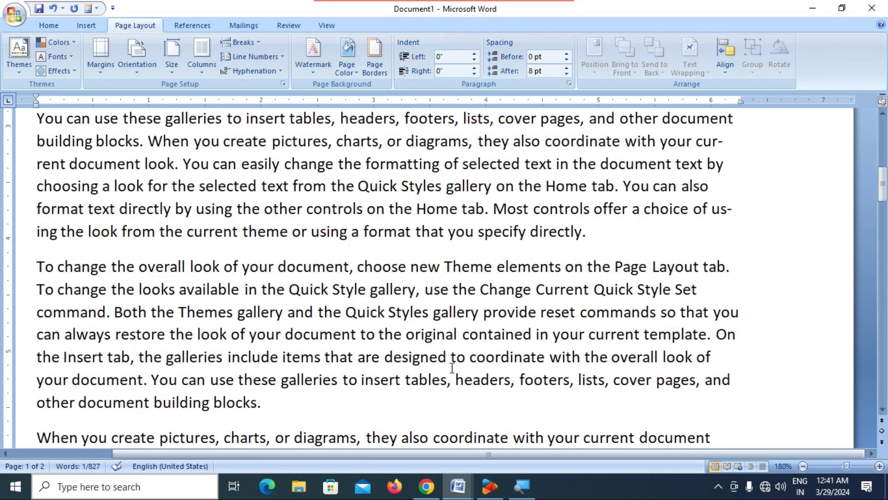
{"action": "scroll", "coordinate": [452, 361], "scroll_direction": "down", "scroll_amount": 7, "text": "ctrl"}
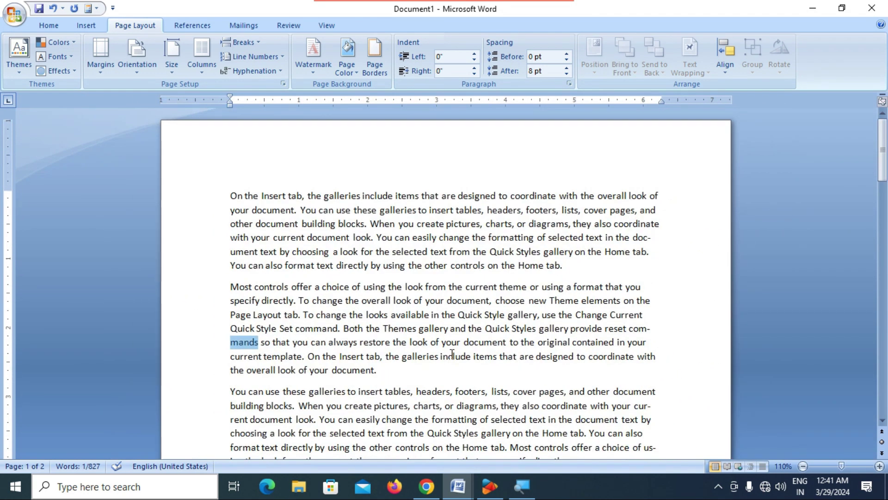
{"action": "left_click", "coordinate": [499, 342]}
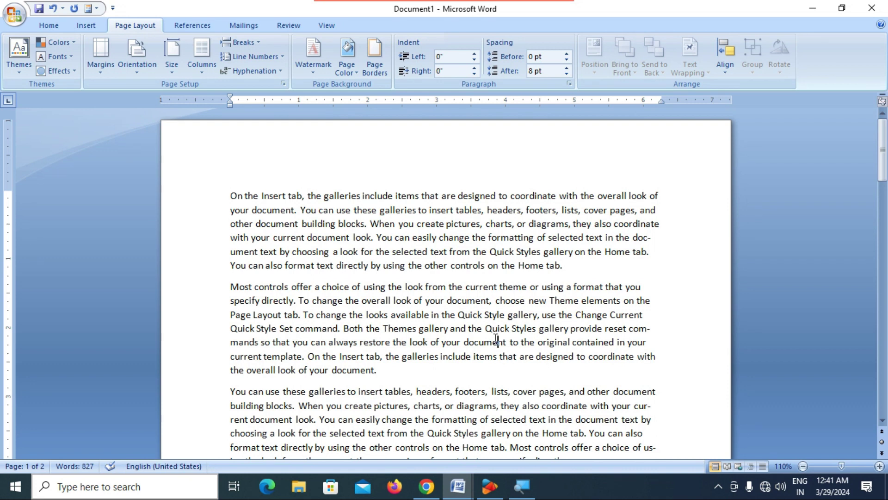
{"action": "left_click", "coordinate": [230, 194]}
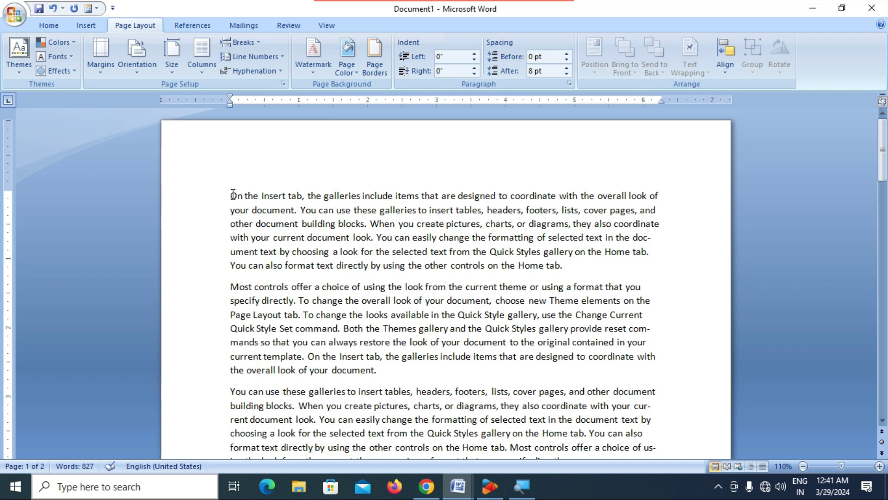